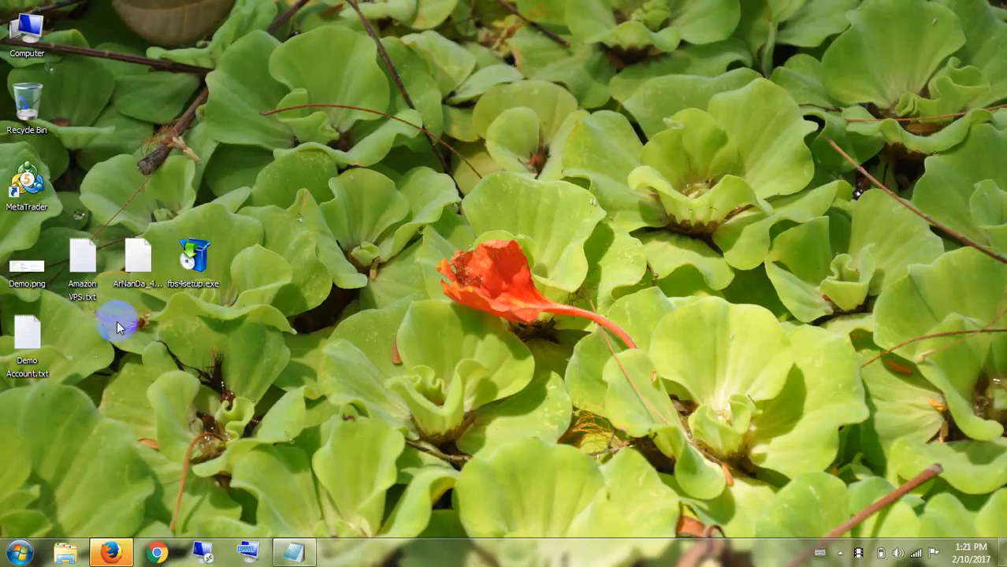
Open Amazon VPS.txt from the desktop and review the server's public DNS entry
click(87, 274)
double_click(85, 272)
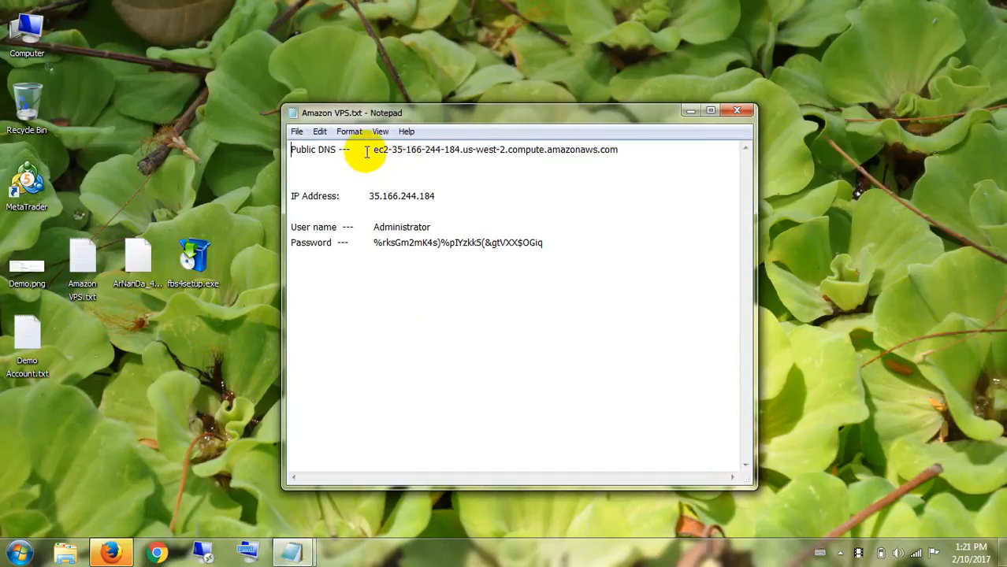
drag(367, 149, 631, 147)
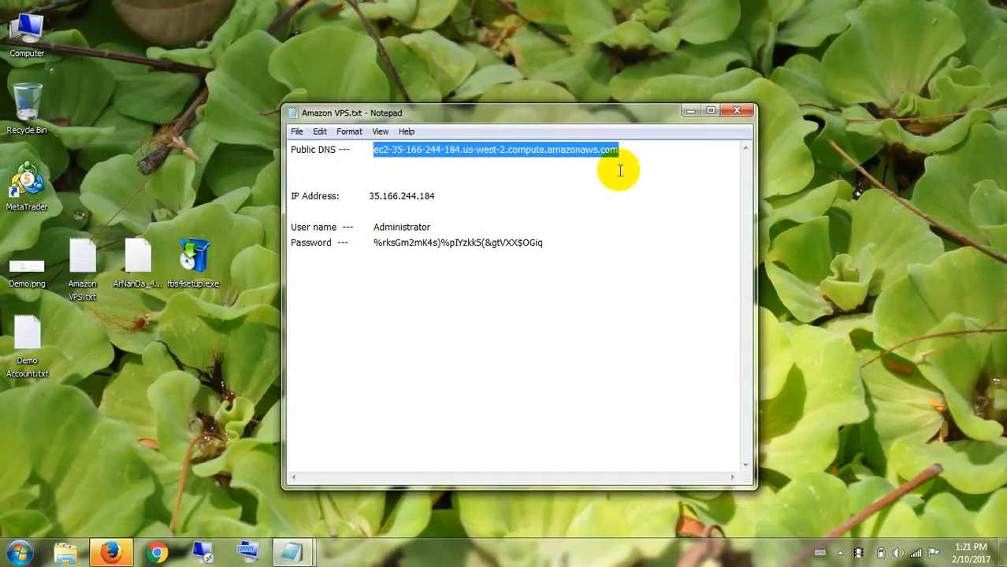
click(595, 175)
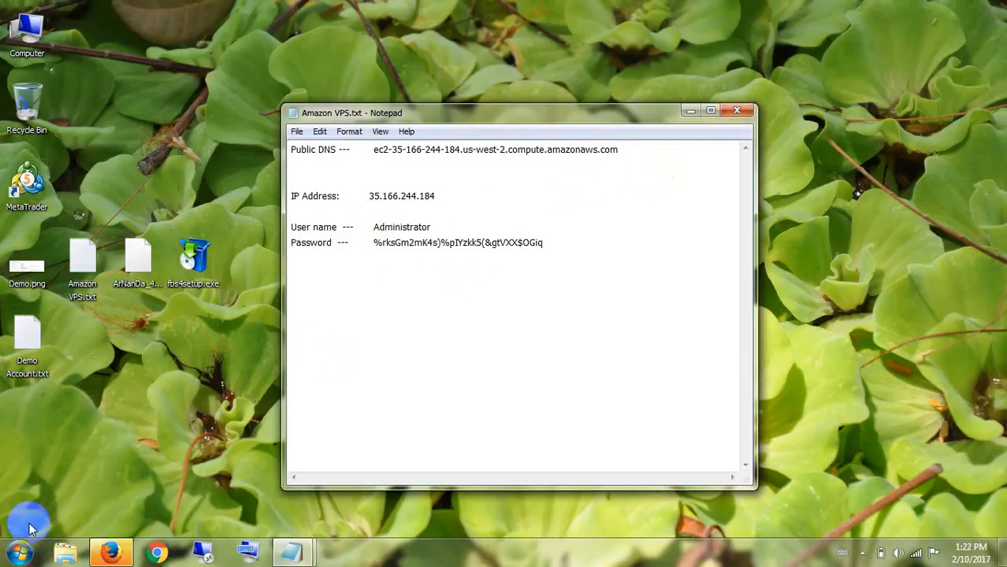
Launch Remote Desktop Connection and move its window aside so the server details in the text file stay readable
click(19, 552)
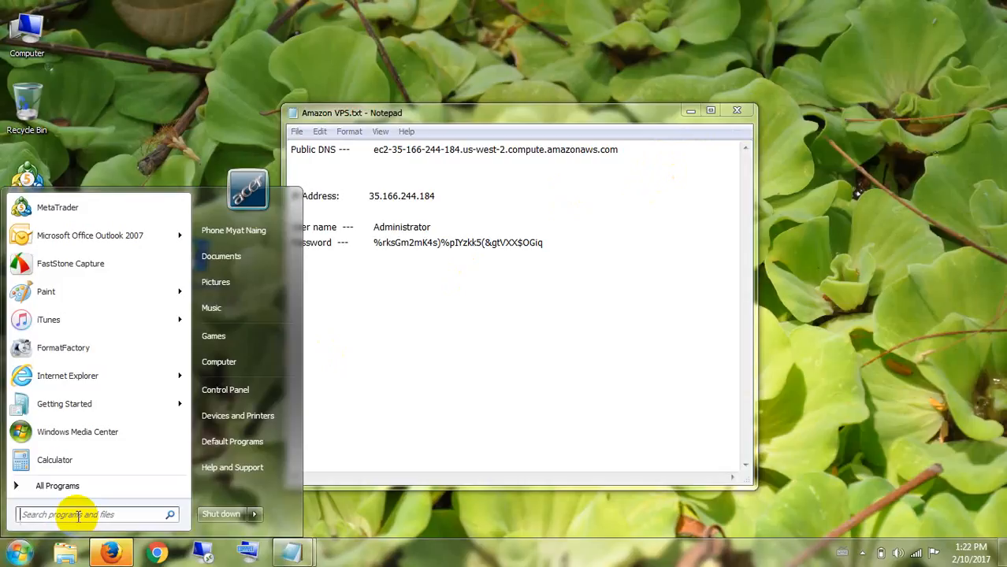
text(Remo)
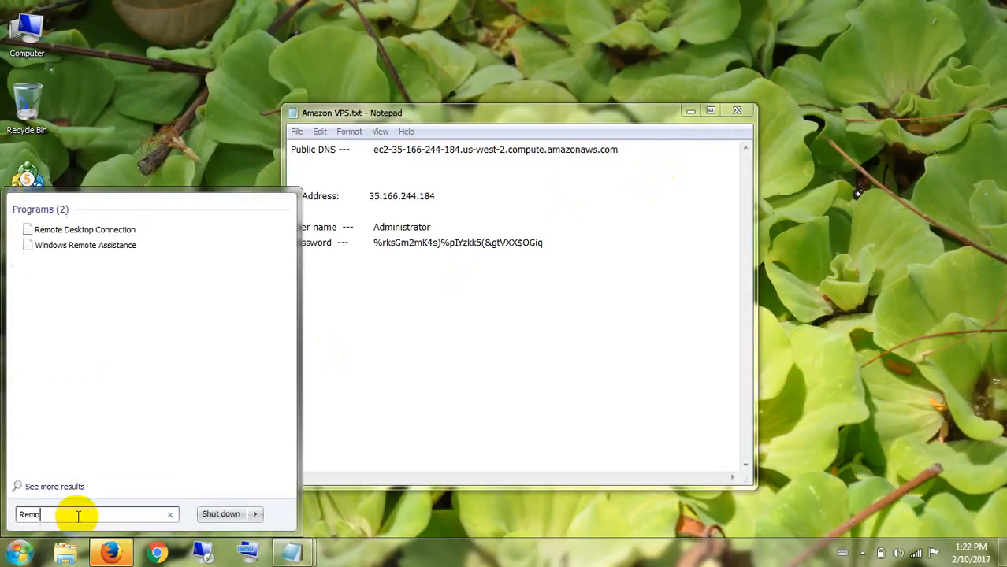
click(86, 230)
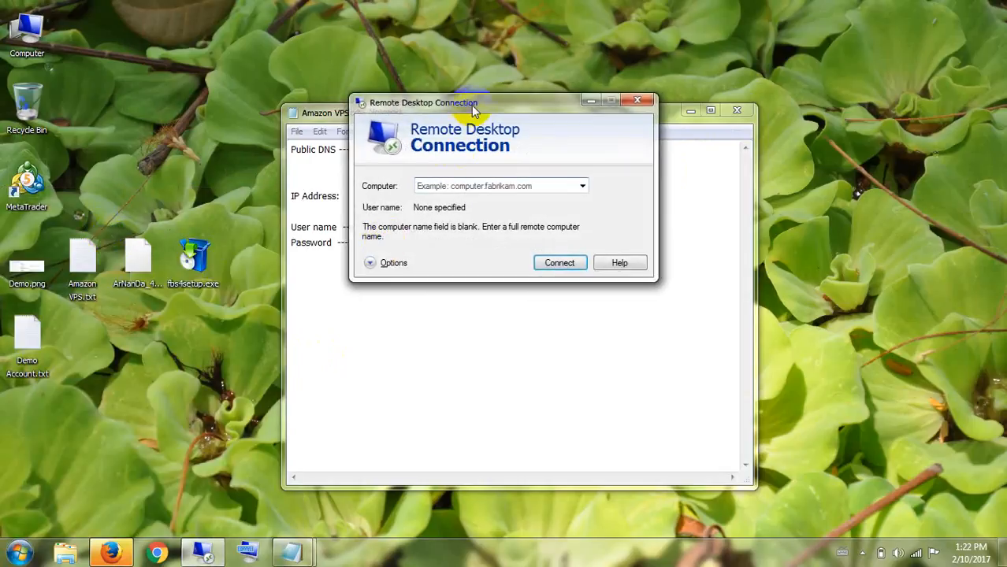
drag(506, 106, 670, 64)
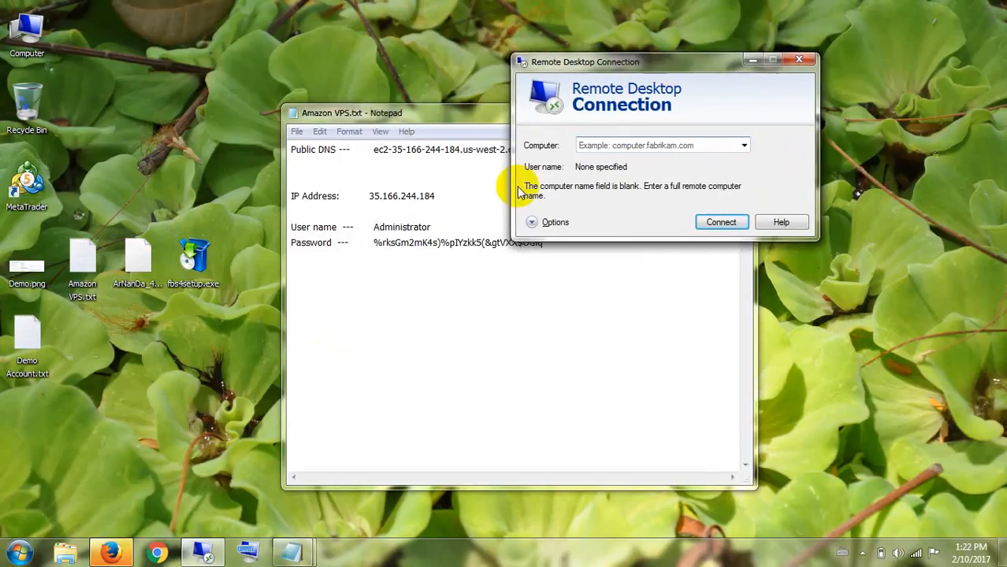
Copy the IP address 35.166.244.184 from the notes into the Remote Desktop computer name and start connecting
click(434, 193)
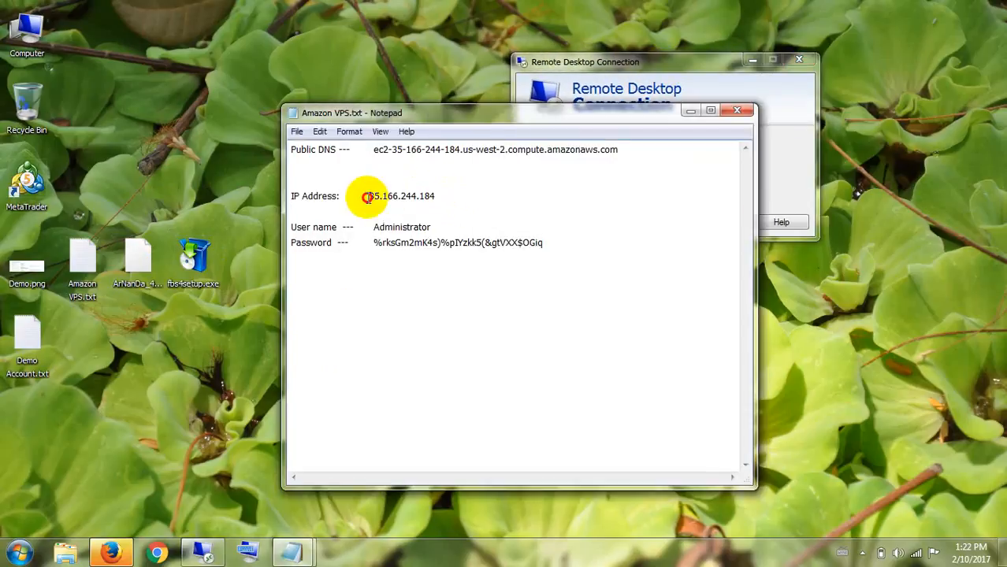
double_click(367, 195)
key(ctrl+c)
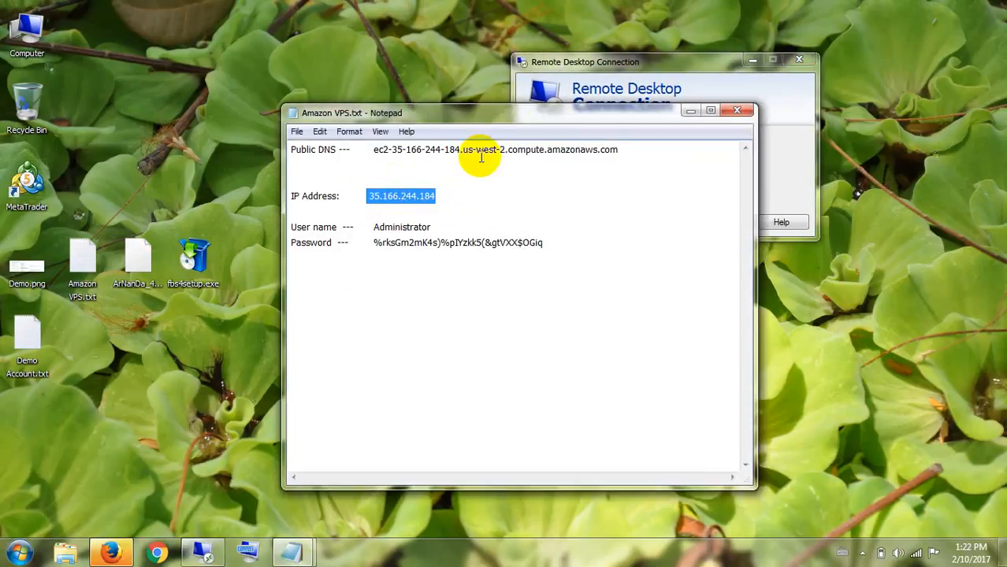
click(579, 70)
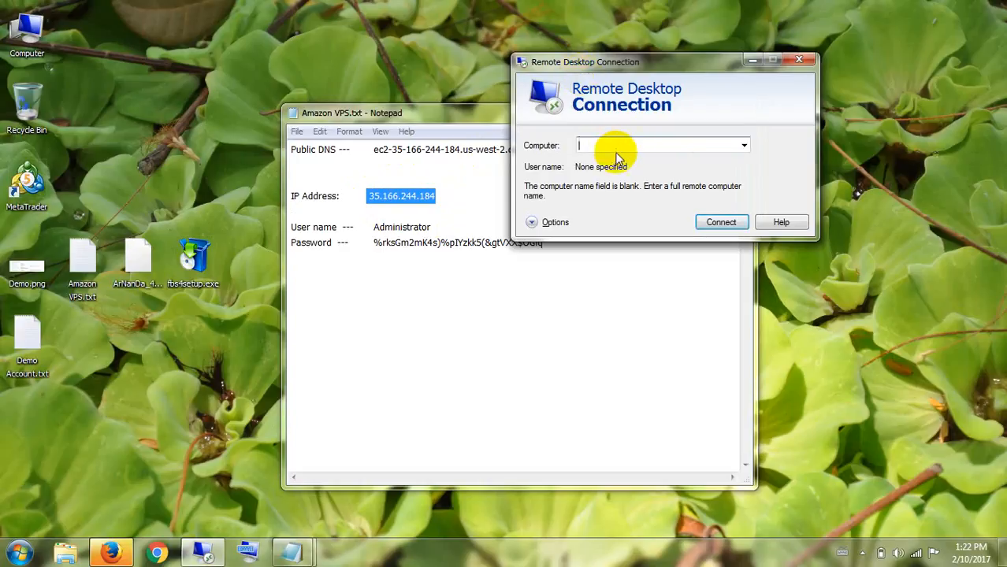
click(611, 149)
key(ctrl+v)
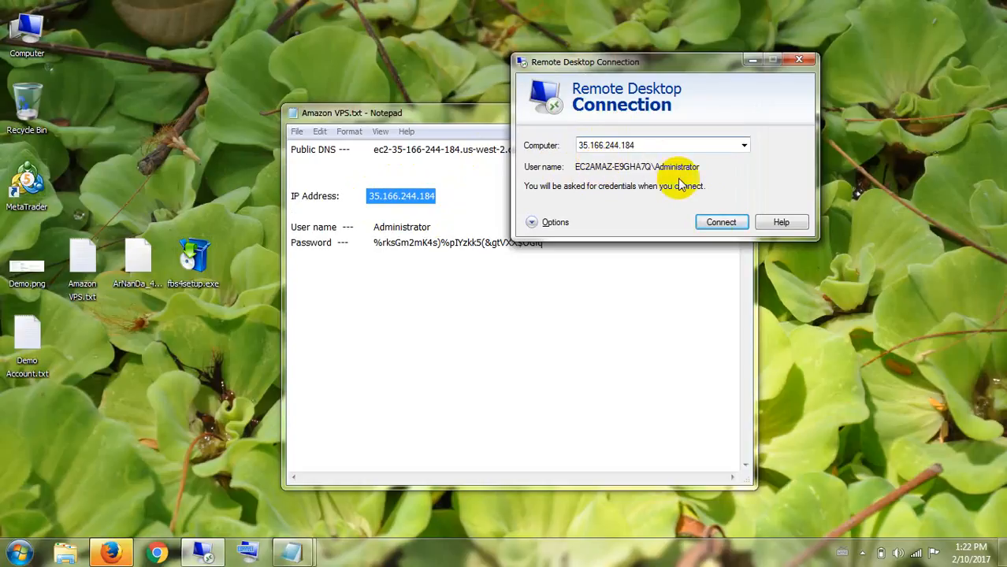
click(720, 221)
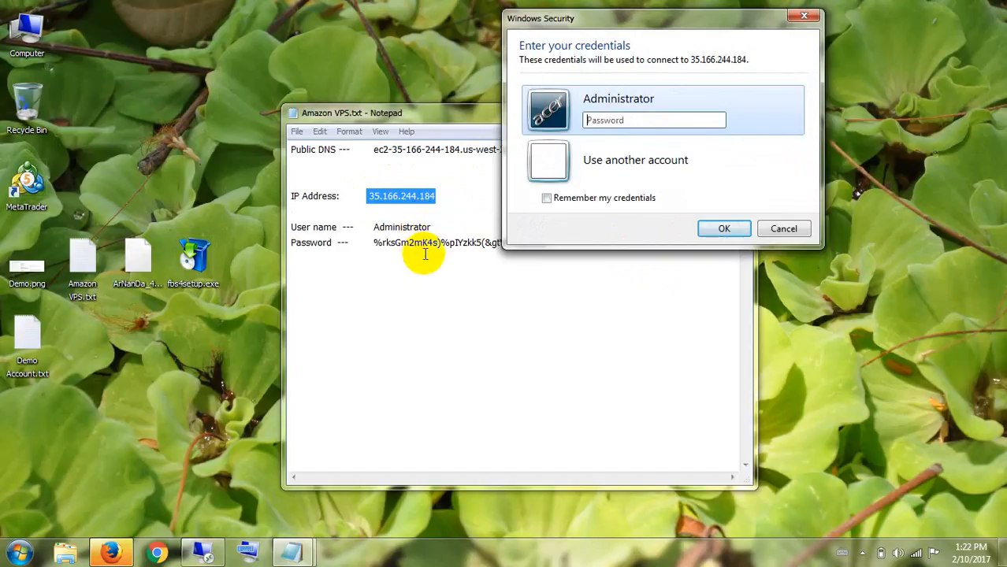
Choose to use another account, remember the credentials, and copy the user name Administrator from the notes into the sign-in form
click(612, 162)
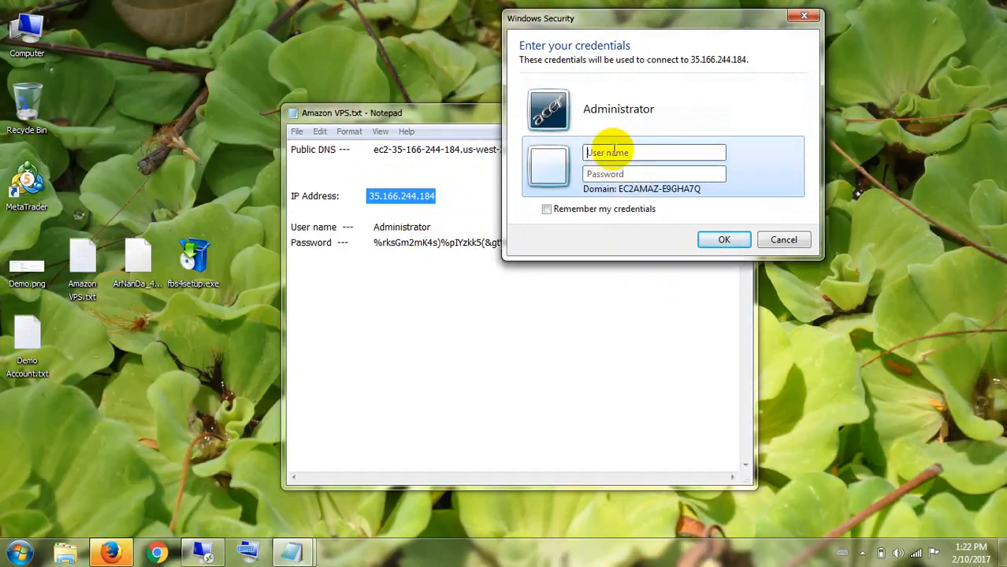
click(550, 210)
click(415, 227)
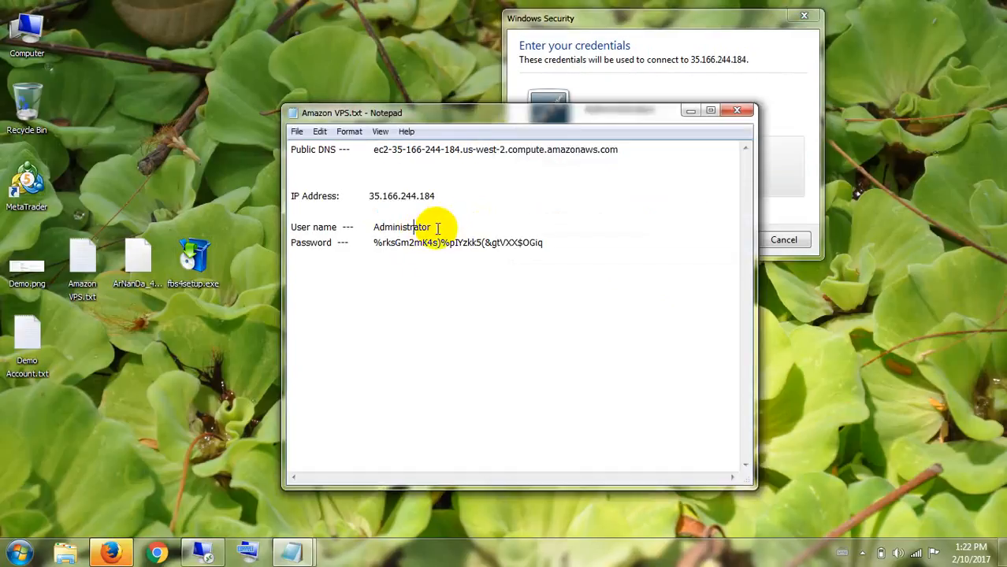
drag(437, 228, 374, 226)
key(ctrl+c)
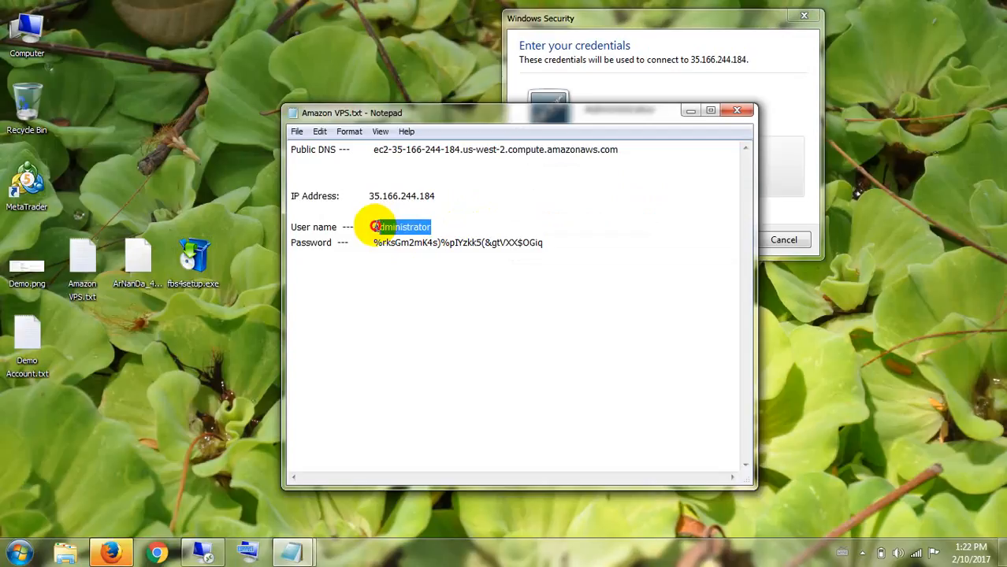
click(647, 46)
click(608, 152)
key(ctrl+v)
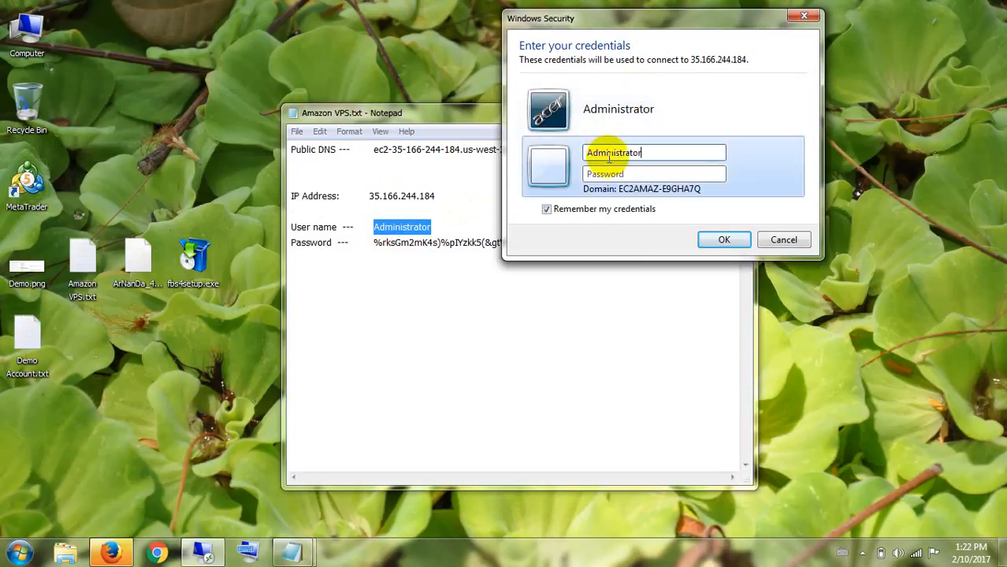
Copy the server password from the notes into the password field and submit the credentials to connect
click(472, 250)
drag(545, 241, 372, 243)
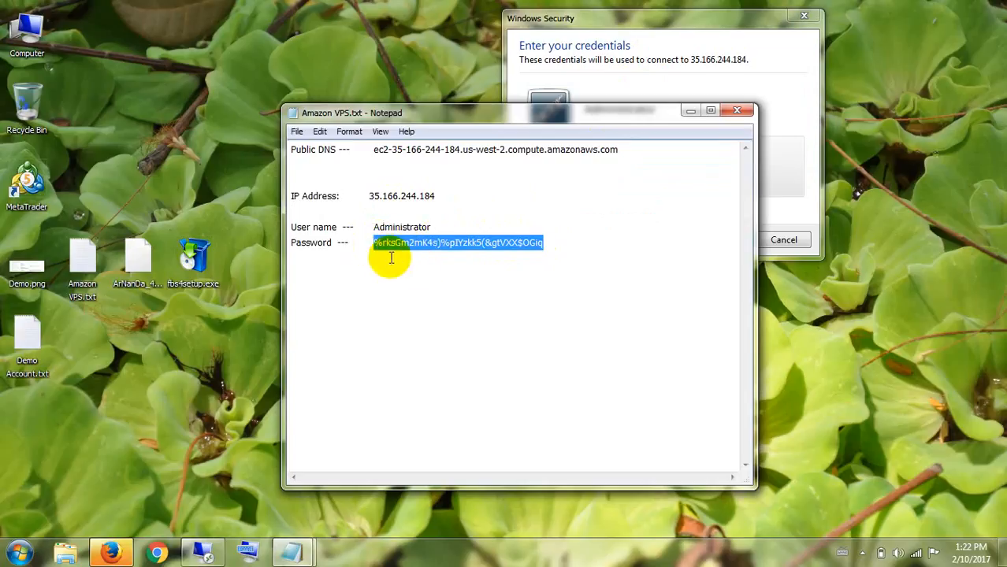
click(631, 60)
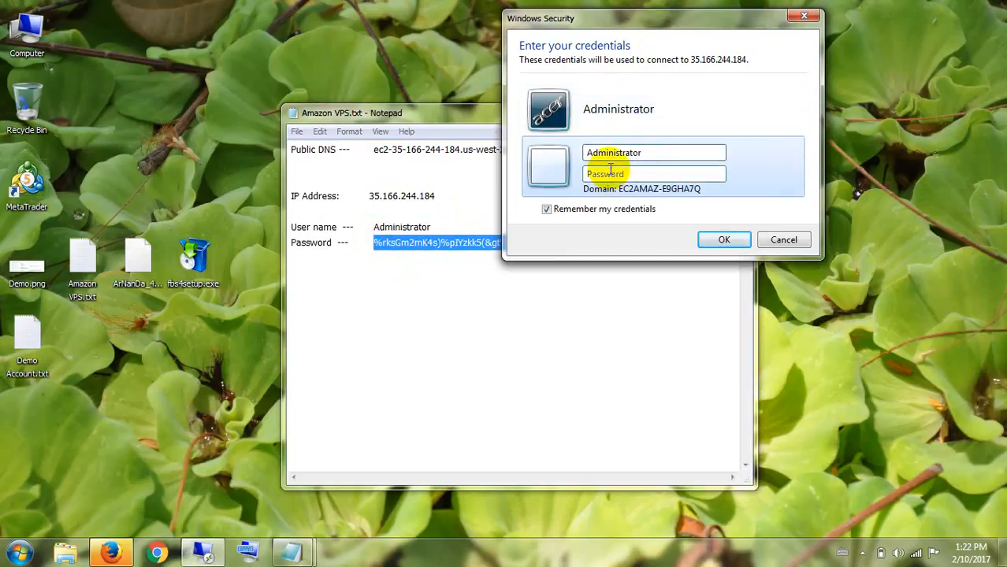
click(609, 168)
key(ctrl+v)
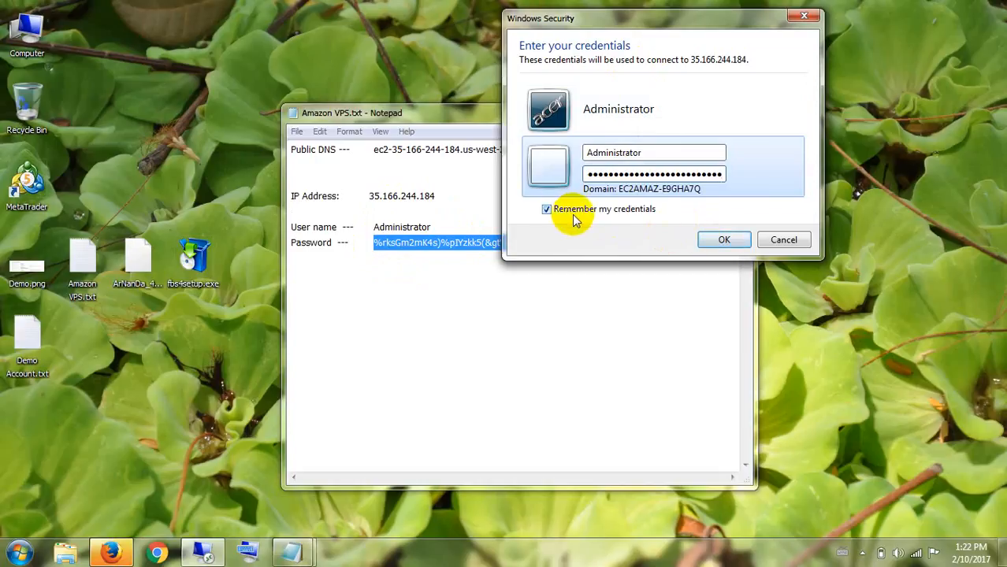
click(723, 239)
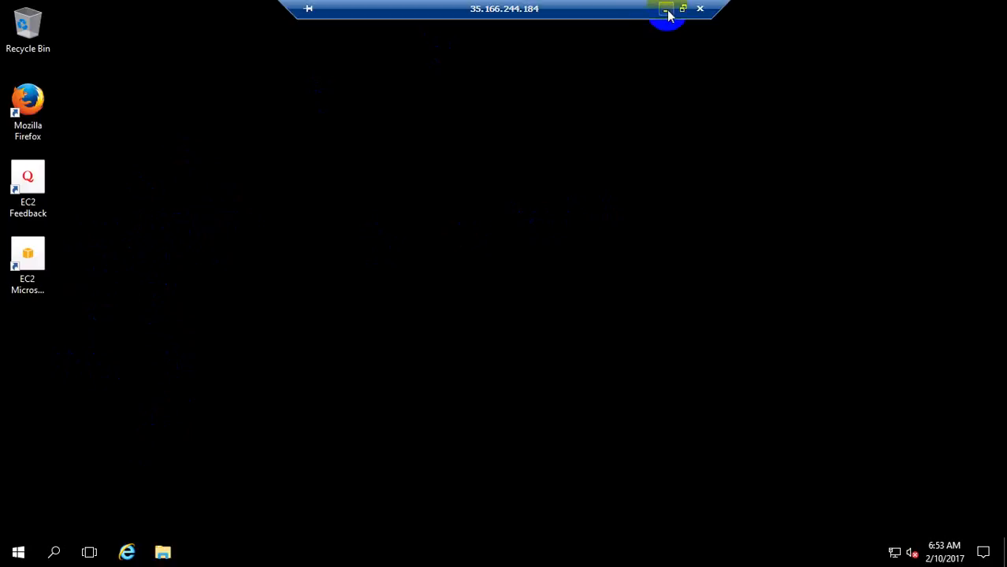
Minimize the remote session and find the MetaTrader 4 download for Windows on the FBS Trading Platforms page in Firefox
click(666, 12)
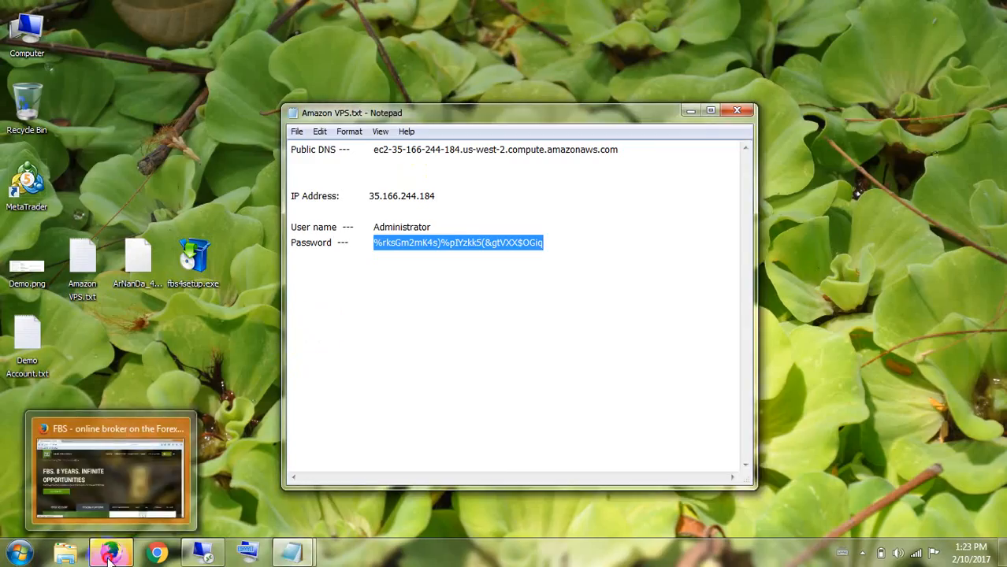
click(114, 550)
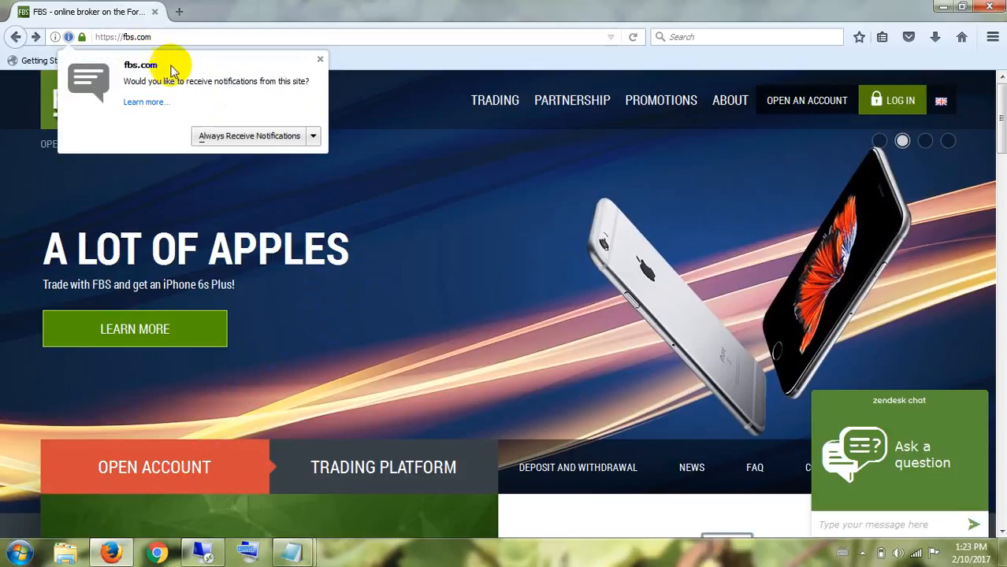
scroll(368, 338, down, 2)
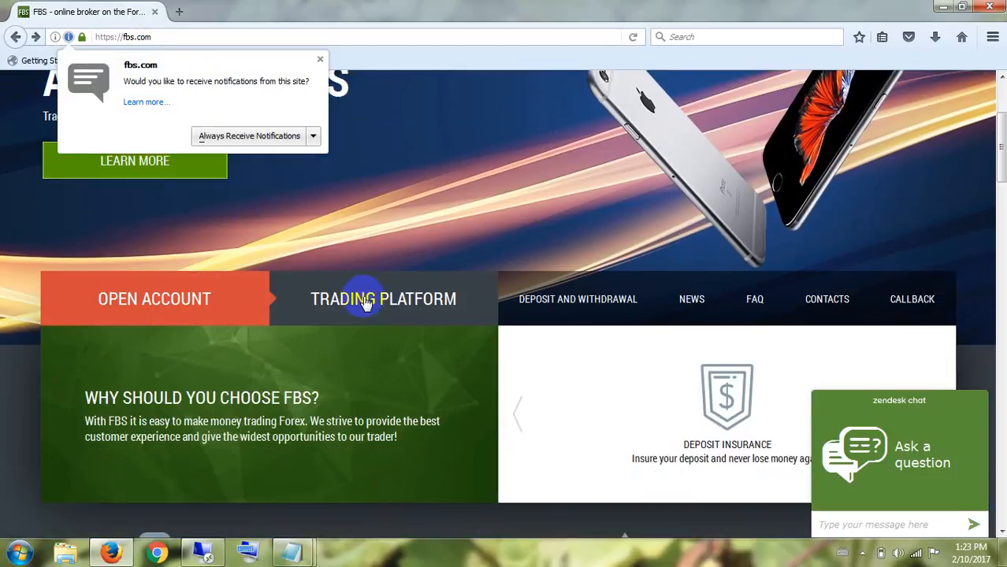
click(367, 302)
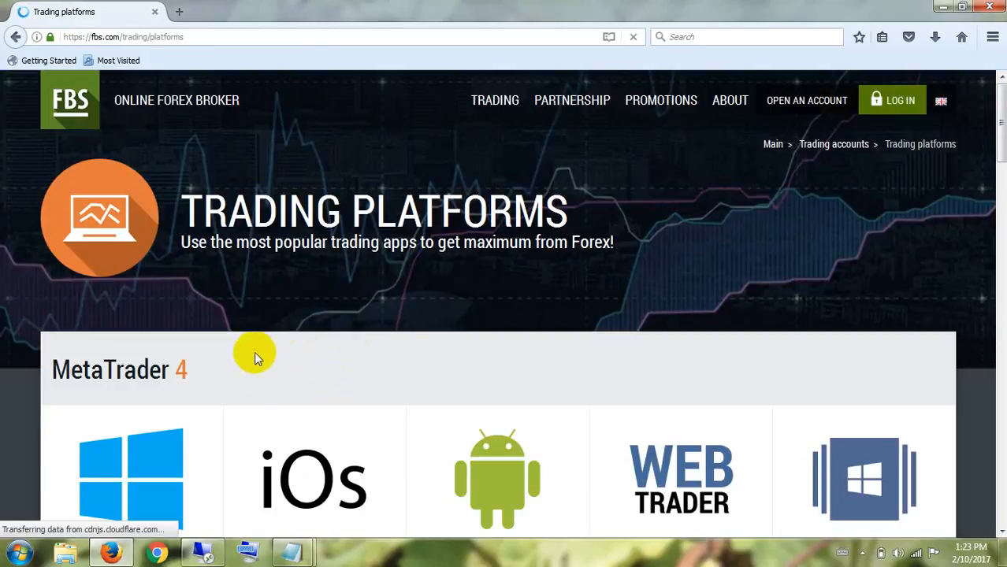
scroll(277, 364, down, 3)
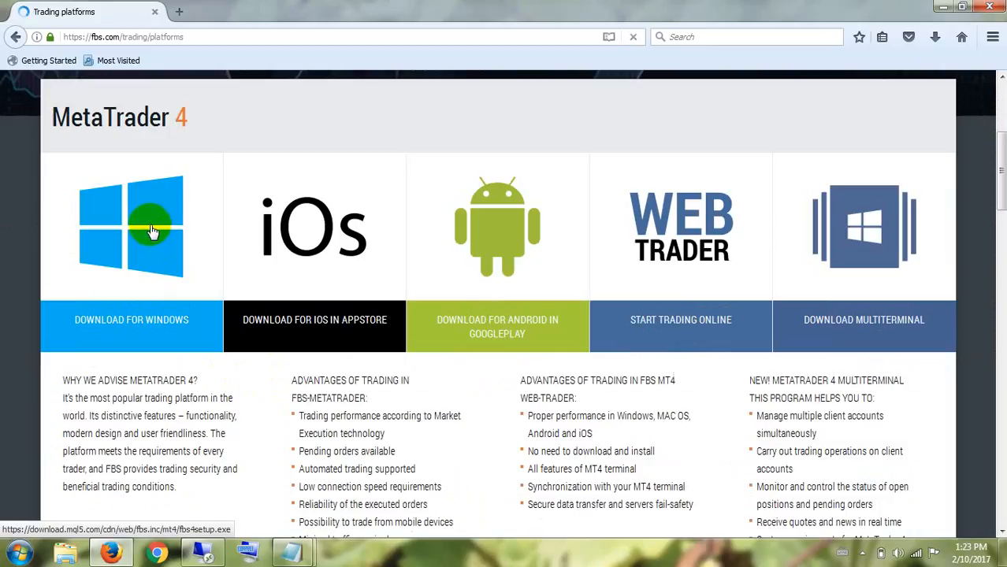
click(942, 7)
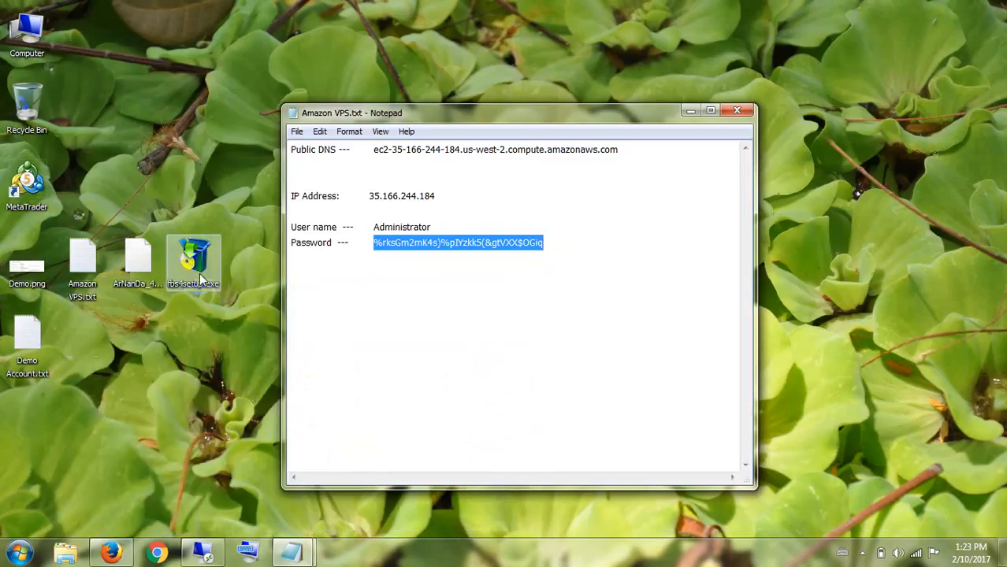
Close the notes, copy fbs4setup.exe from the local desktop, and paste it onto the remote server's desktop
click(739, 111)
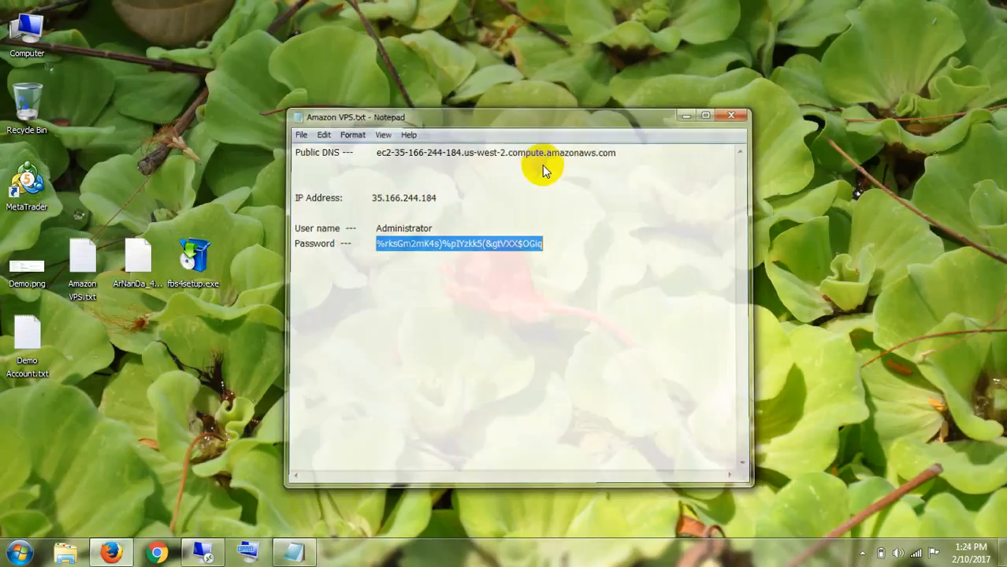
double_click(195, 268)
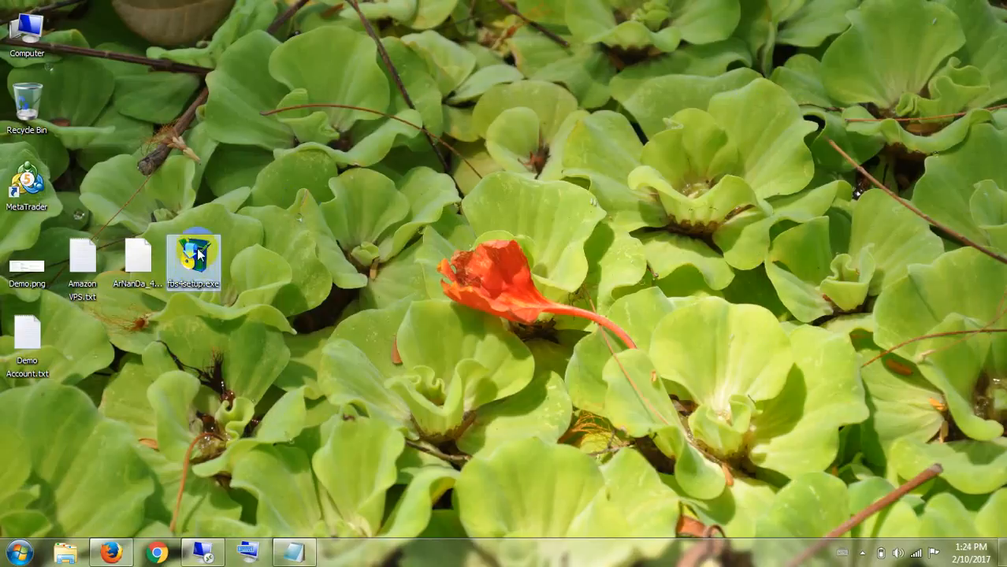
click(206, 542)
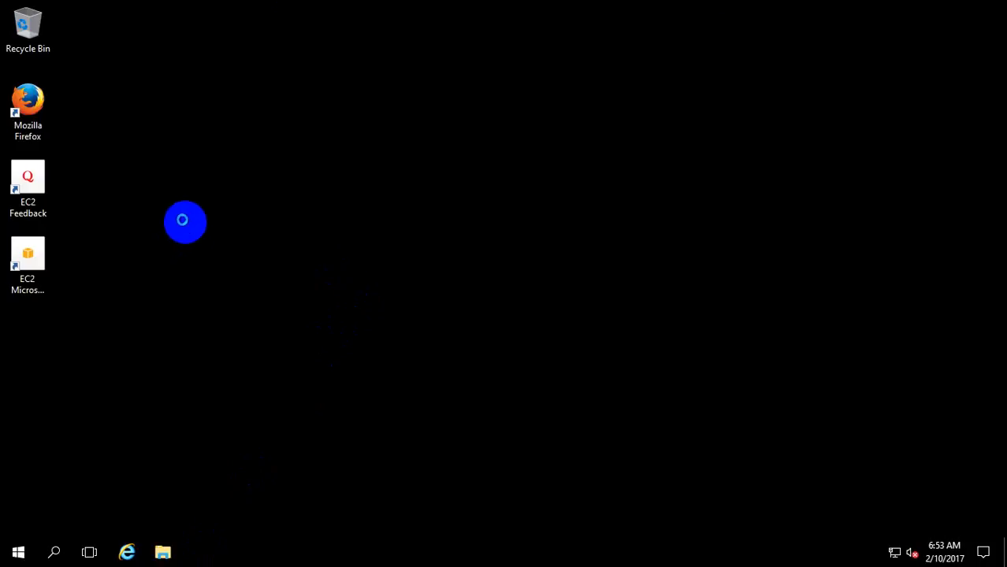
right_click(182, 221)
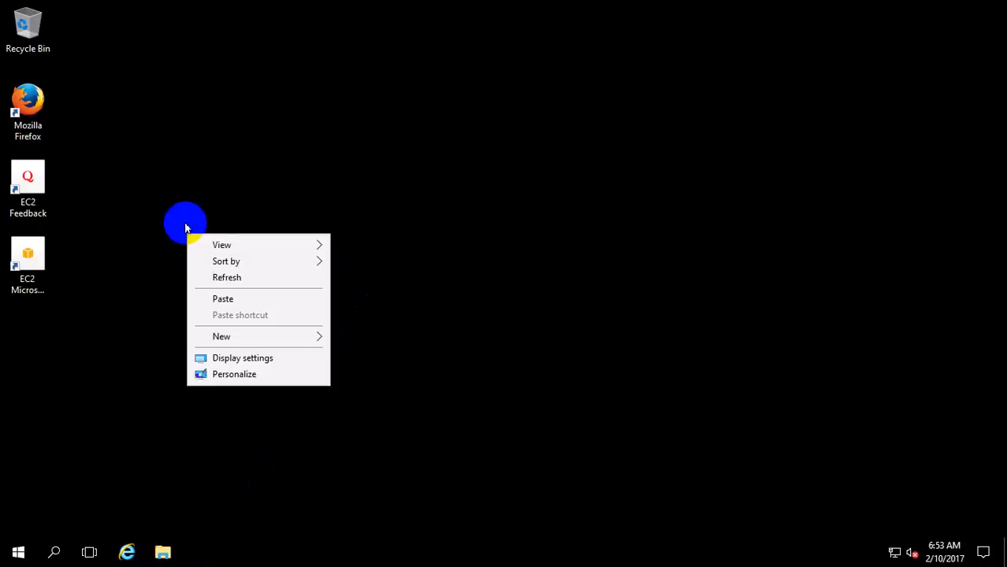
click(230, 303)
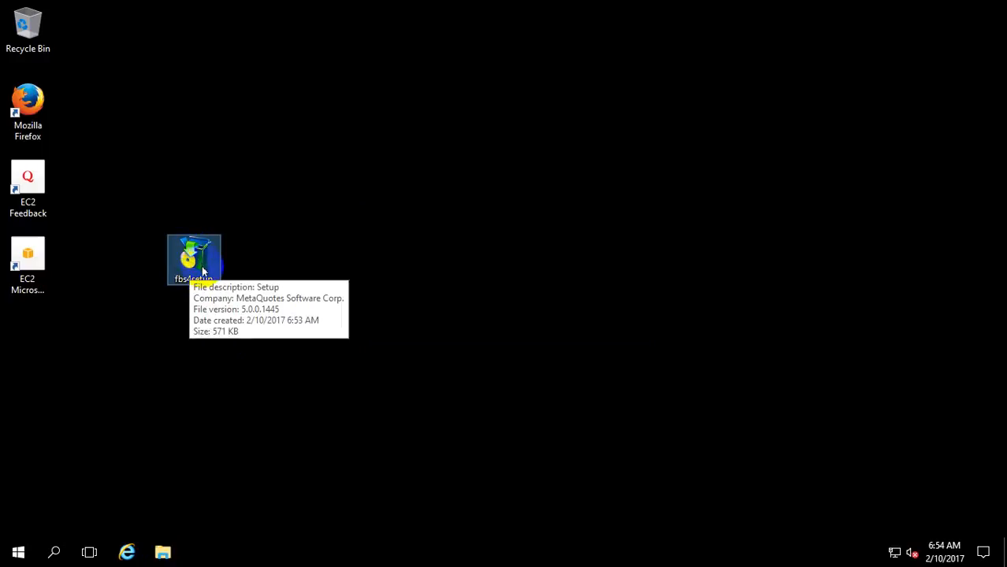
Run fbs4setup on the remote server, accept the license agreement, and turn off opening the MQL5.community website in the setup settings
double_click(200, 265)
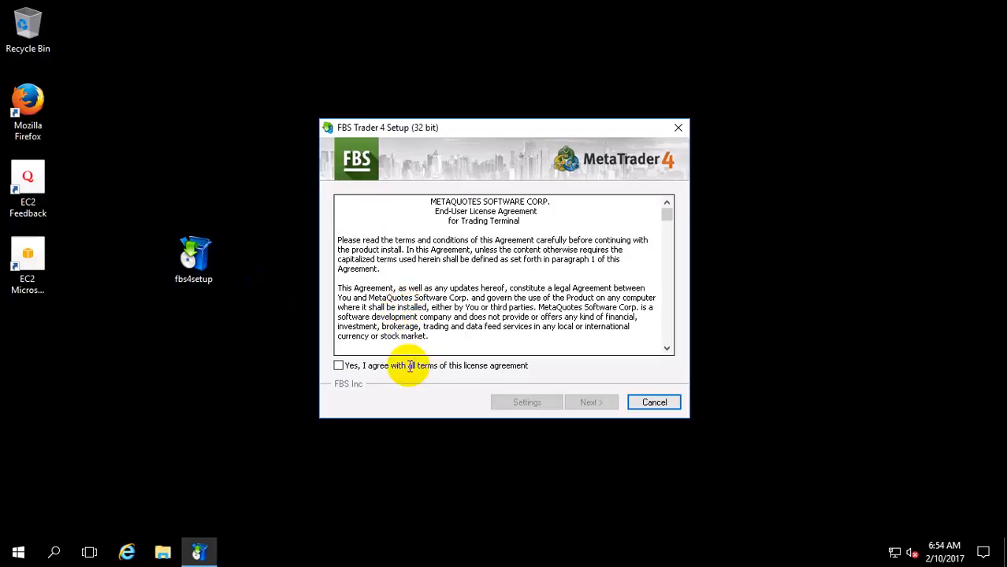
click(351, 367)
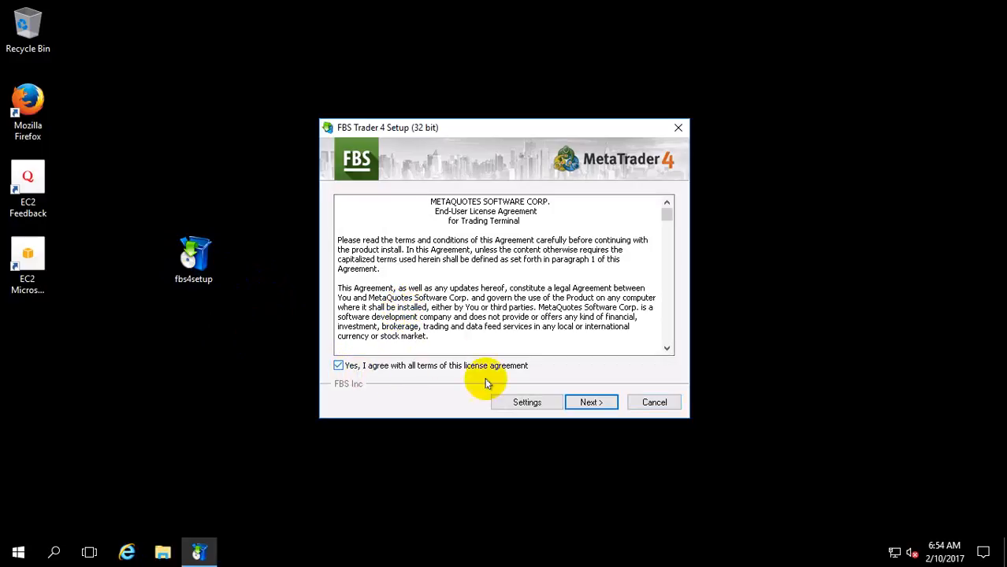
click(527, 402)
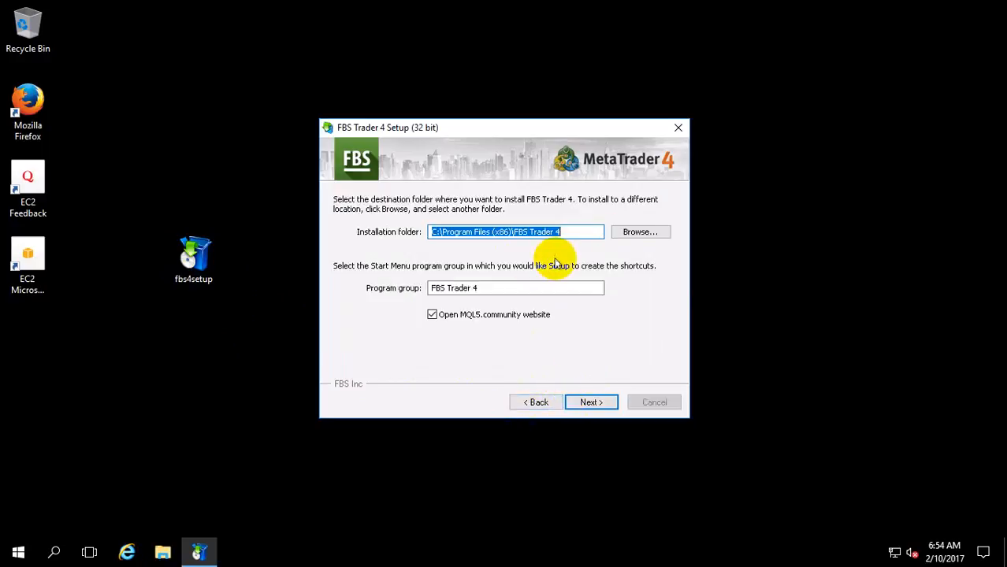
click(453, 316)
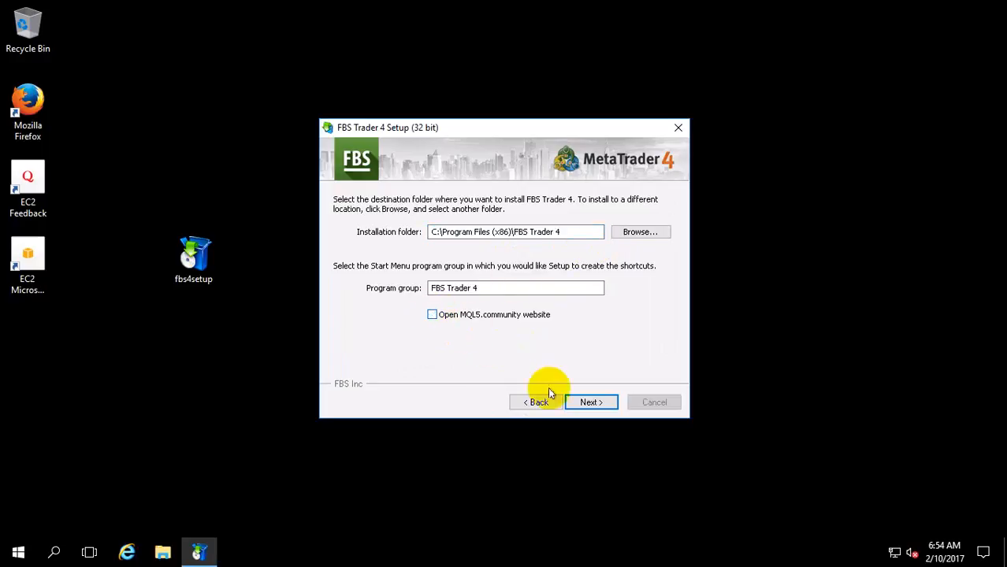
Install FBS Trader 4 with the current settings, finish the setup, and dismiss the account-opening wizard and the login dialog
click(593, 404)
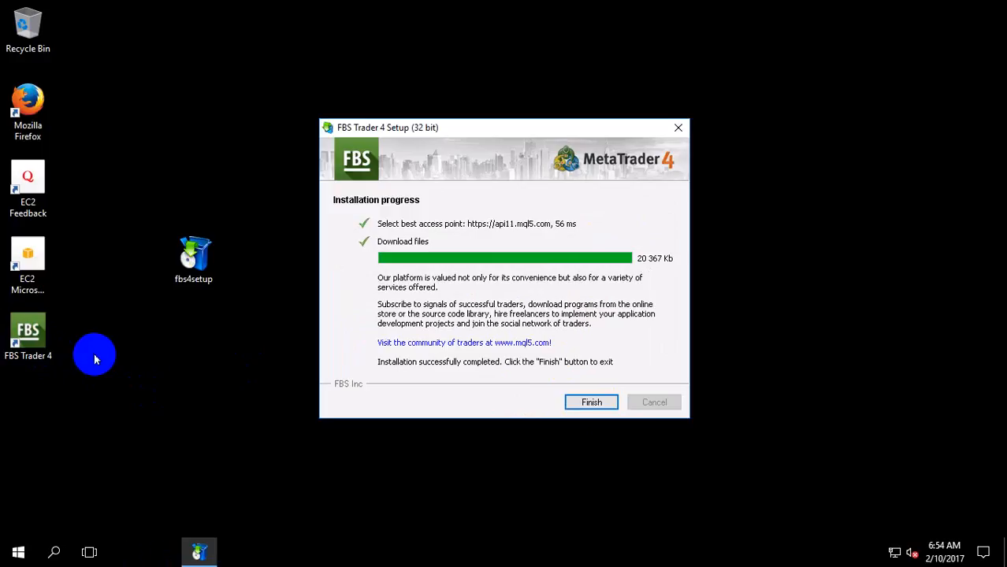
click(599, 403)
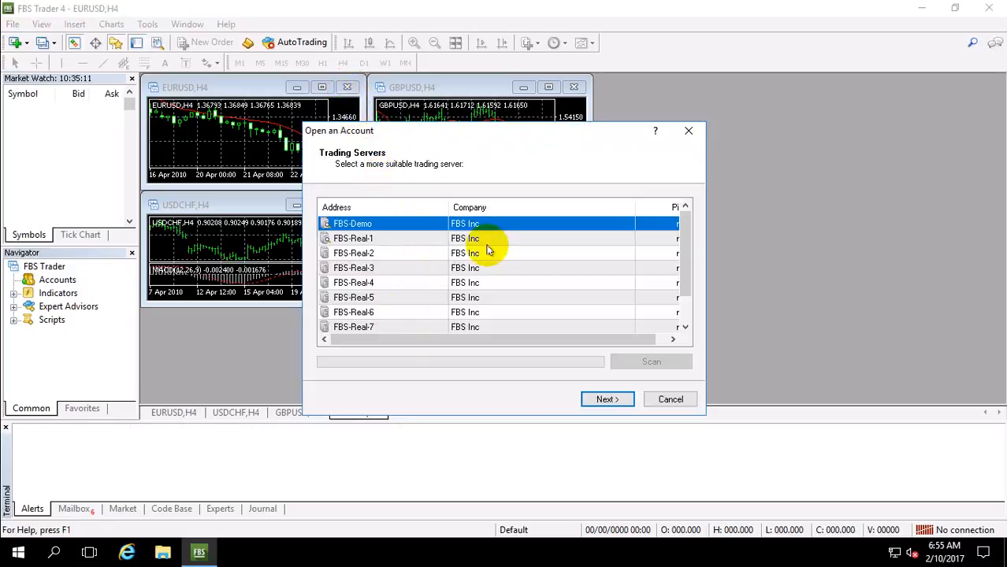
click(679, 400)
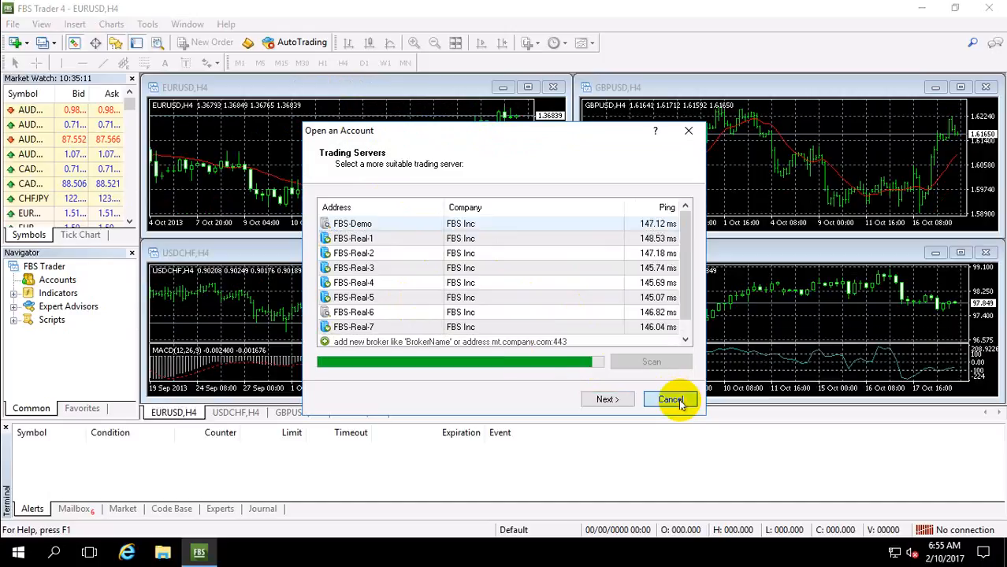
click(679, 400)
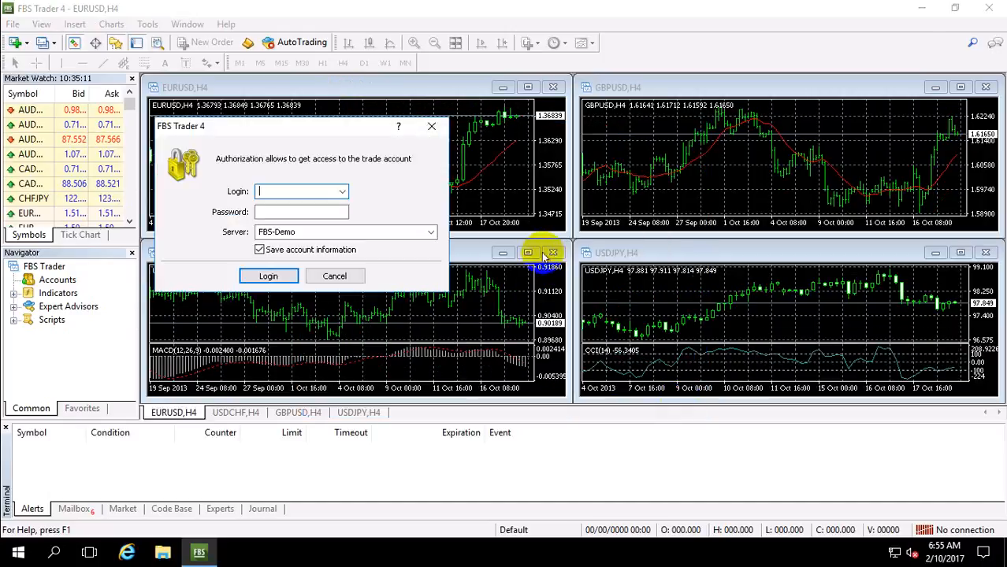
click(432, 128)
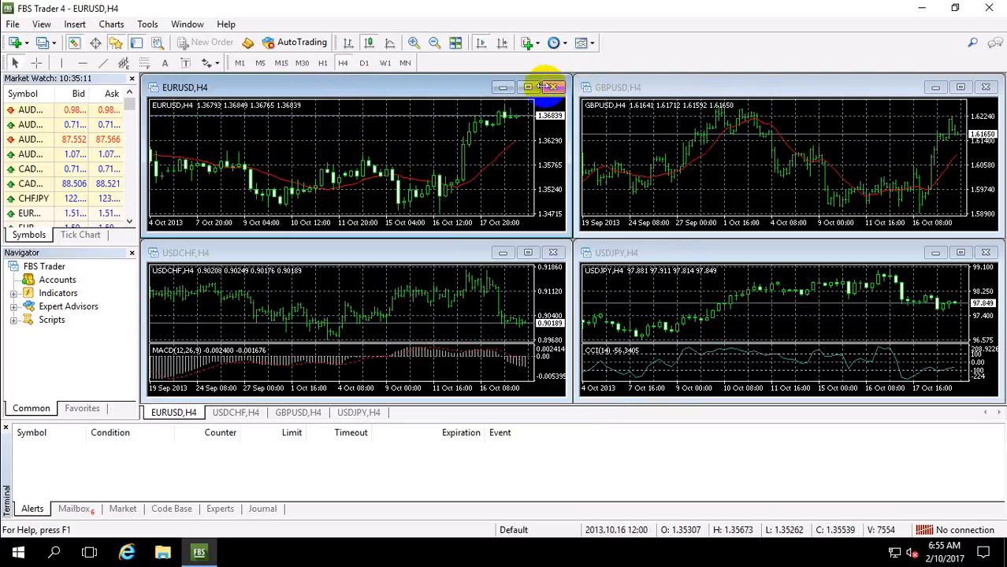
Close all the default charts: EURUSD, GBPUSD, USDJPY and USDCHF
click(553, 86)
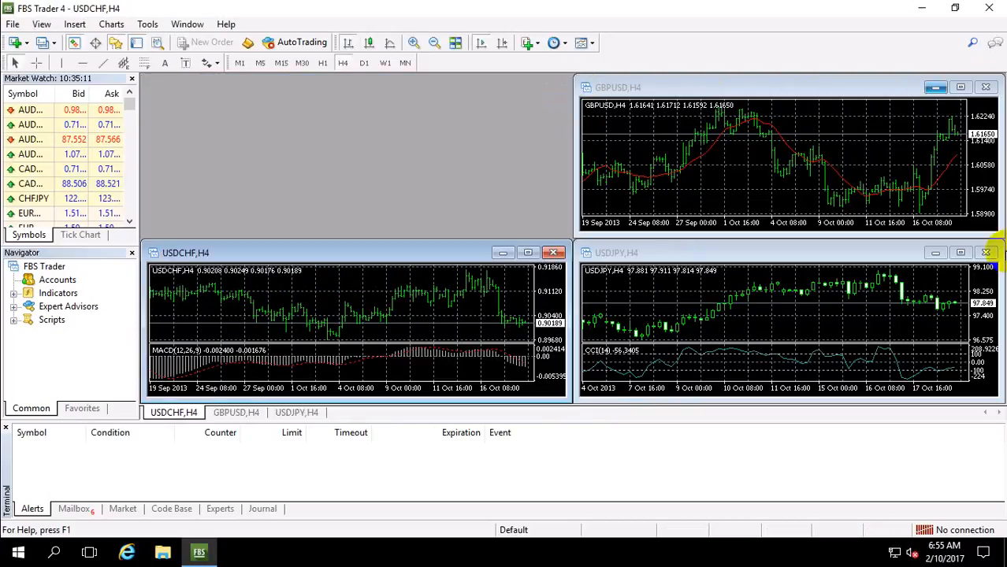
click(986, 252)
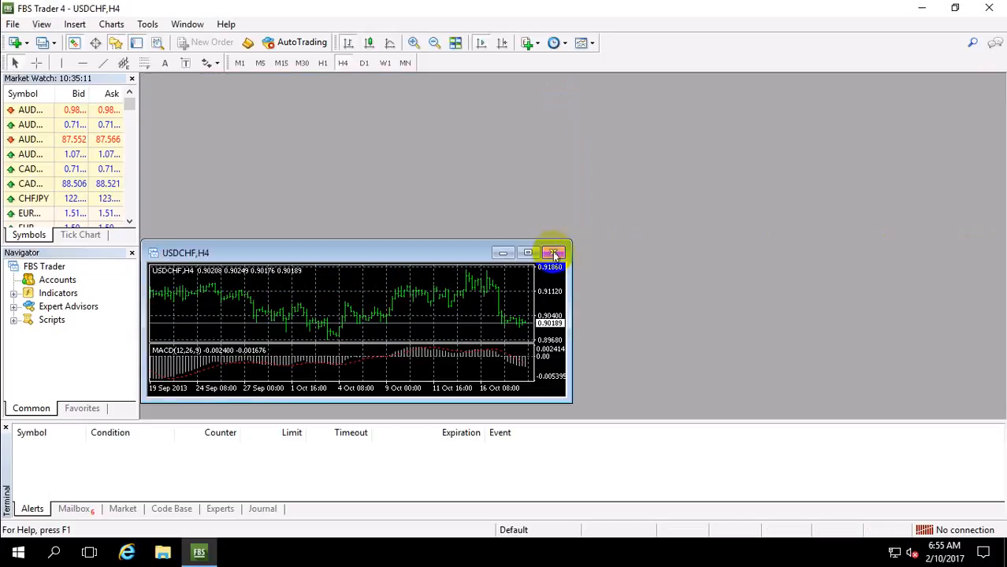
click(554, 253)
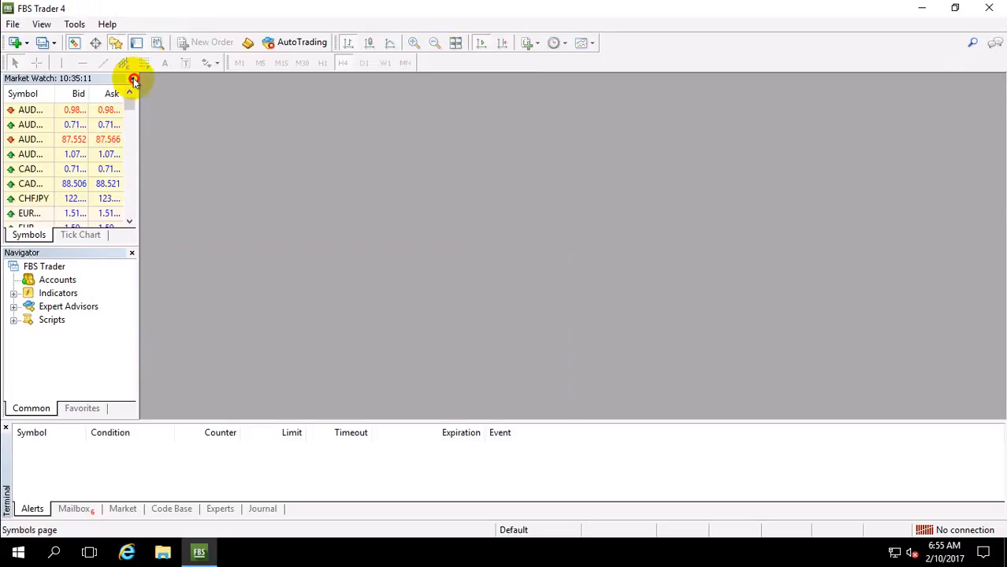
Hide Market Watch, Navigator and Terminal, and bring back only Navigator and Terminal
click(133, 80)
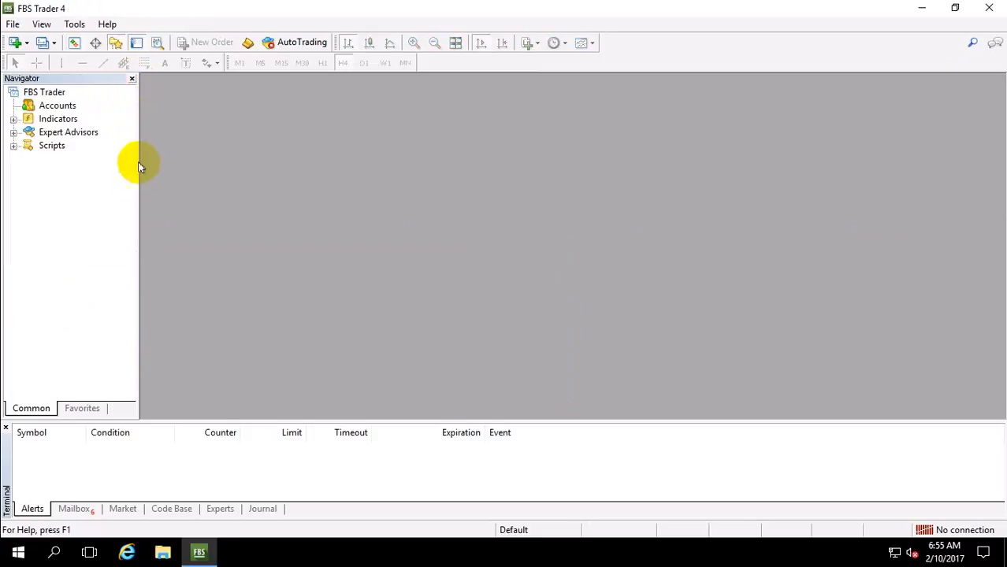
click(132, 82)
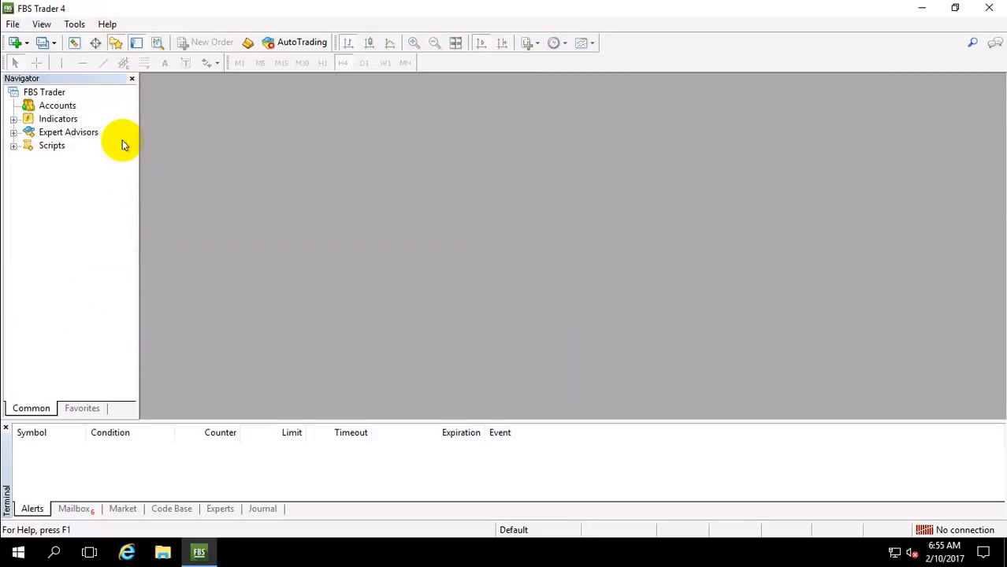
click(8, 429)
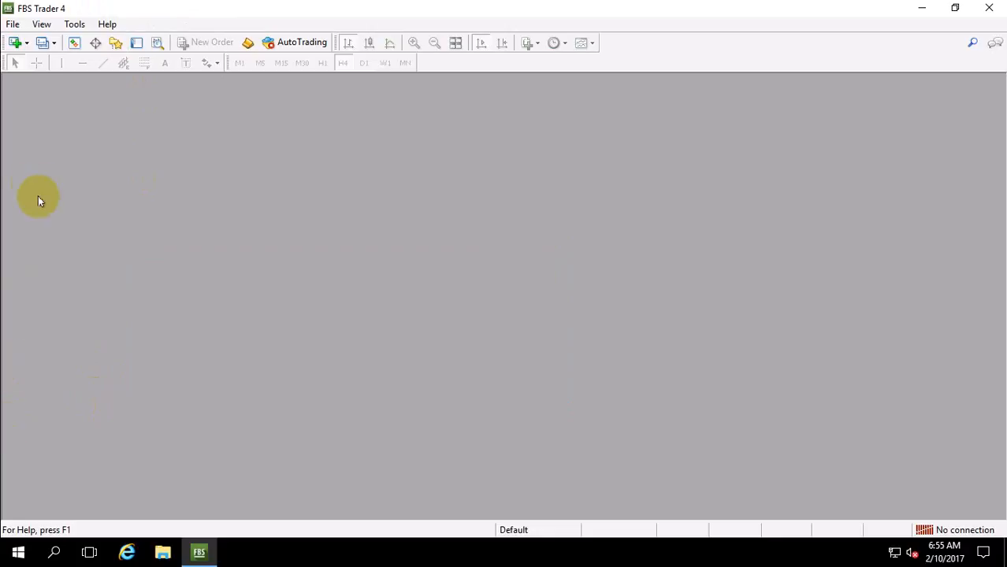
click(115, 46)
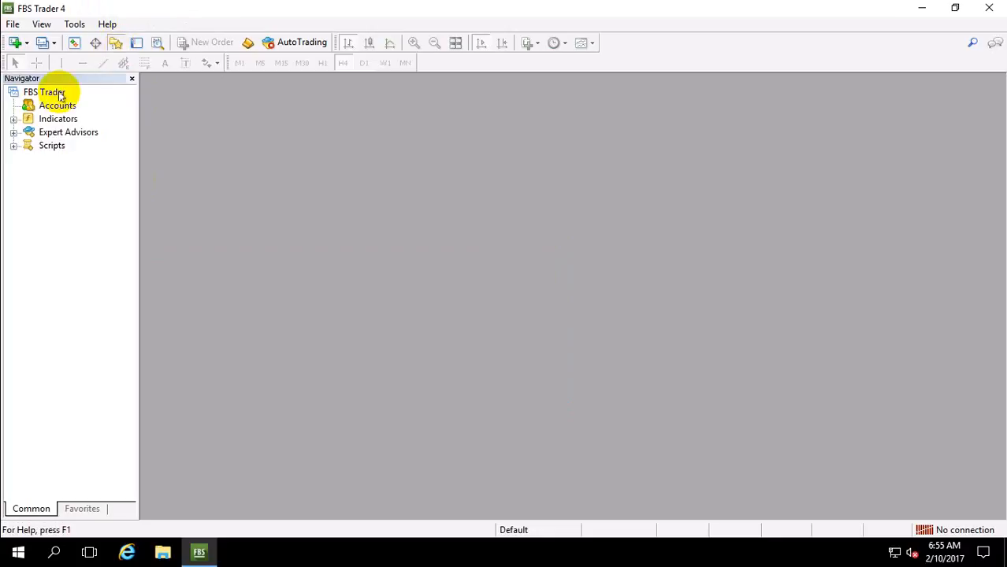
click(135, 45)
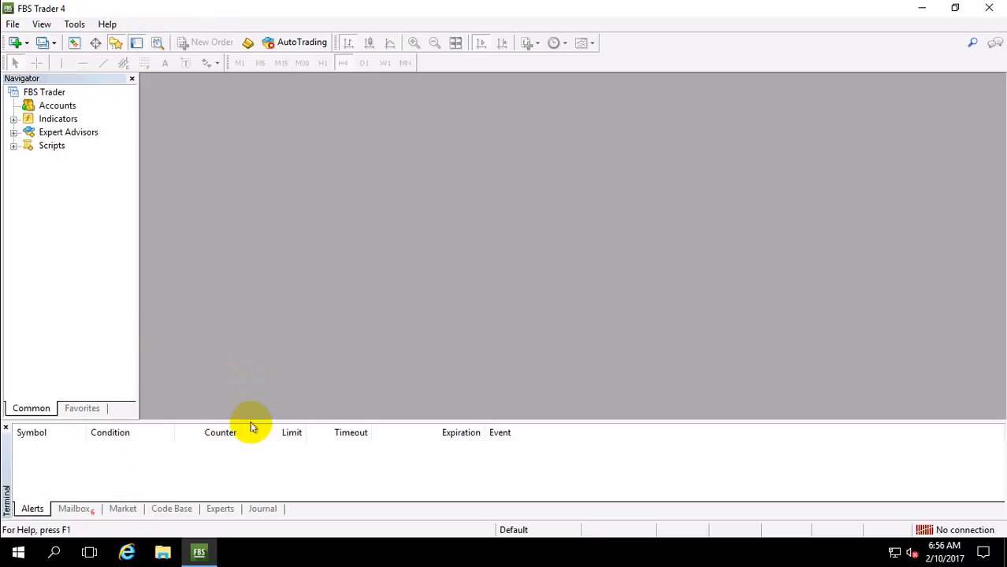
Open the authorization dialog for logging in to a trade account
click(59, 108)
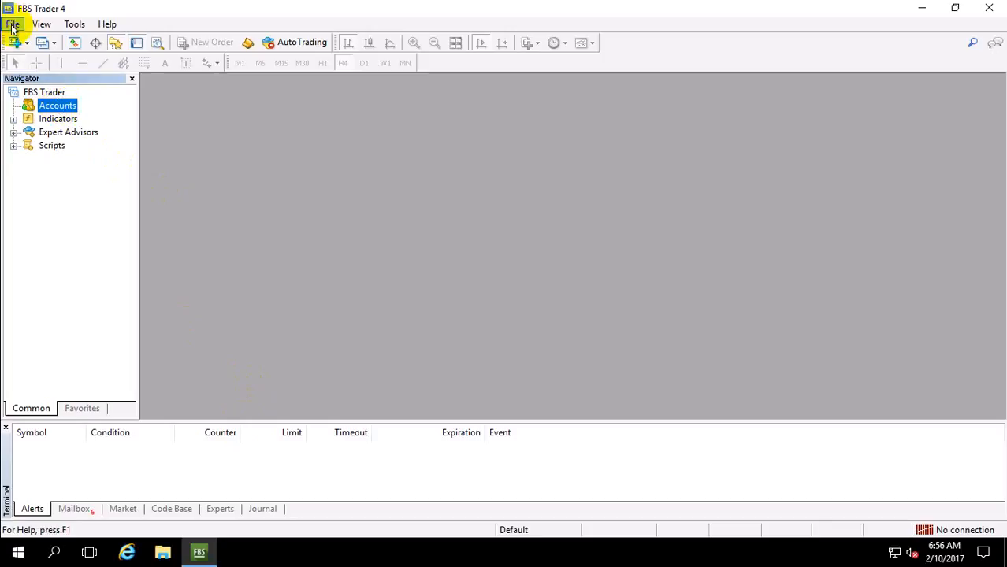
click(12, 26)
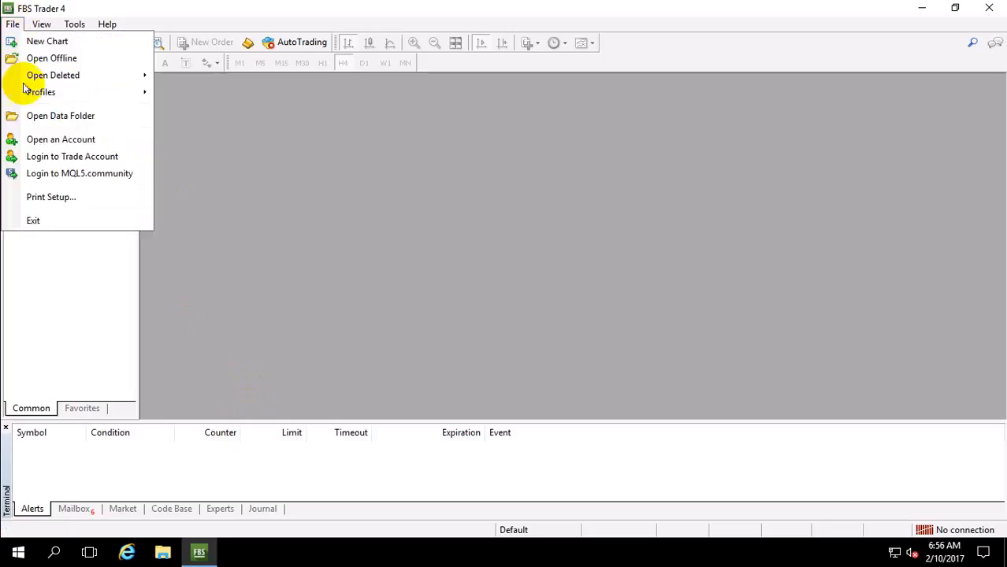
click(72, 162)
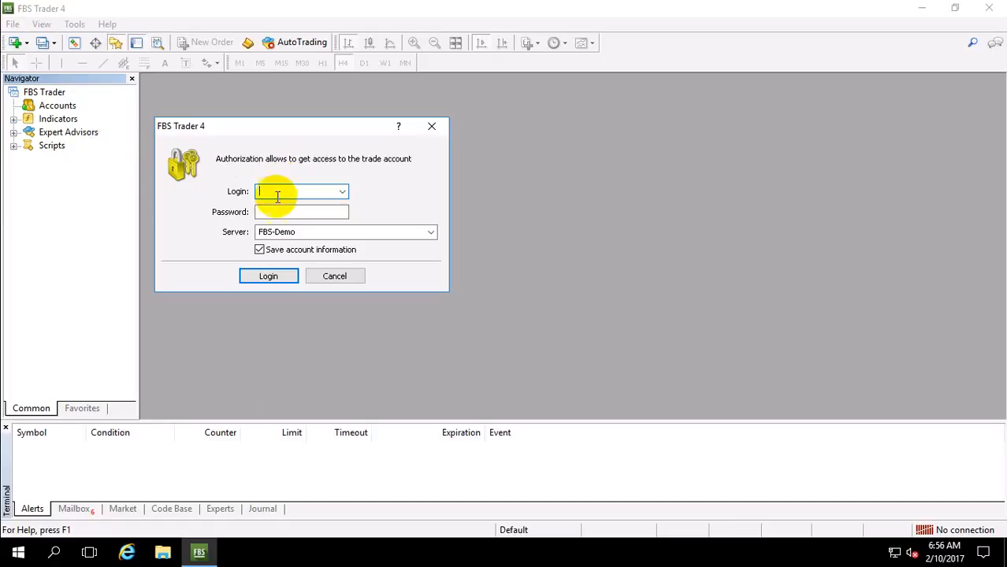
Copy the account number from Demo Account.txt on the local desktop into the remote platform's Login field
mouse_move(632, 9)
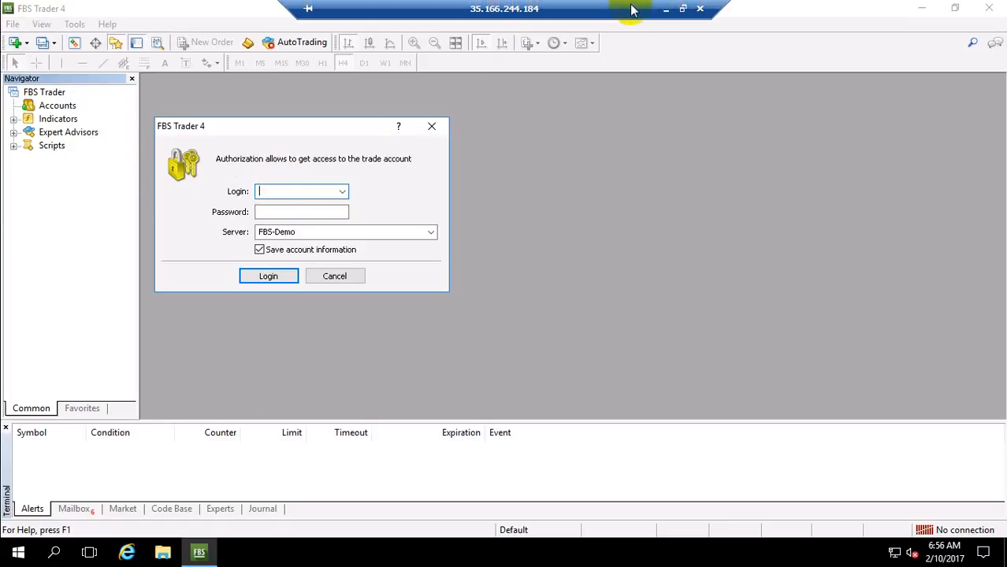
click(666, 9)
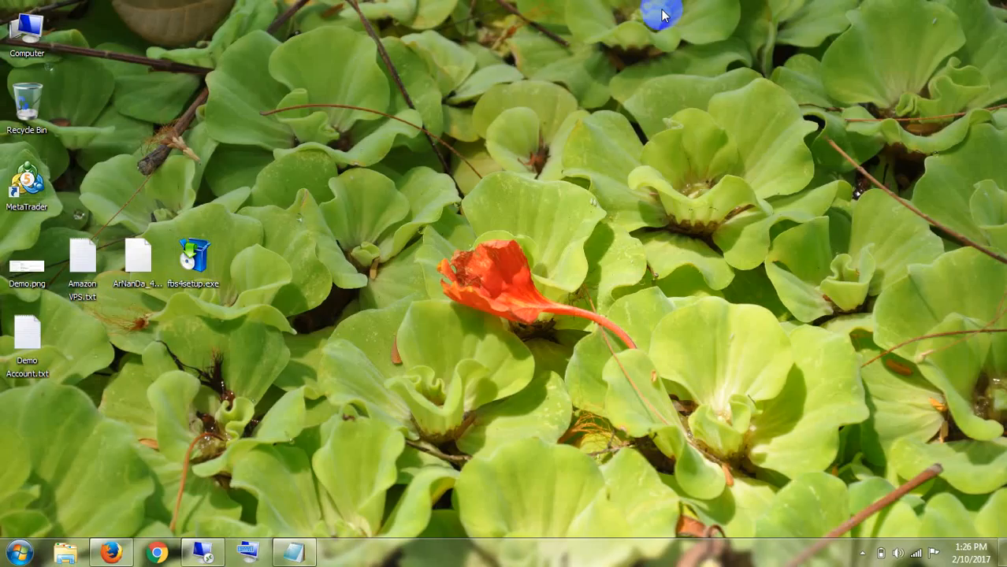
double_click(30, 347)
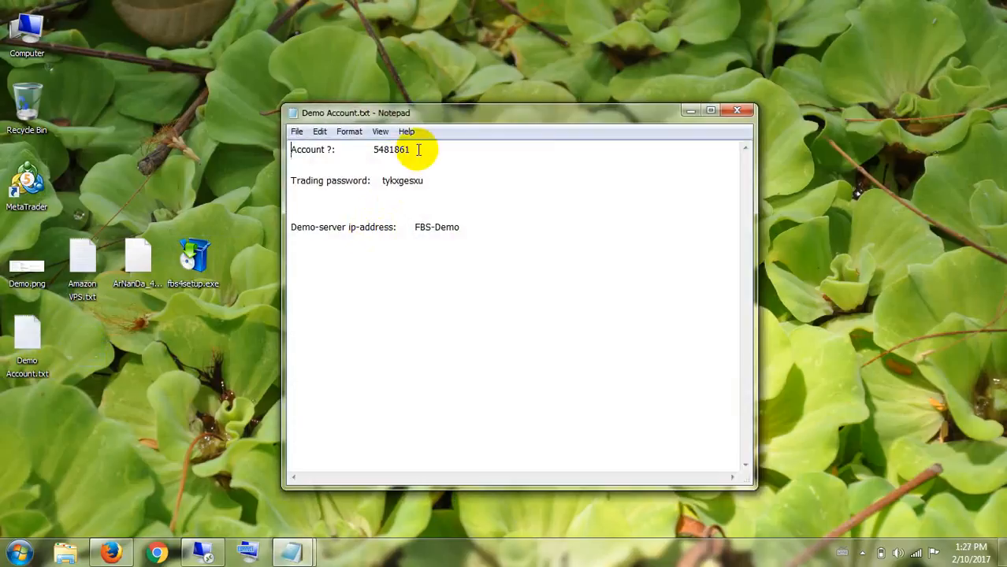
double_click(394, 151)
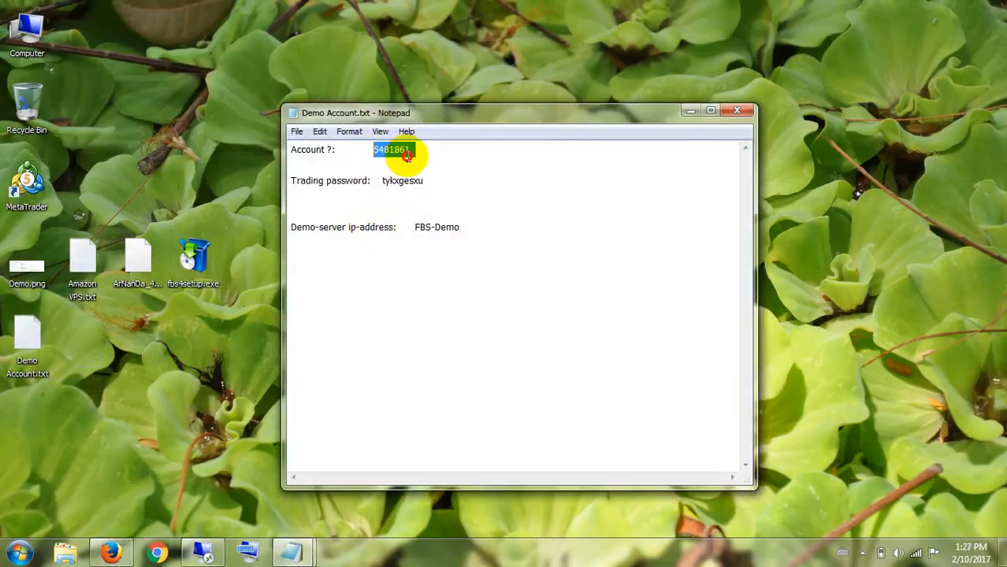
drag(407, 147, 375, 150)
click(409, 150)
right_click(386, 151)
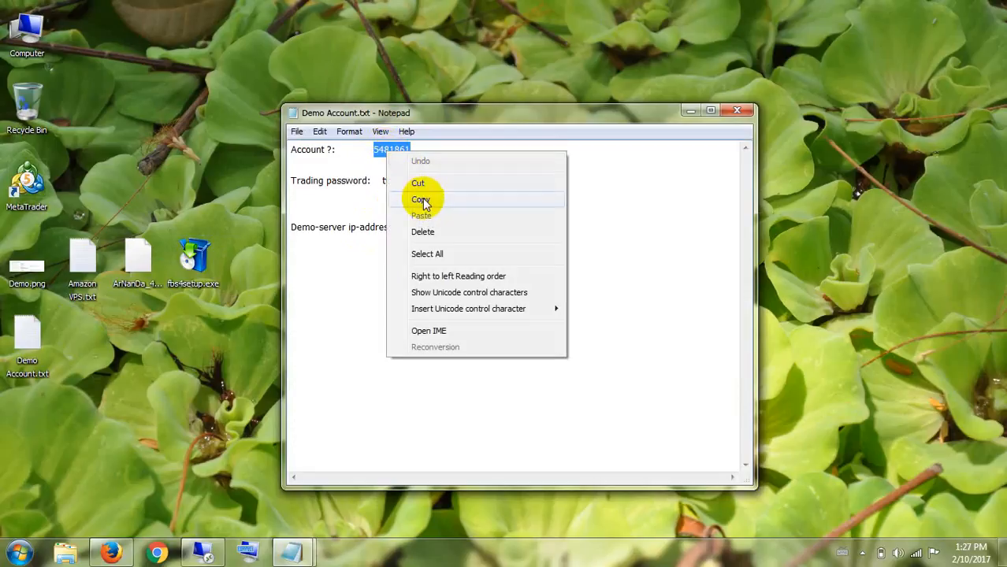
click(422, 200)
click(202, 552)
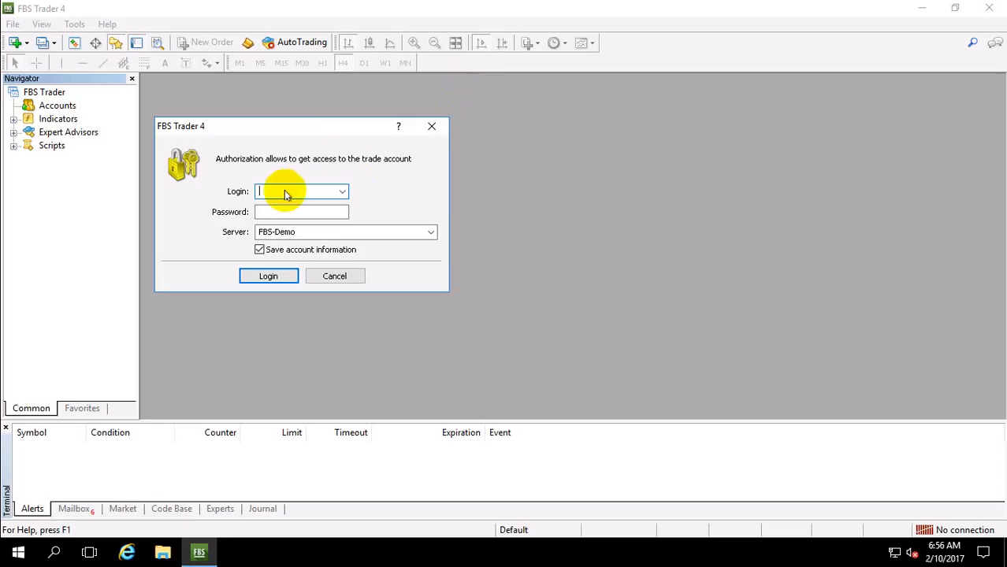
right_click(277, 190)
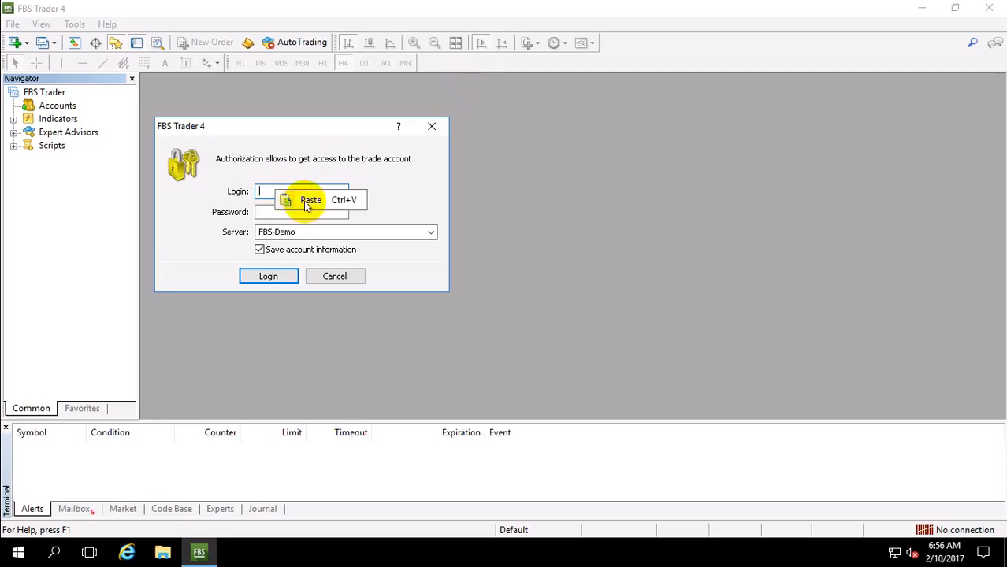
click(302, 202)
Copy the trading password from the local Demo Account notes into the Password field and log in to the FBS-Demo server
click(271, 213)
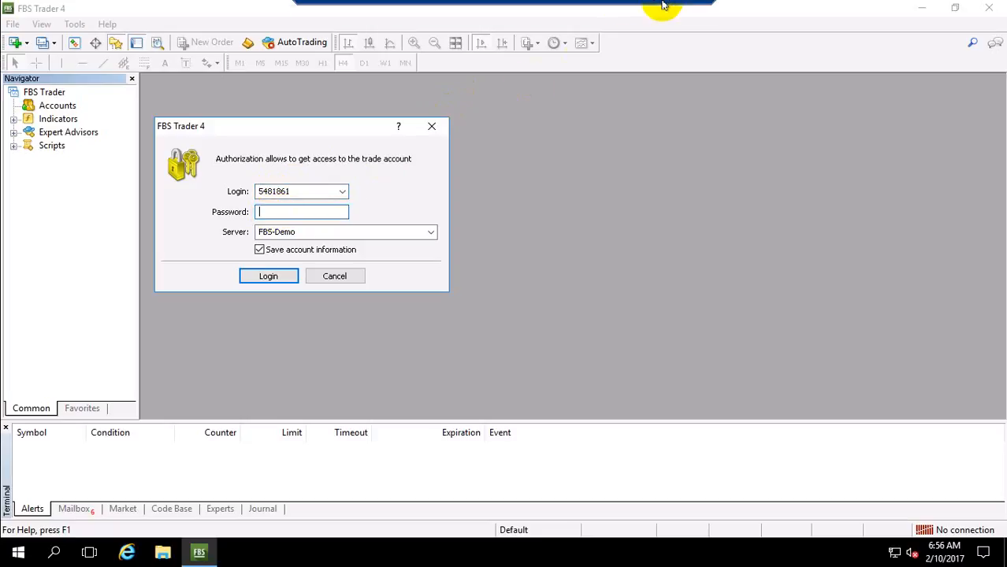
click(667, 9)
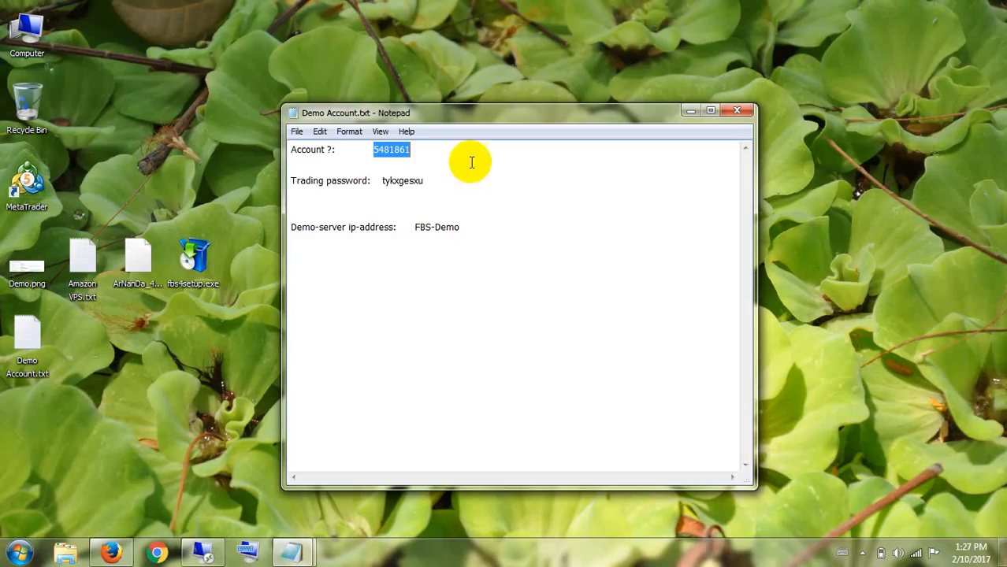
click(425, 181)
drag(425, 181, 385, 181)
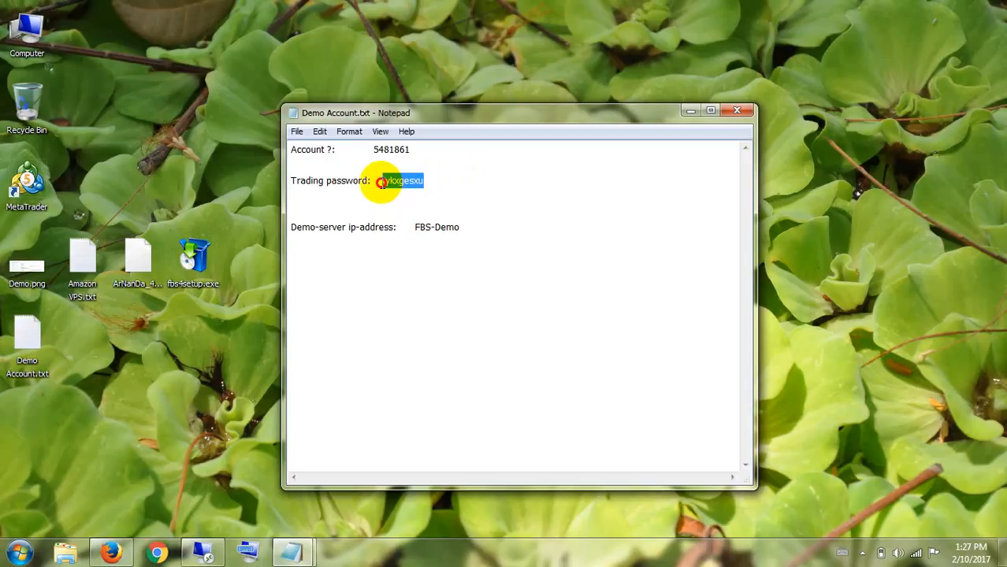
right_click(392, 182)
click(423, 228)
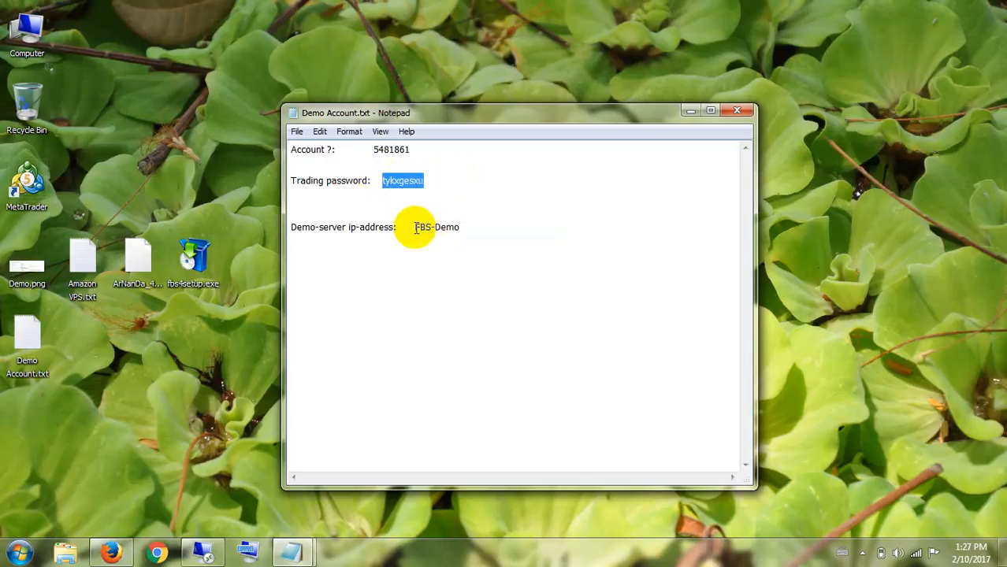
click(202, 553)
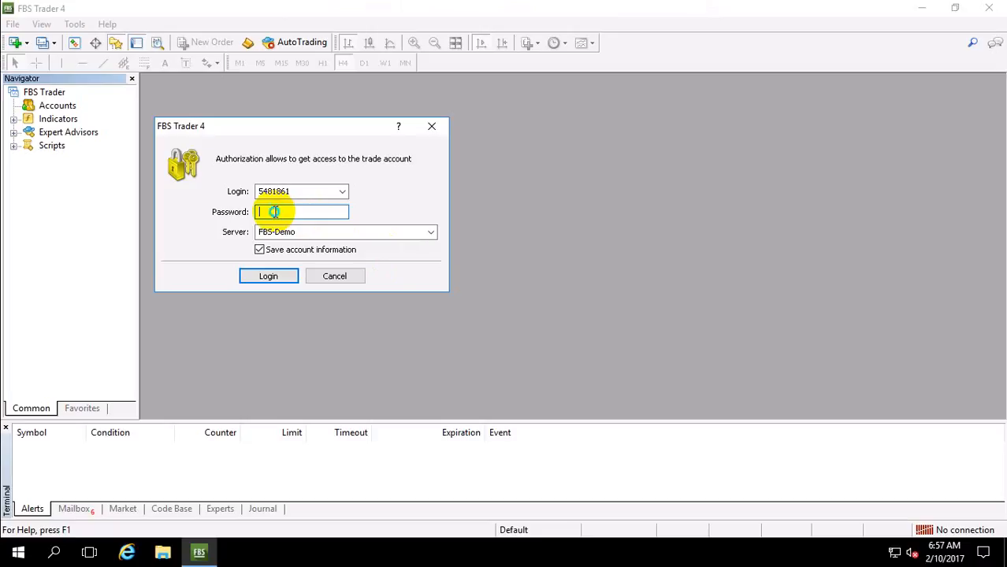
right_click(275, 212)
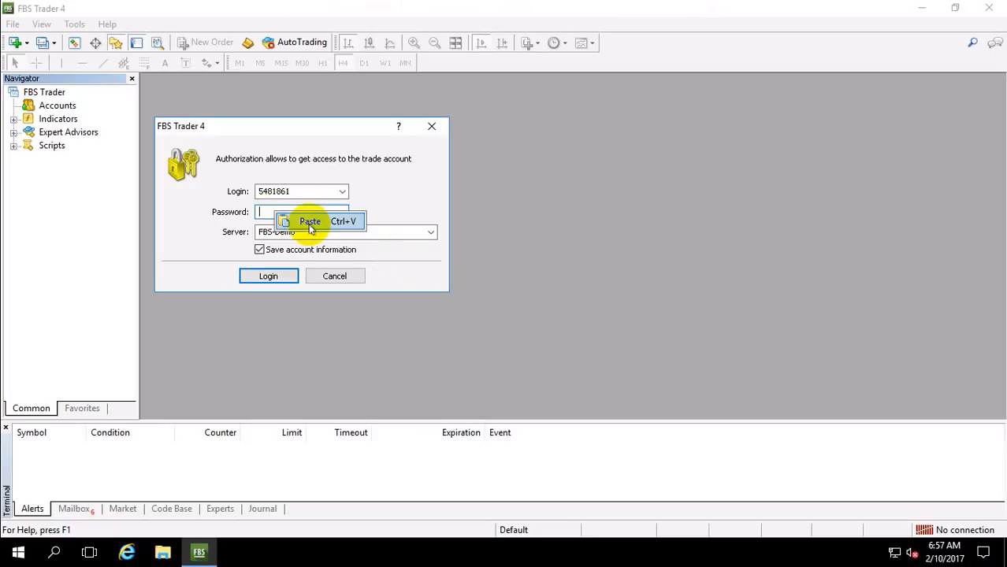
click(310, 223)
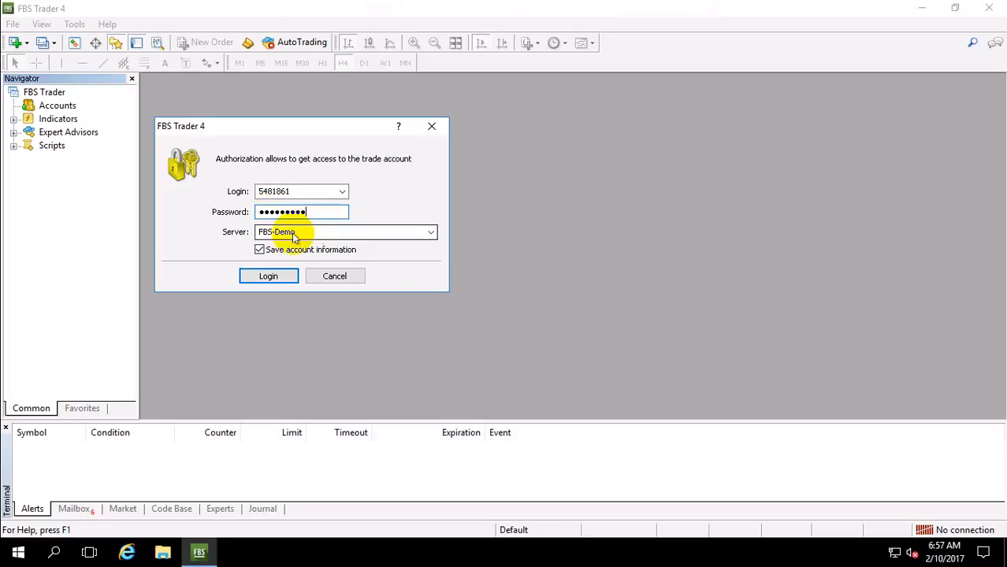
click(268, 277)
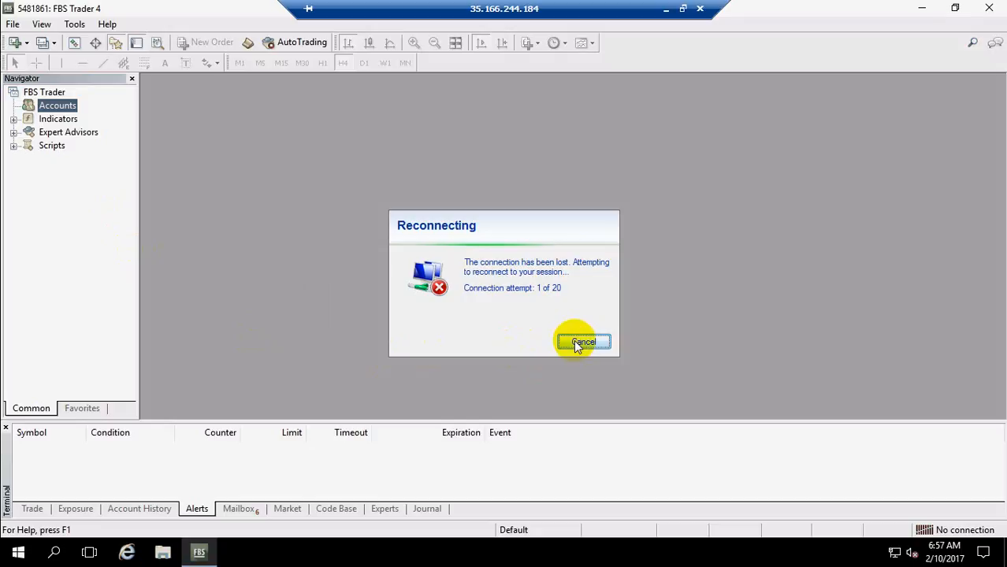
Cancel reconnecting to the remote session and close the Demo Account notes
click(574, 340)
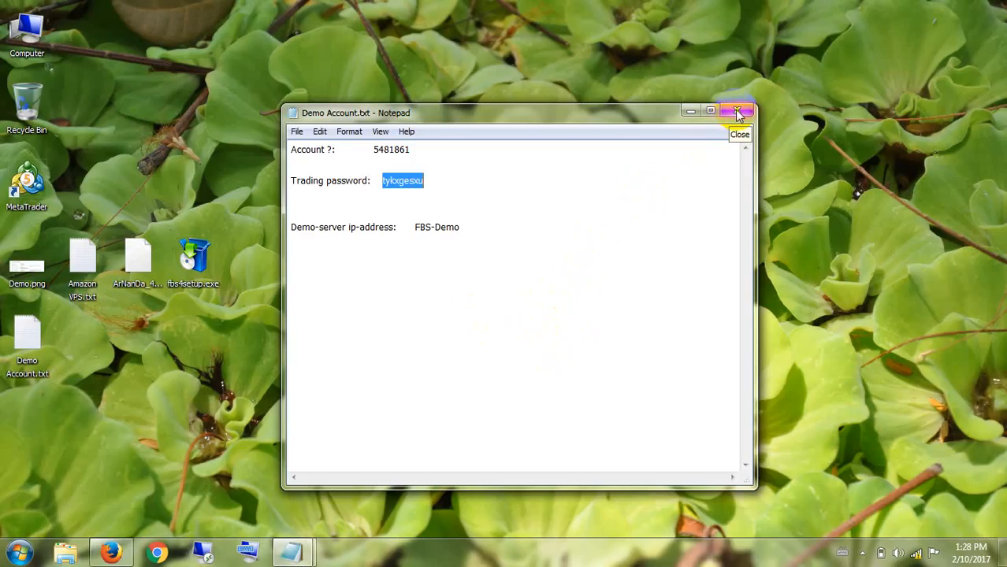
click(729, 115)
Check the local computer's wireless network connection and its internet access
click(919, 556)
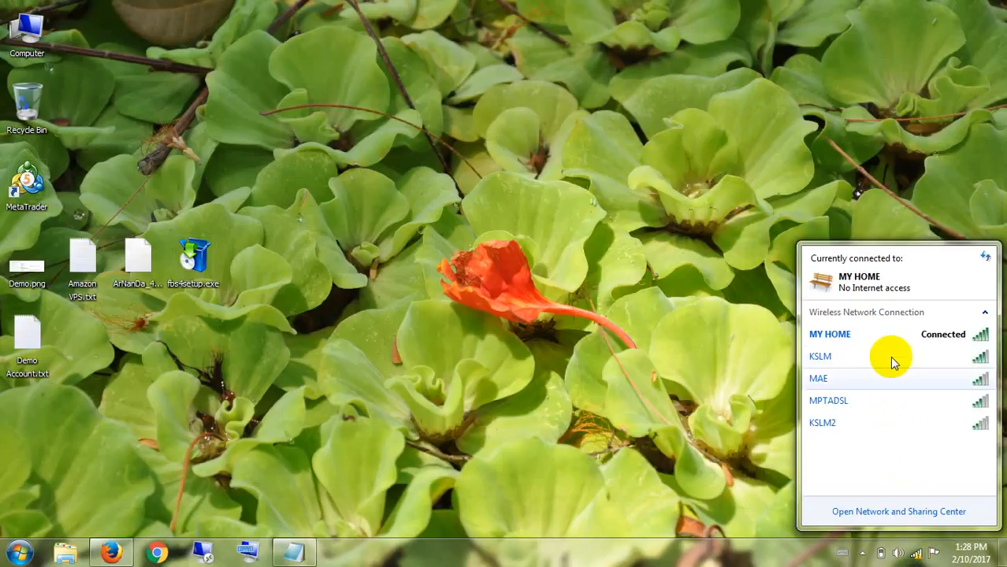
click(603, 428)
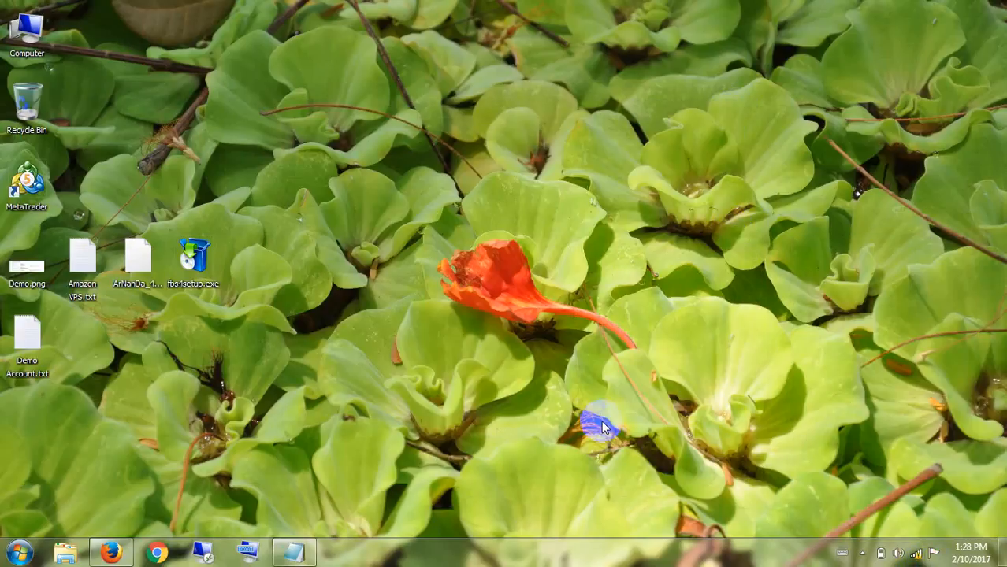
click(865, 555)
click(668, 511)
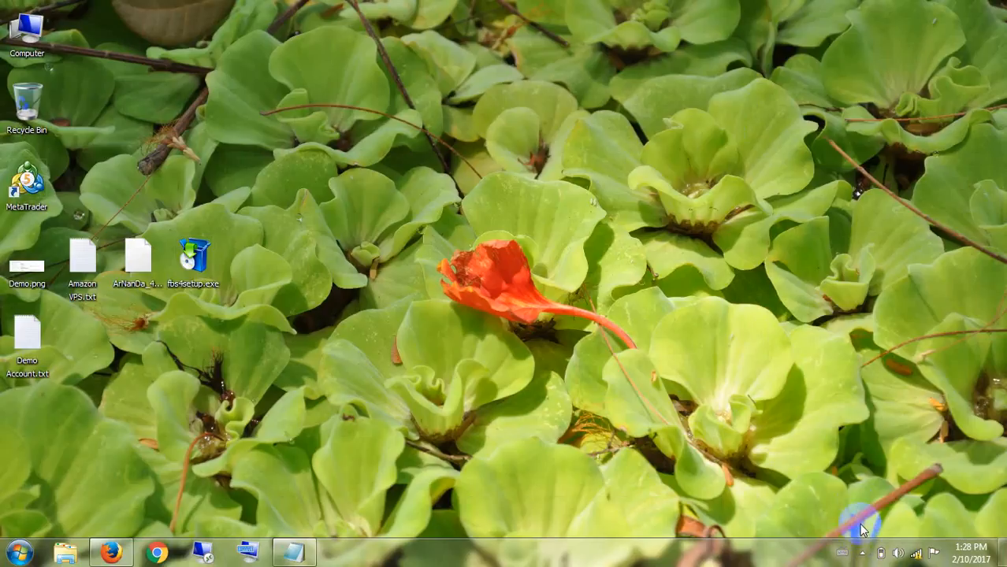
click(860, 556)
click(454, 502)
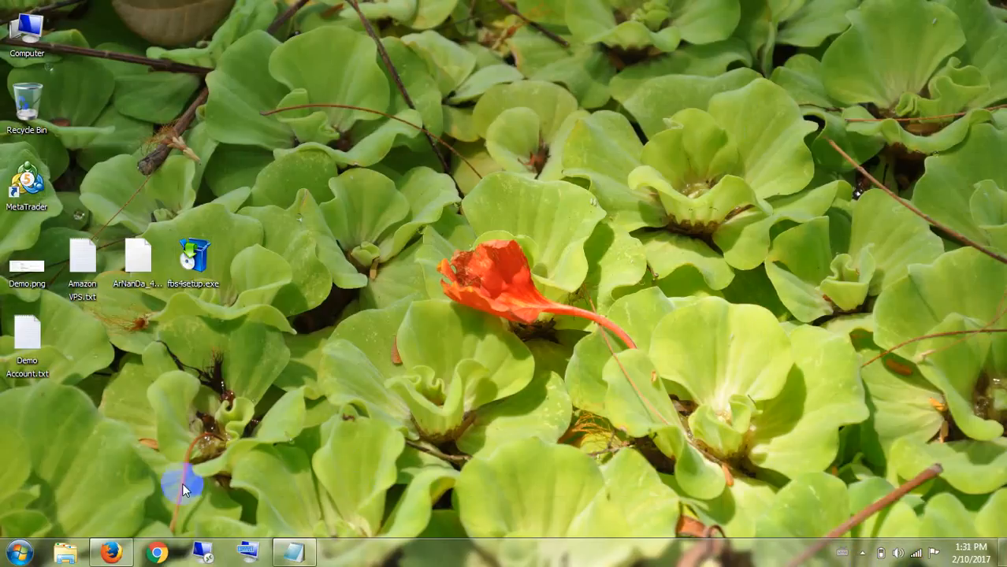
Reconnect to the VPS at 35.166.244.184 with Remote Desktop Connection and expand the Expert Advisors in the platform's Navigator
click(16, 556)
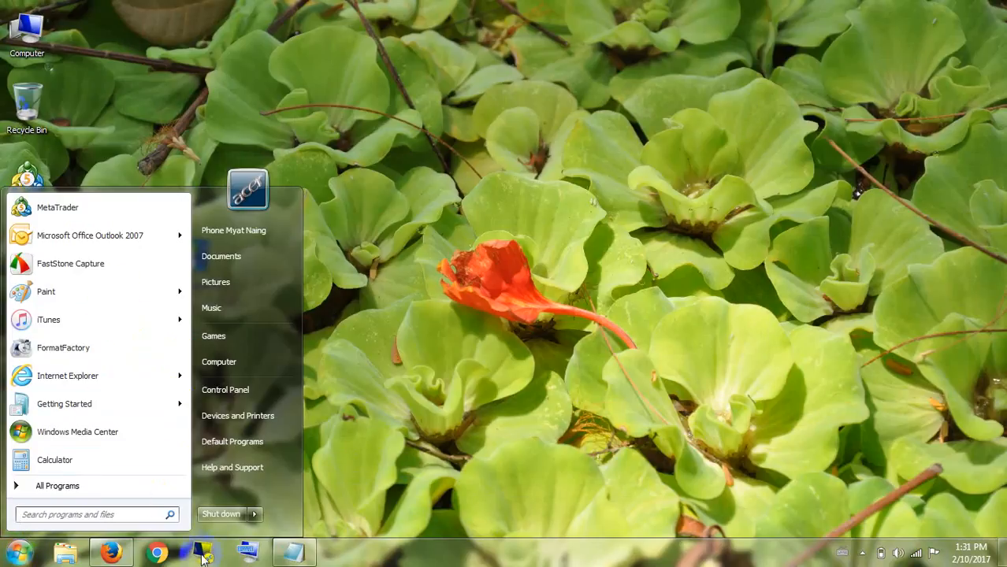
text(re)
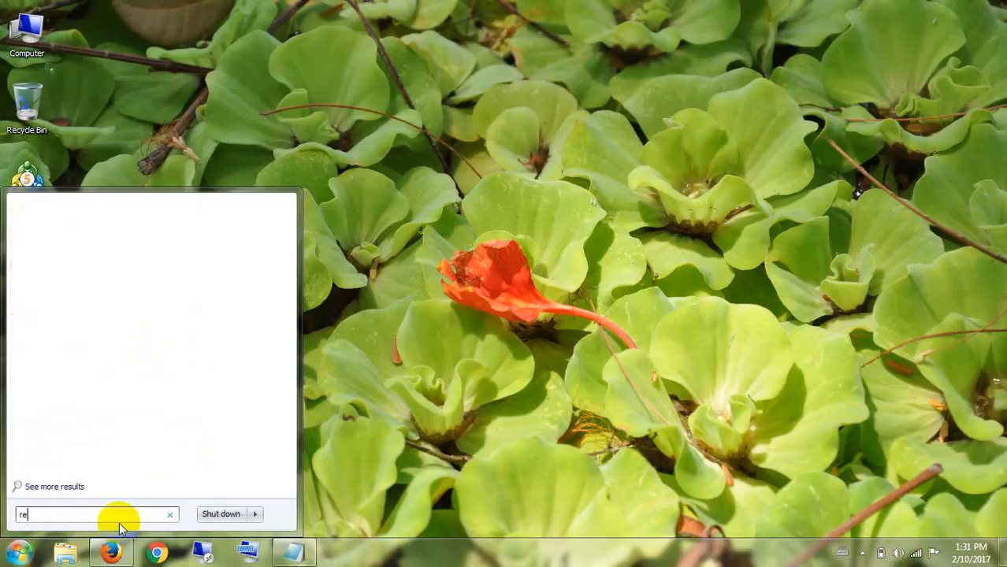
text(mote)
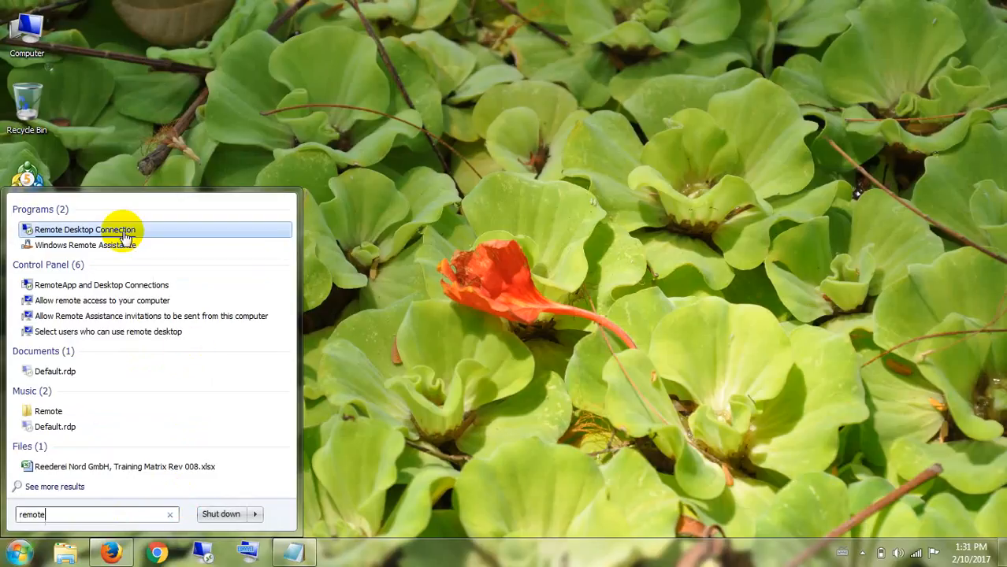
click(126, 237)
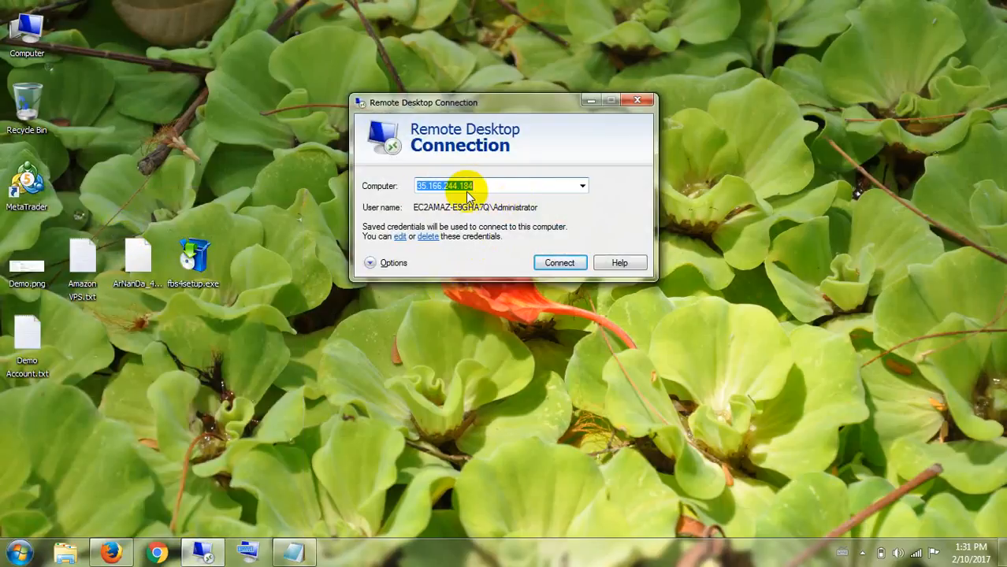
click(558, 266)
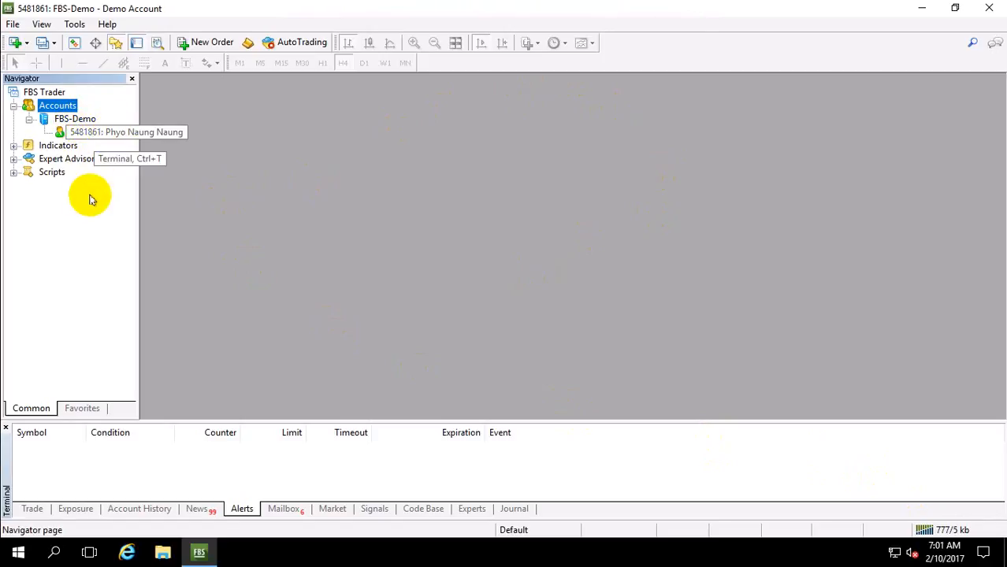
click(15, 160)
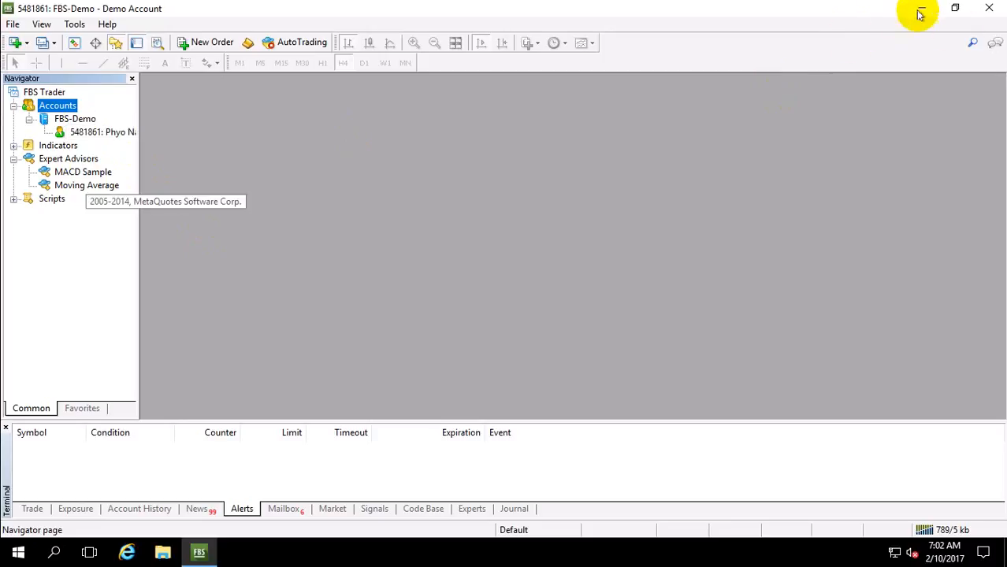
Minimize the remote session and copy the ArNanDa_4.0.ex4 file from the local desktop
mouse_move(619, 3)
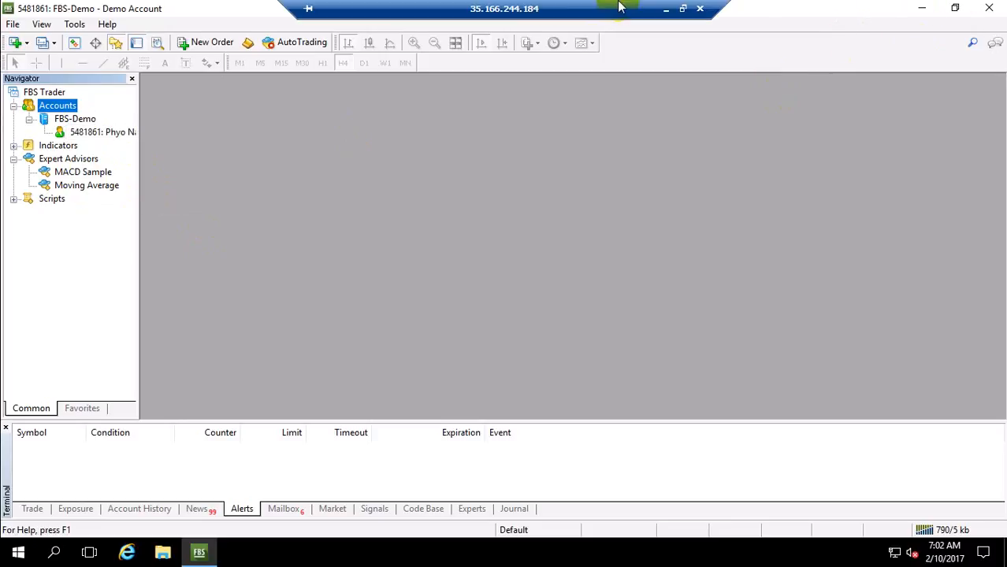
click(663, 8)
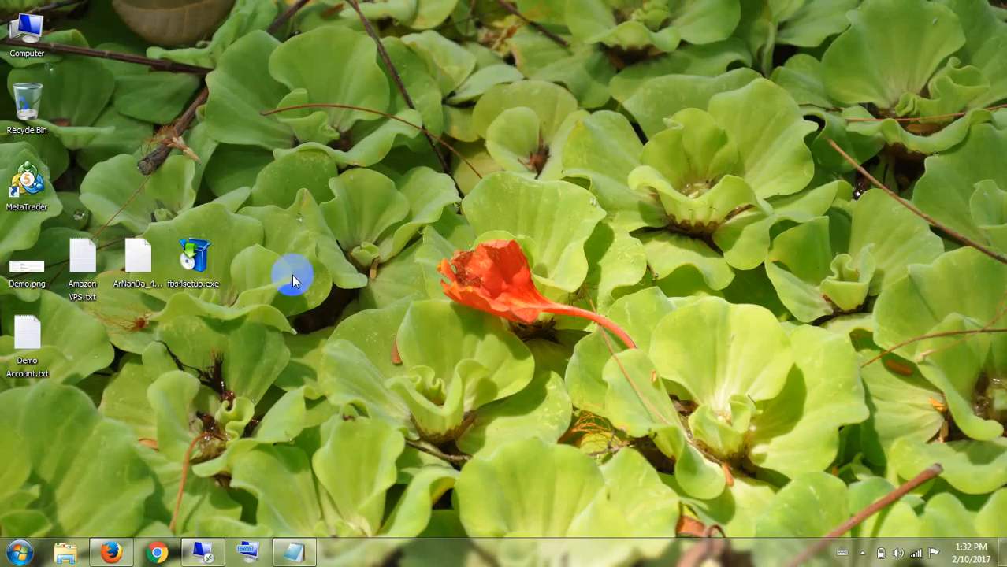
click(140, 263)
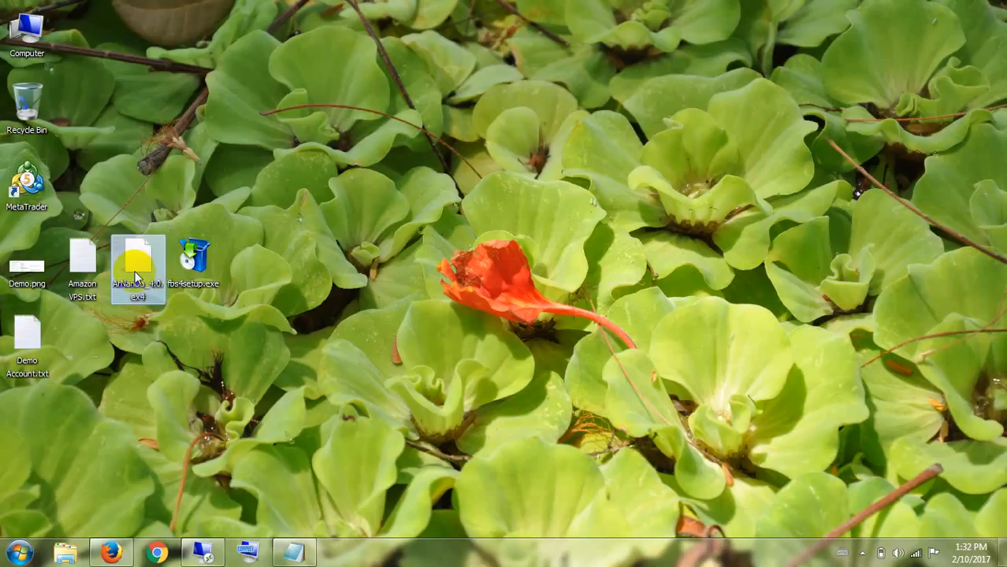
right_click(137, 272)
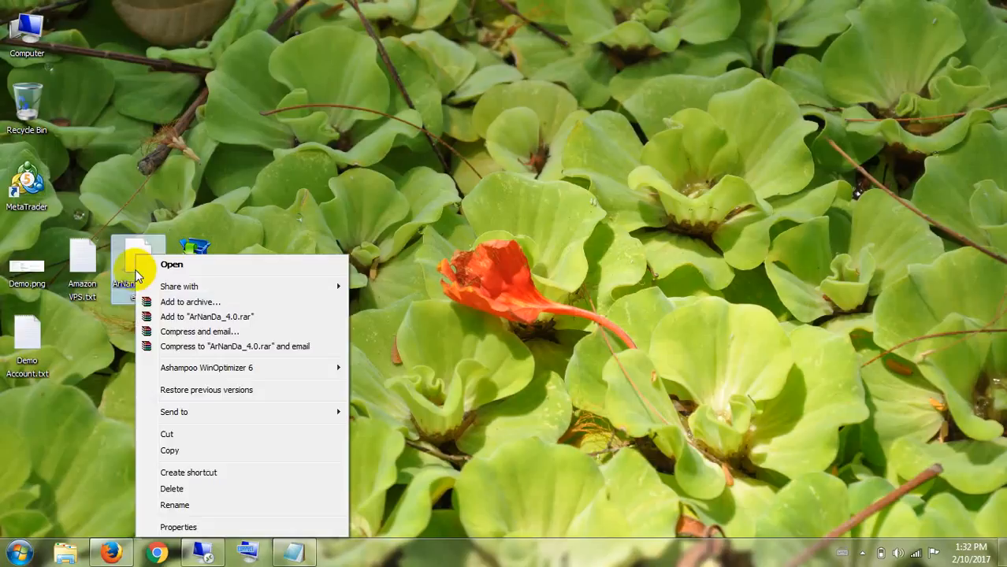
click(170, 451)
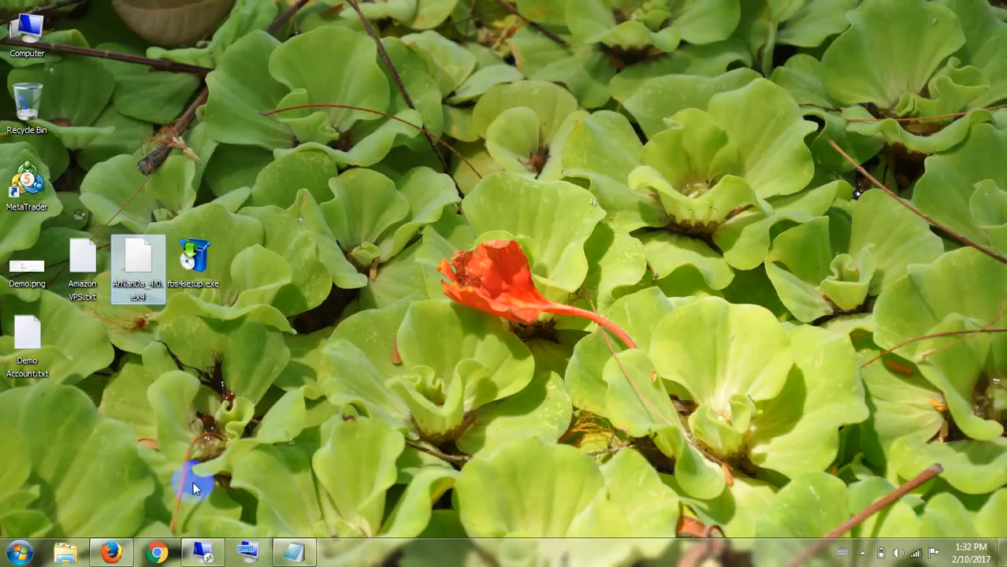
Return to the remote session, open the trading platform's data folder and go to its MQL4\Experts subfolder
click(204, 556)
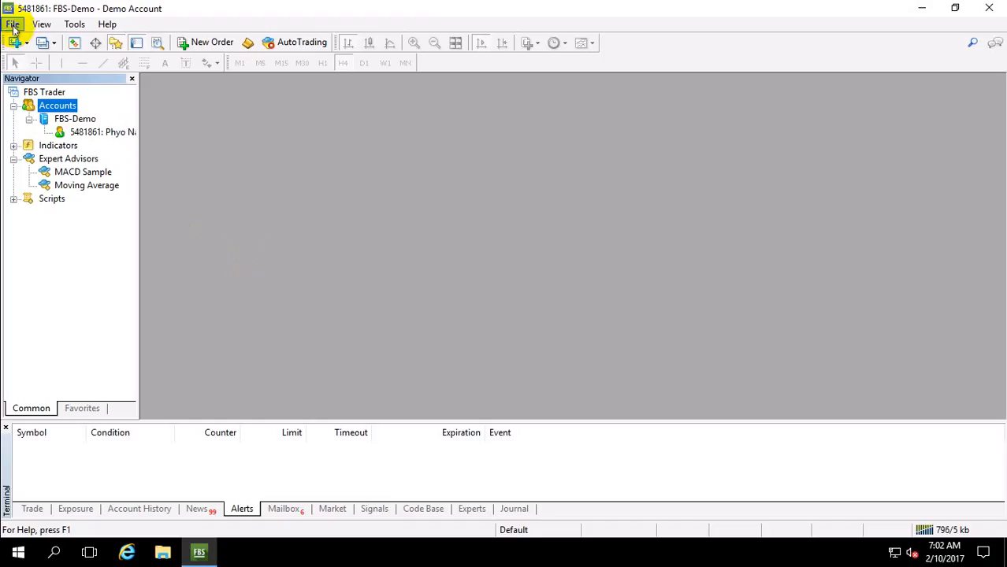
click(14, 24)
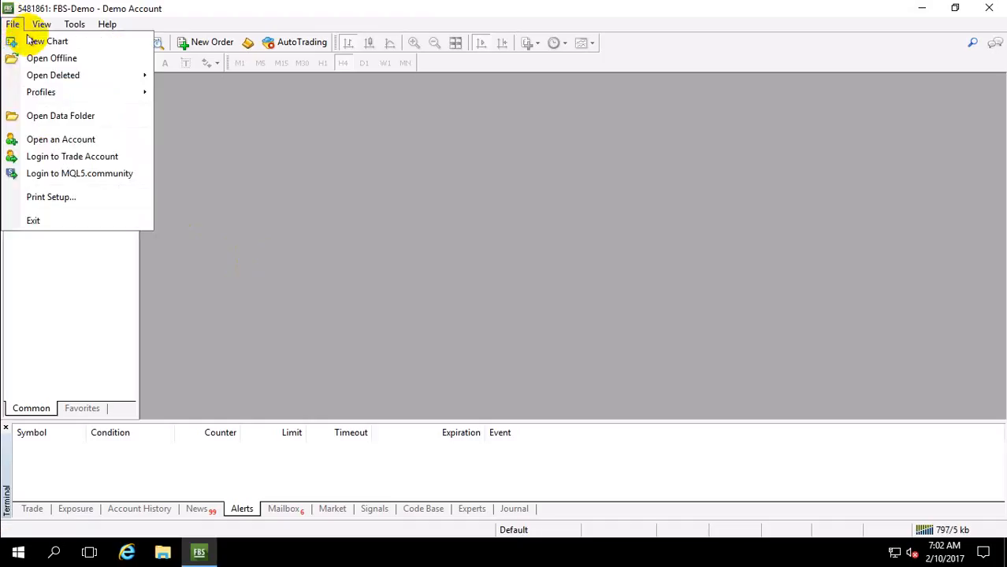
click(55, 118)
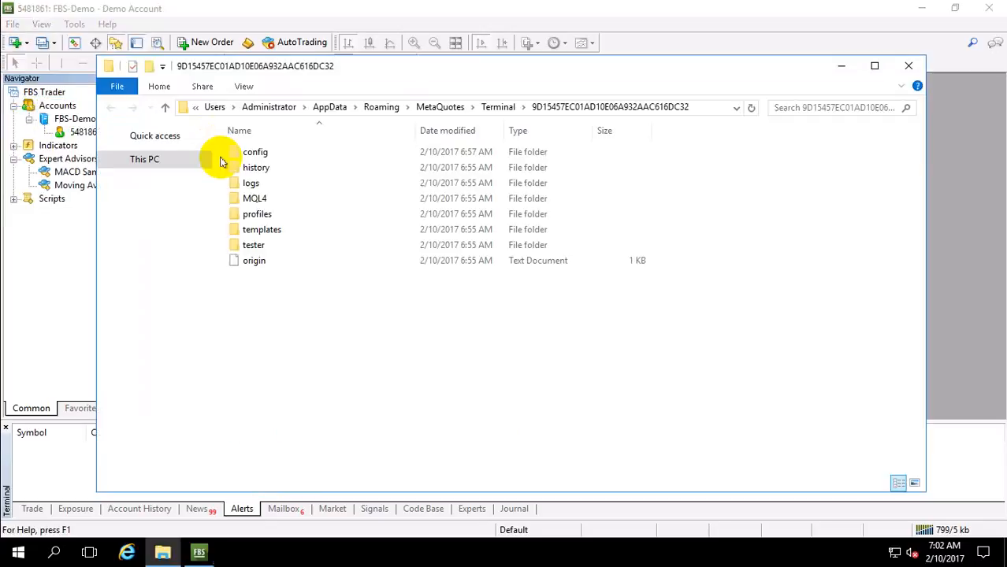
click(263, 199)
double_click(263, 199)
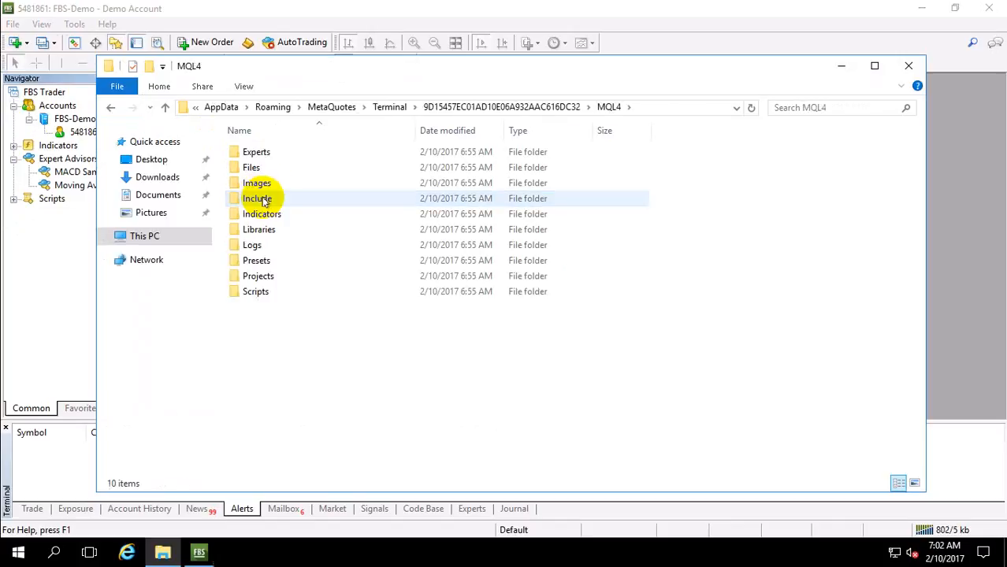
double_click(258, 152)
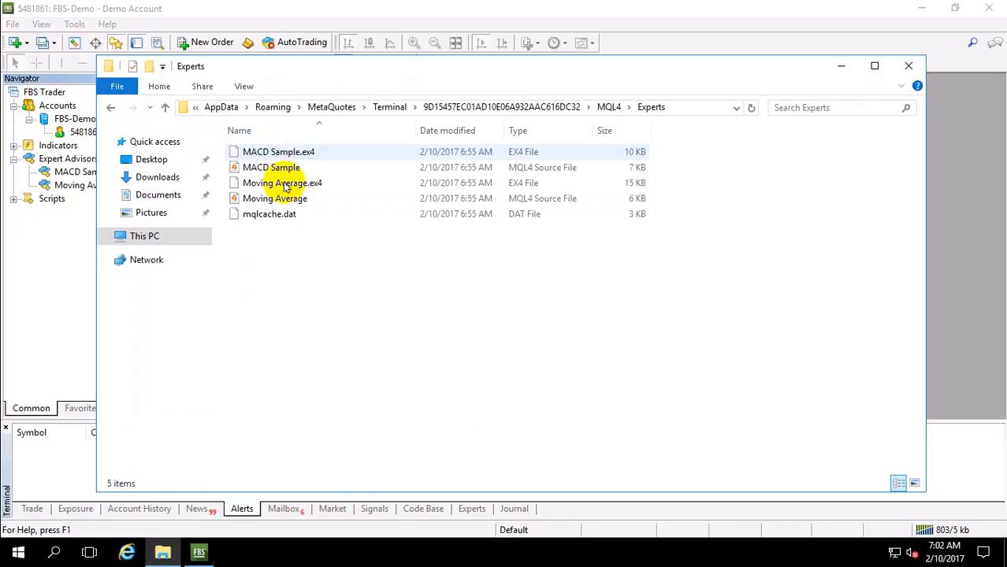
Paste the copied ArNanDa_4.0.ex4 file into the Experts folder
key(Down)
key(Down)
key(Down)
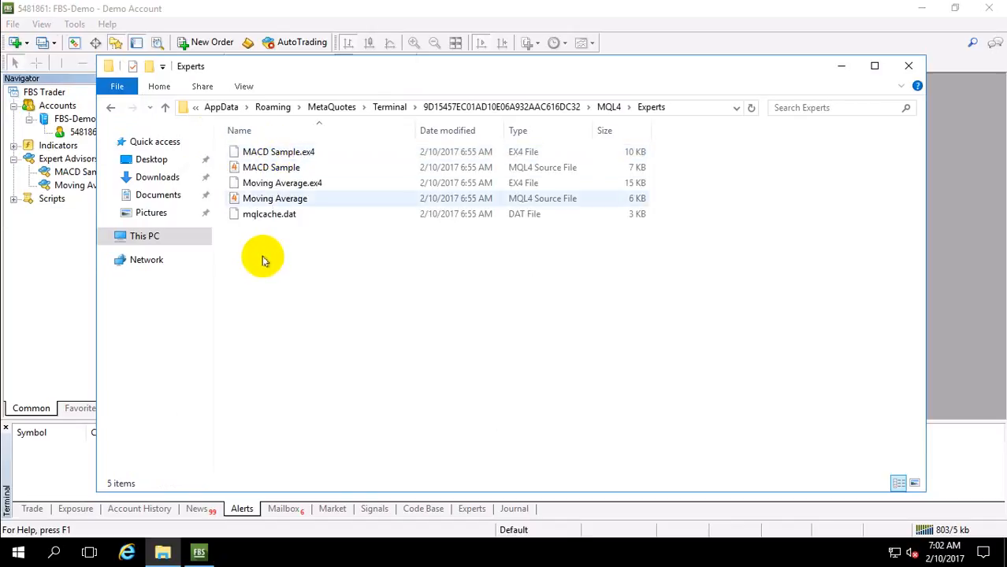
click(262, 256)
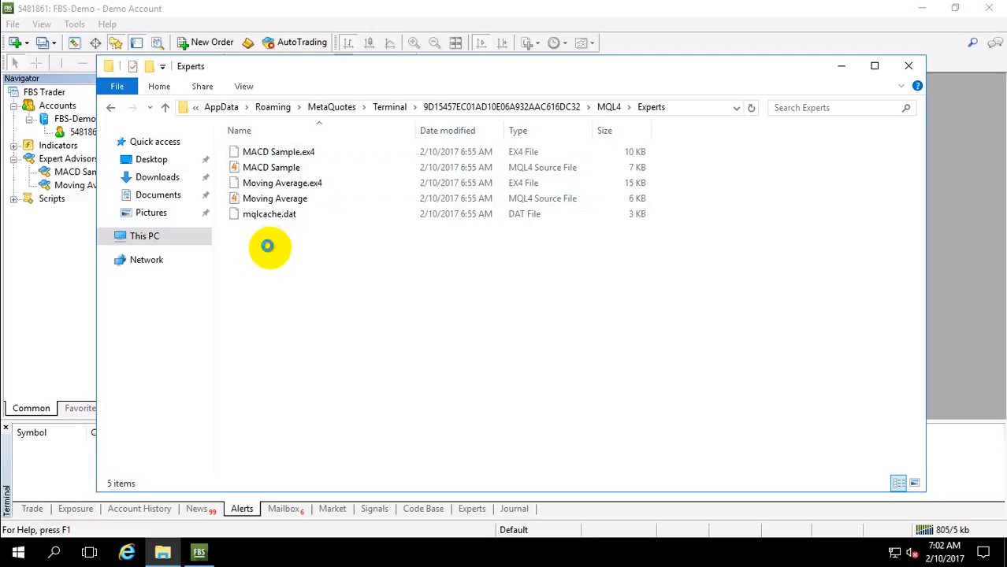
right_click(261, 259)
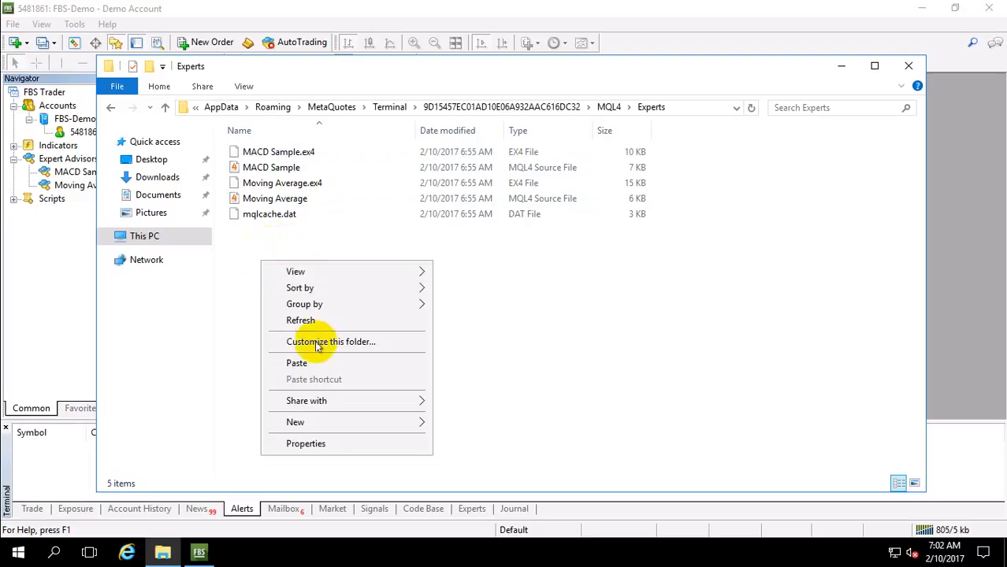
click(298, 364)
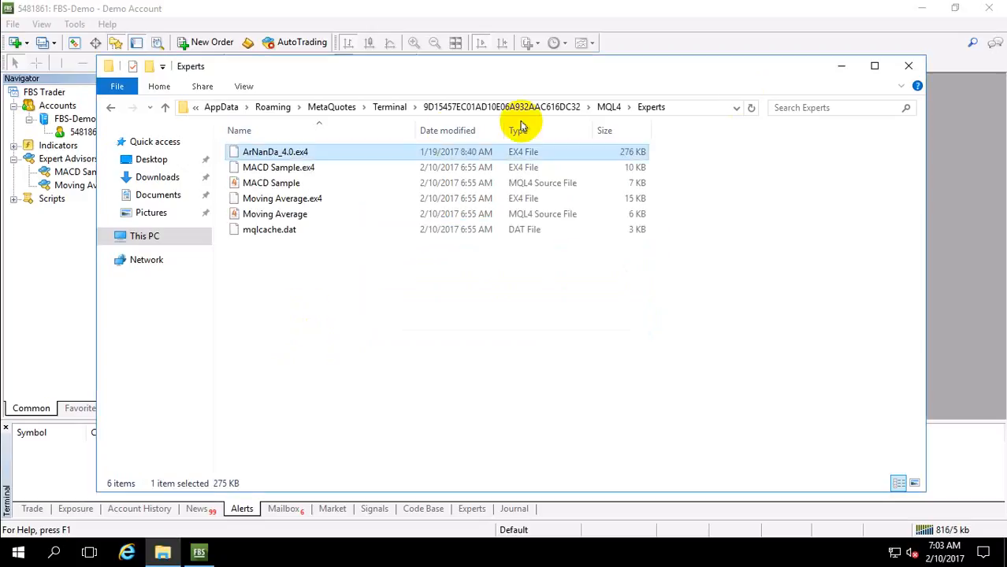
Close the Experts folder and restart the FBS Trader 4 platform on the remote desktop
click(910, 69)
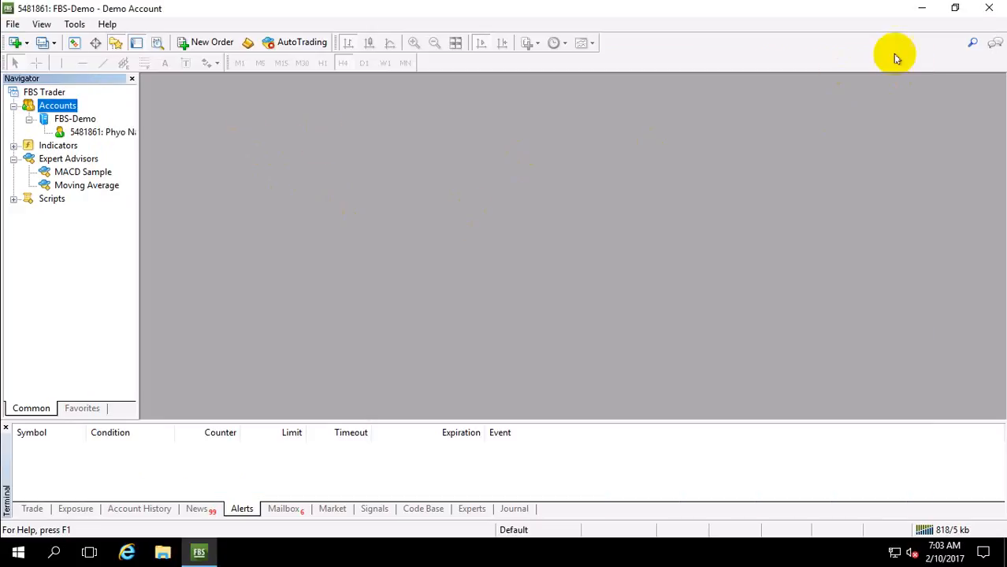
click(991, 9)
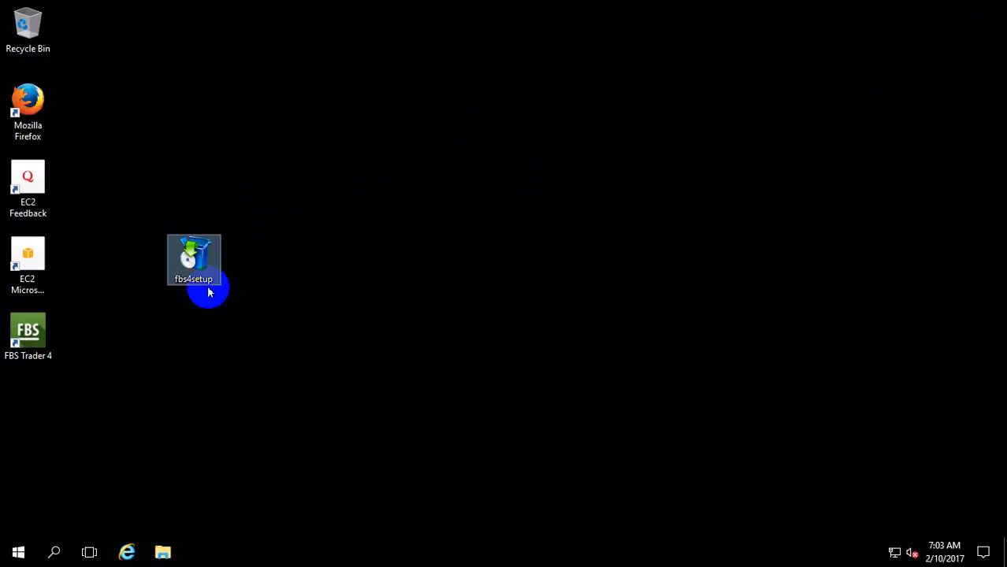
click(162, 312)
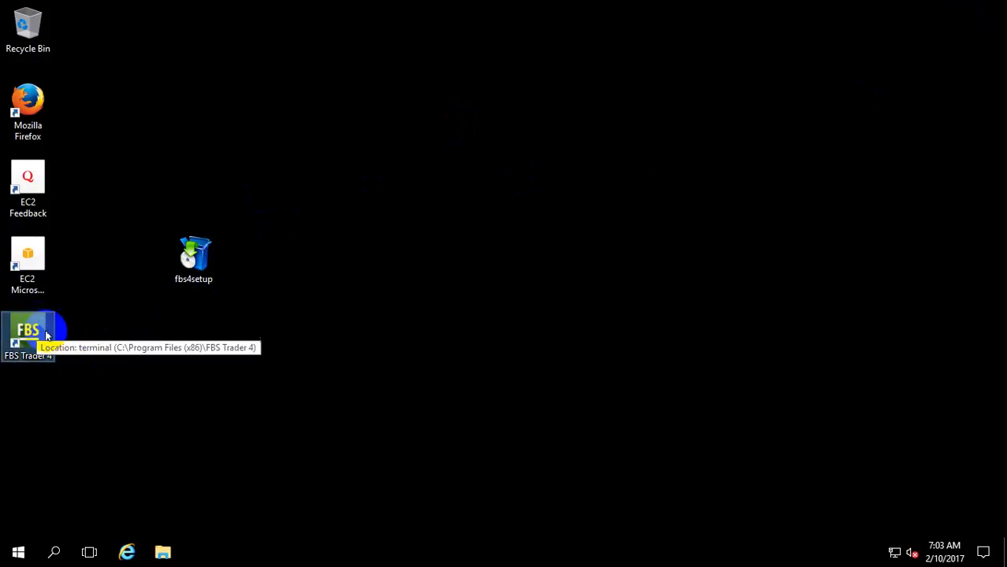
double_click(31, 331)
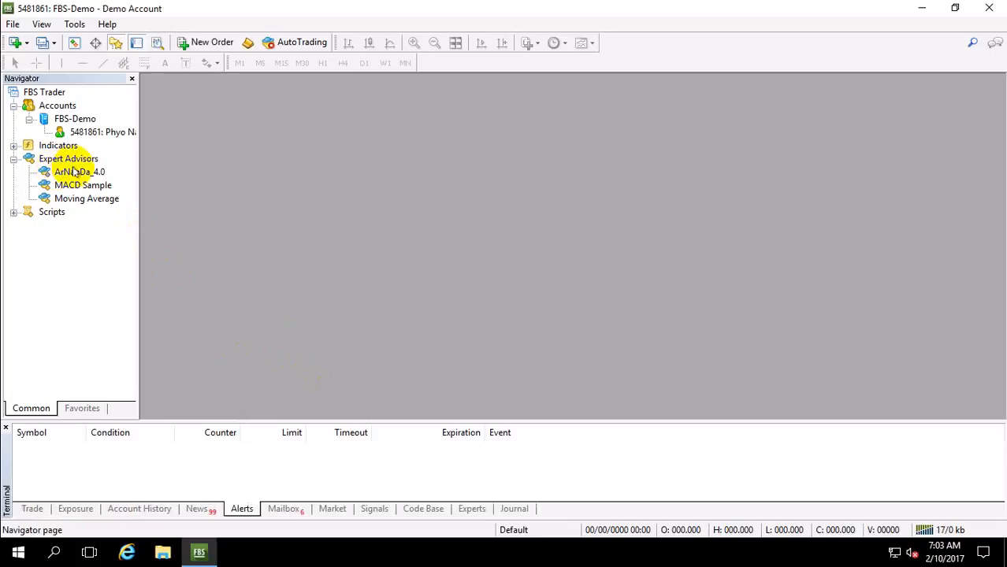
Show the account's open trades in the Terminal, enlarge the Terminal pane and review the orders down to the balance line
click(34, 509)
click(31, 508)
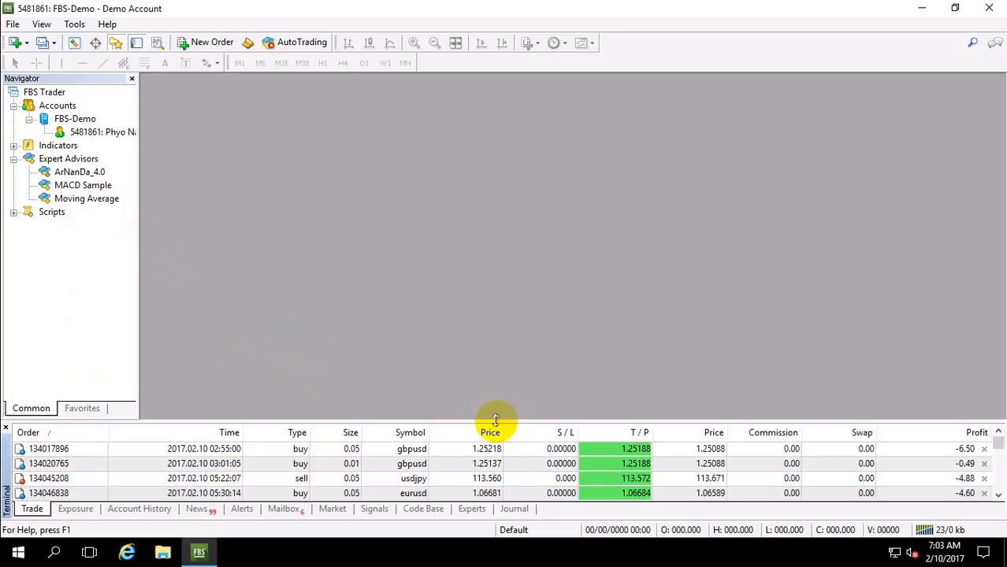
mouse_move(495, 420)
mouse_down()
mouse_move(493, 373)
mouse_move(474, 367)
mouse_move(543, 386)
mouse_up()
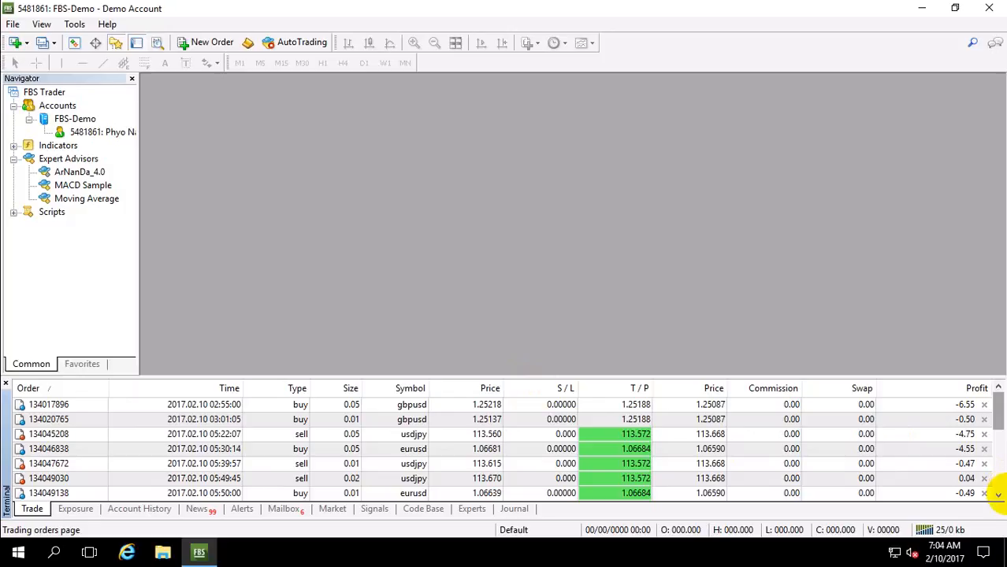
scroll(995, 492, down, 2)
scroll(998, 495, down, 5)
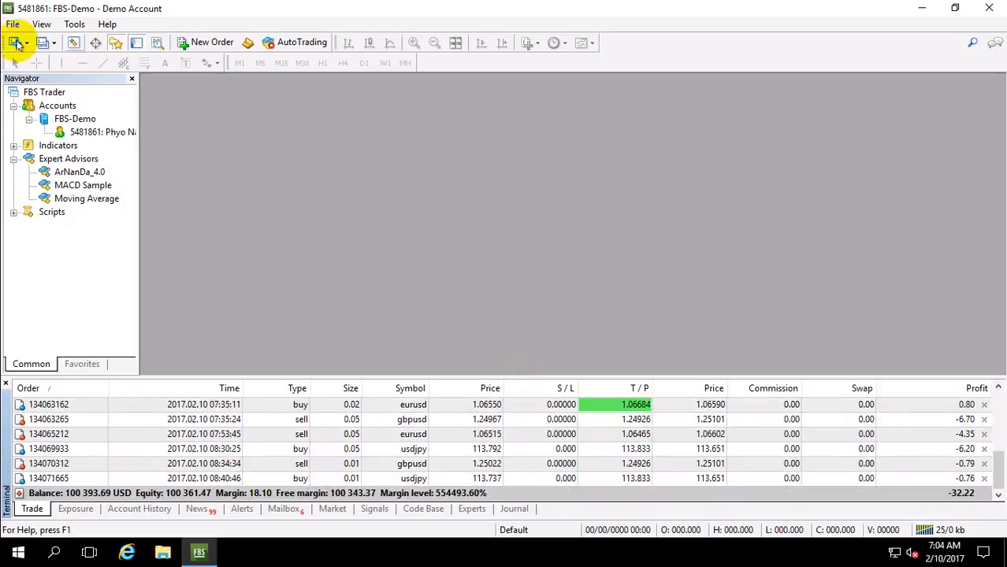
click(18, 44)
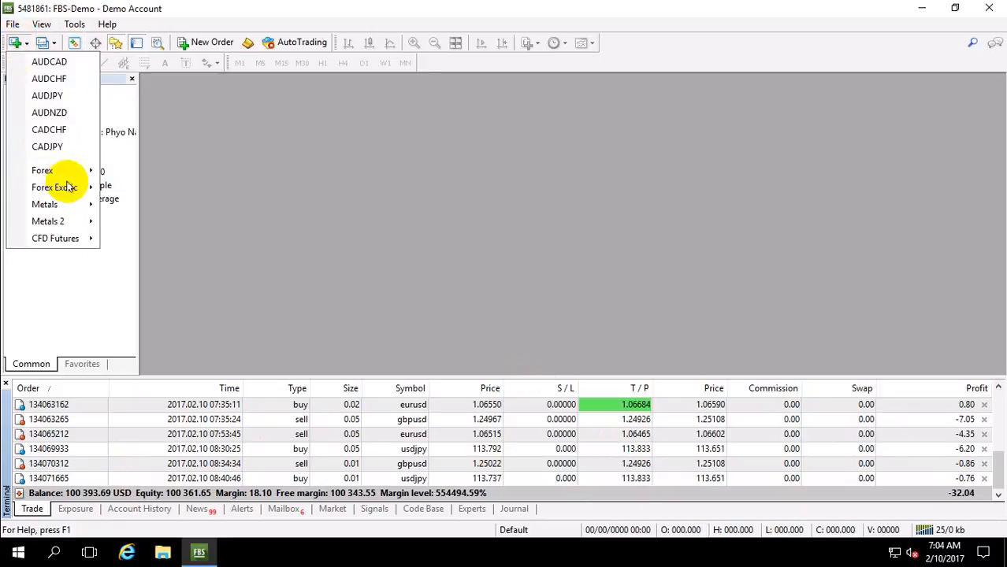
mouse_move(73, 191)
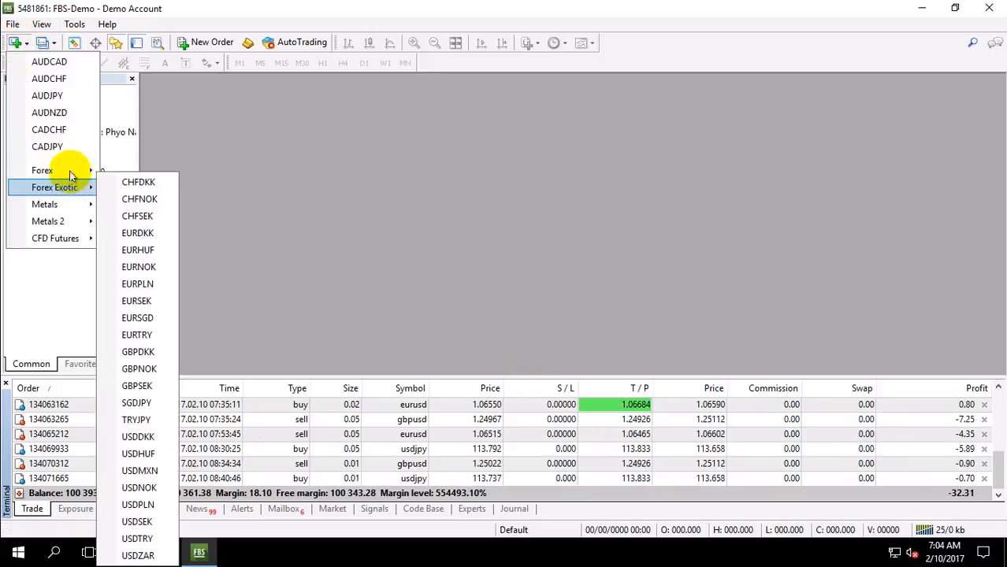
mouse_move(72, 172)
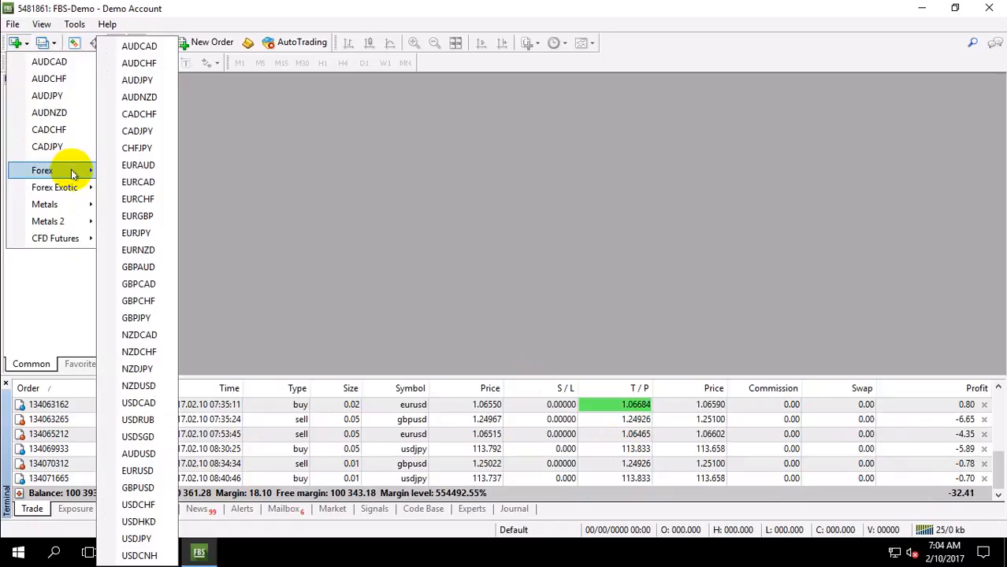
click(134, 167)
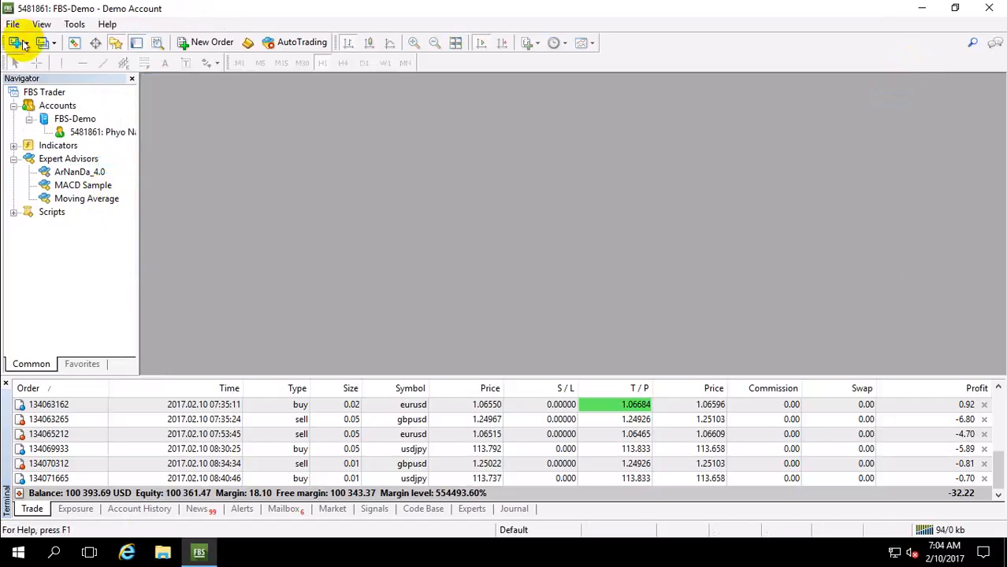
Open a new EURUSD chart from the Forex symbols and set its timeframe to M1
click(15, 44)
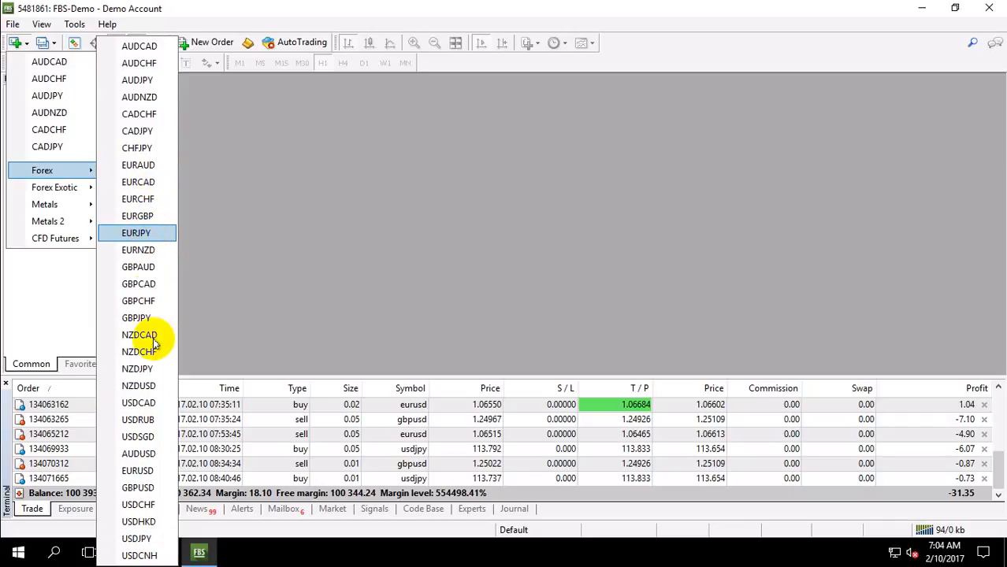
click(138, 471)
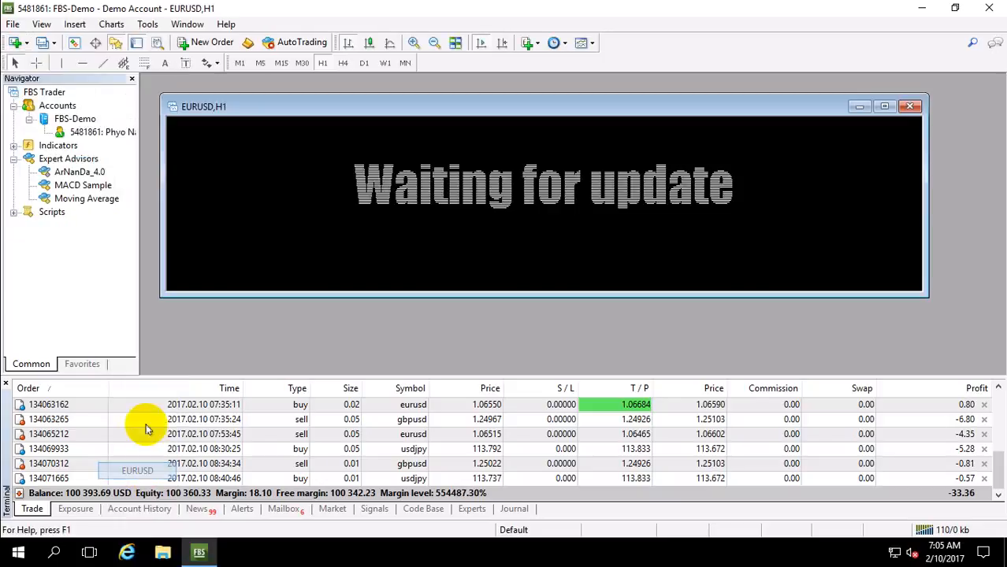
click(240, 63)
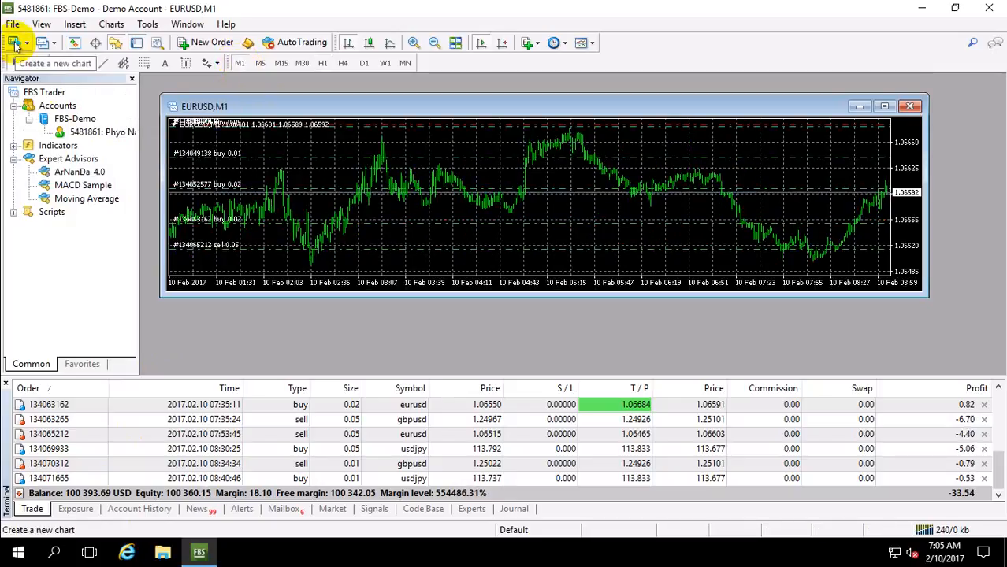
Open a new USDJPY chart from the Forex symbols and set its timeframe to M1
click(15, 43)
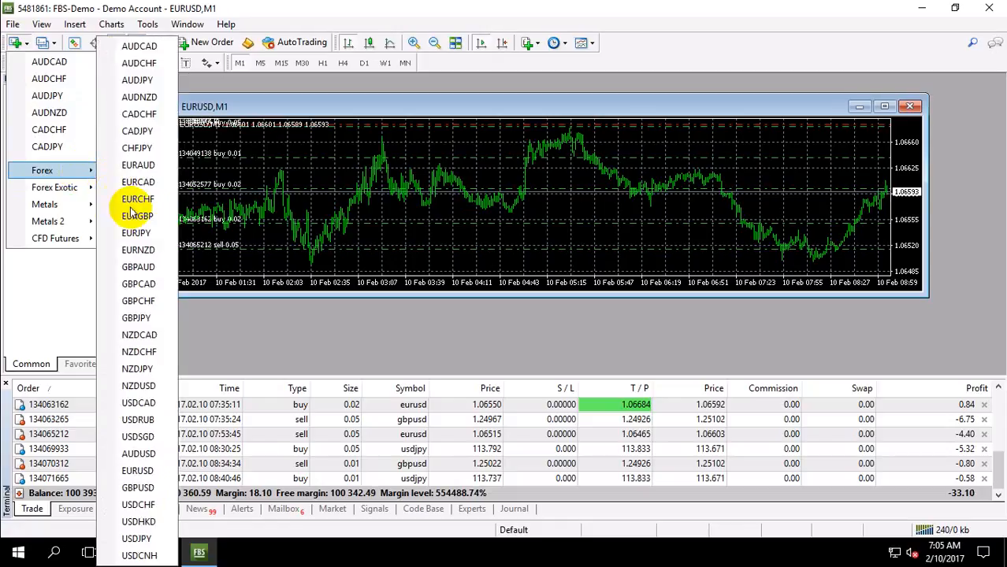
click(136, 539)
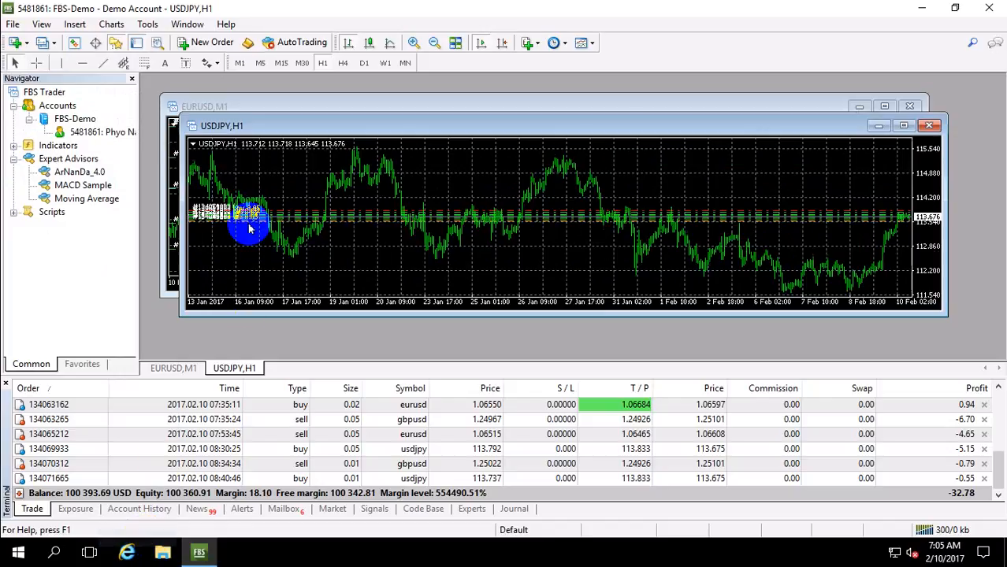
click(240, 63)
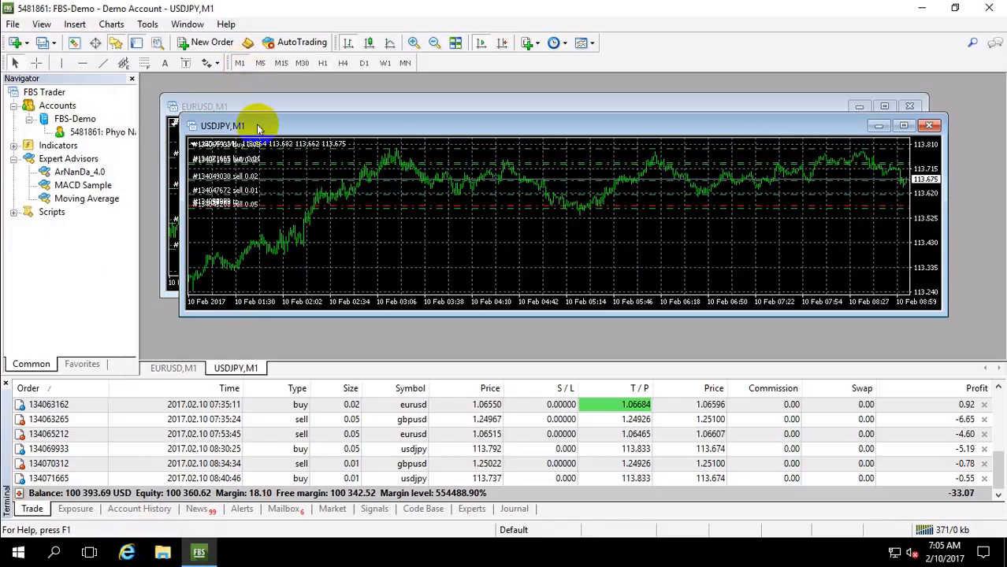
Open a new GBPUSD chart with the M1 timeframe and tile all three chart windows without overlap
click(19, 44)
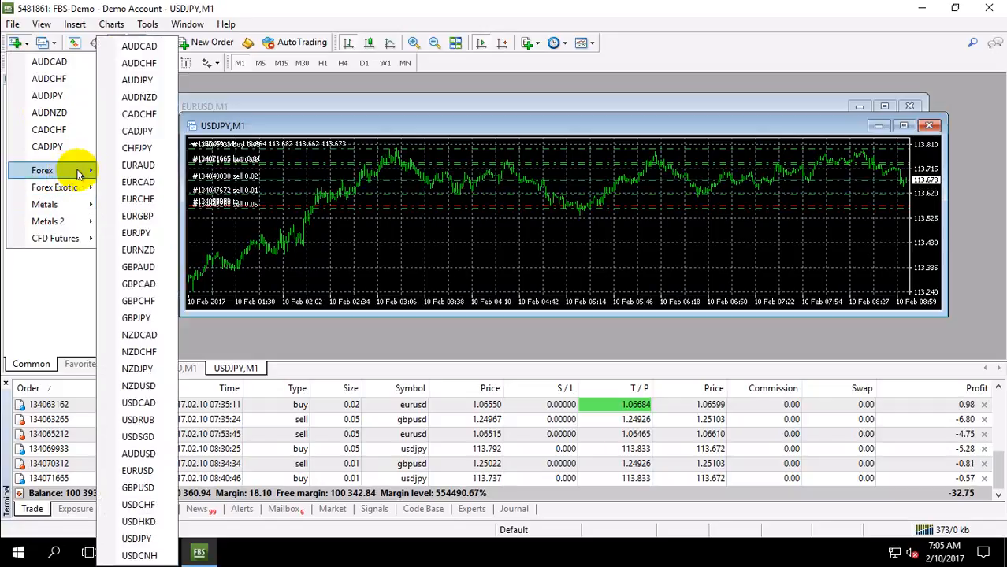
click(143, 491)
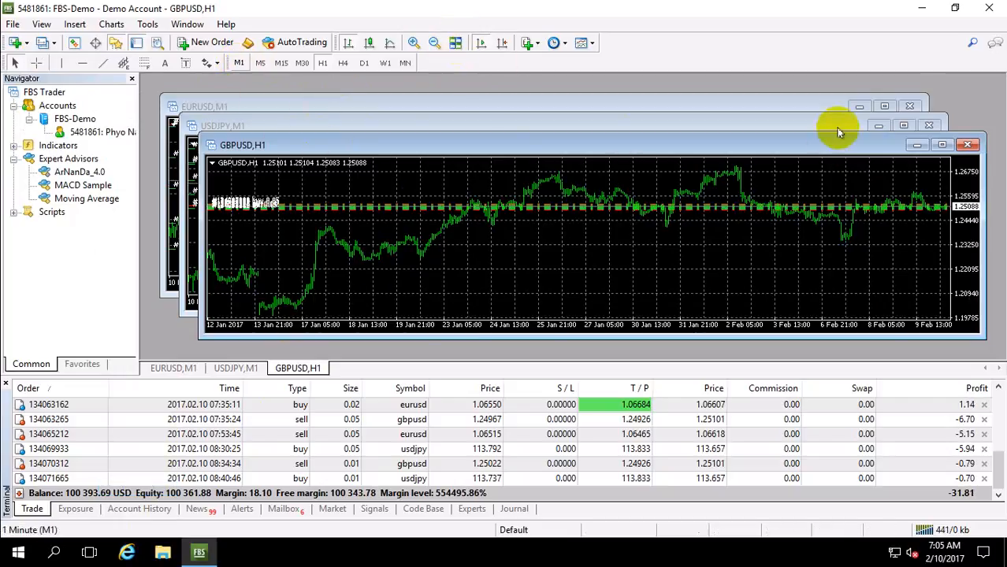
click(390, 111)
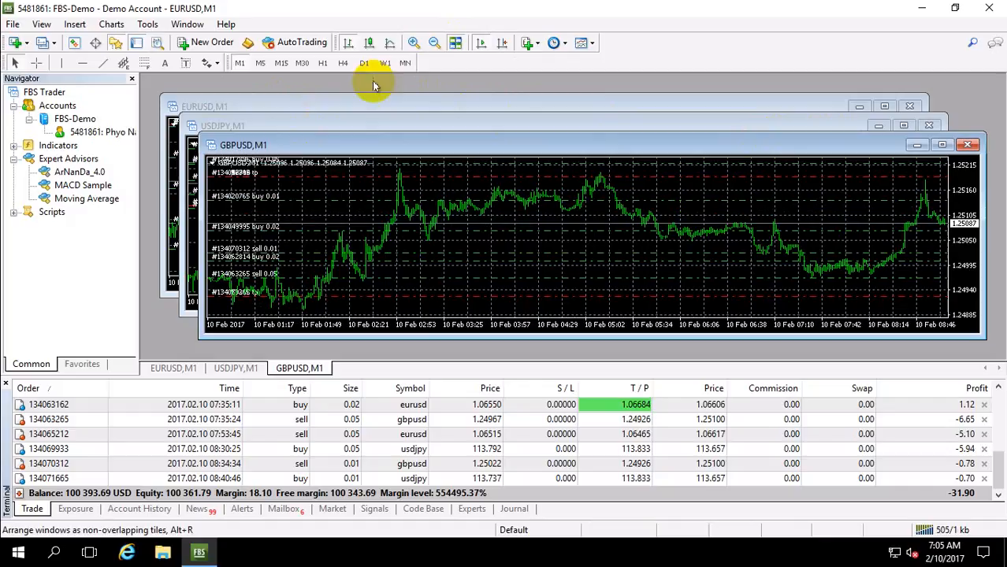
click(455, 42)
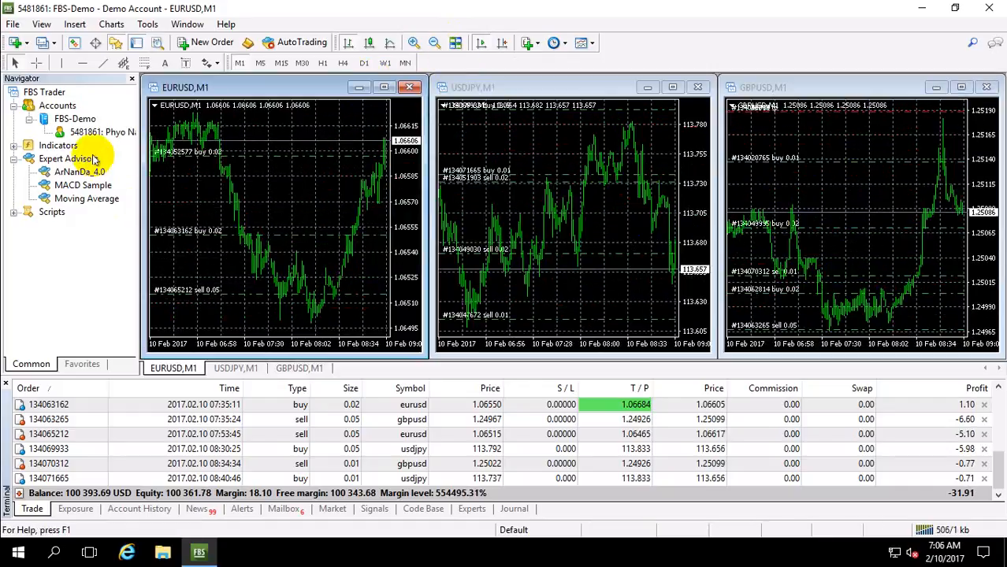
Add the ArNanDa_4.0 expert to the EURUSD chart and allow live trading, DLL imports and modification of Signals settings
drag(85, 174, 260, 159)
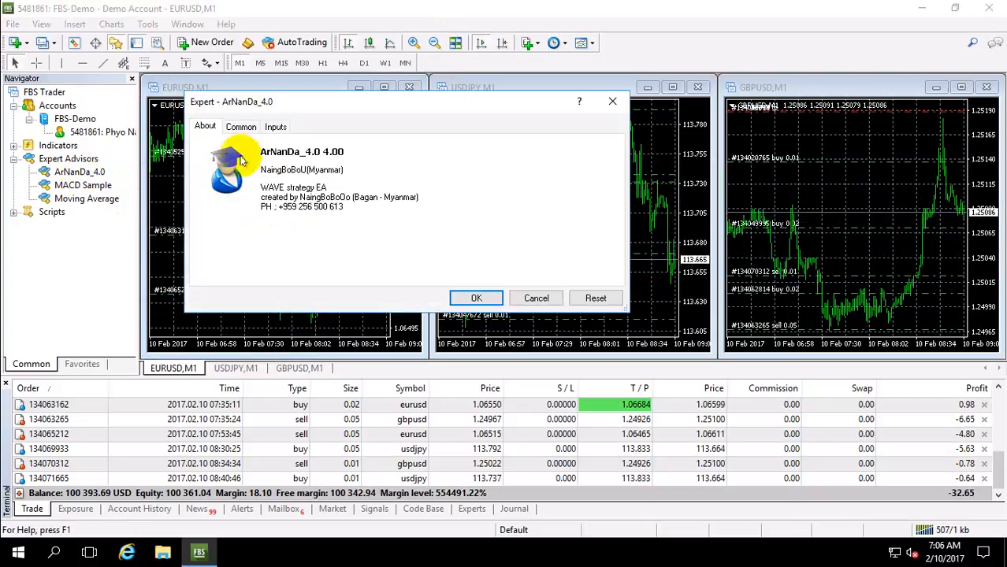
click(242, 129)
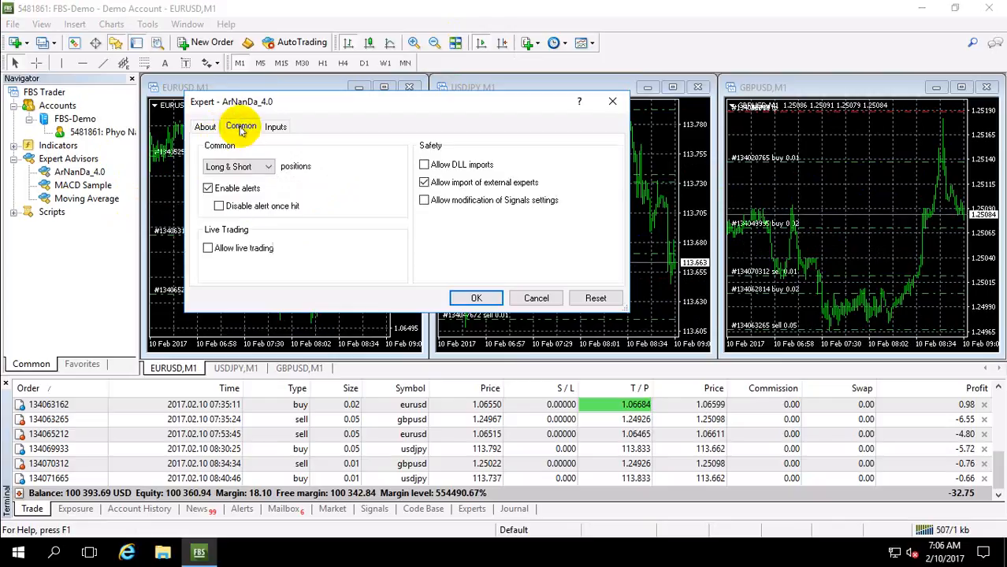
click(216, 250)
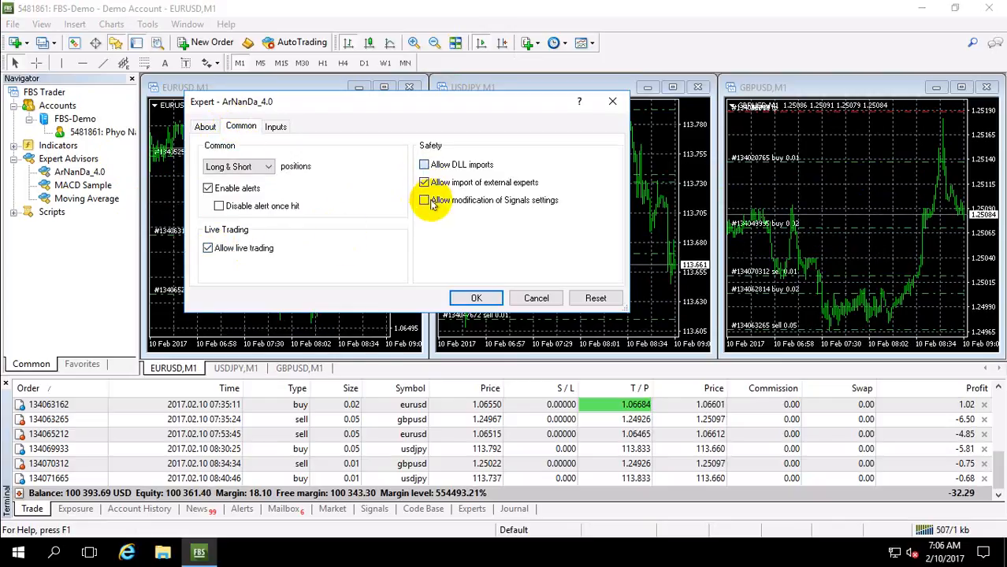
click(425, 202)
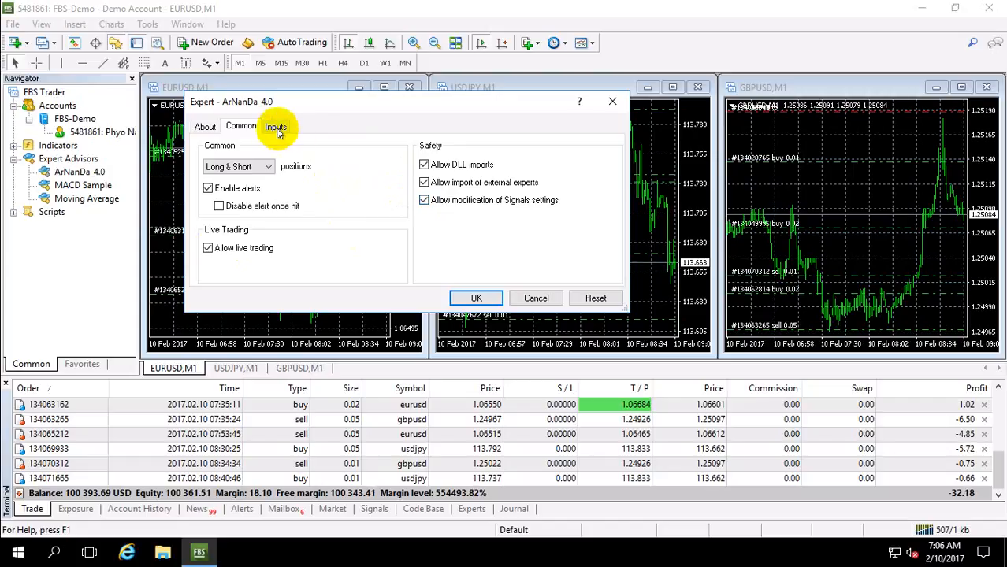
Review the expert's input variables down to All Close and apply ArNanDa_4.0 to the EURUSD chart
click(276, 128)
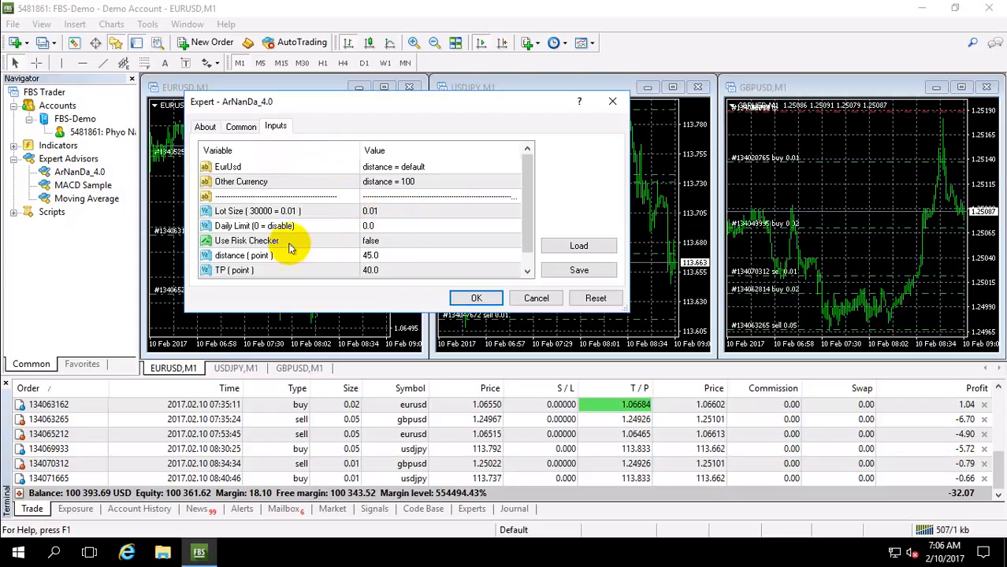
click(530, 244)
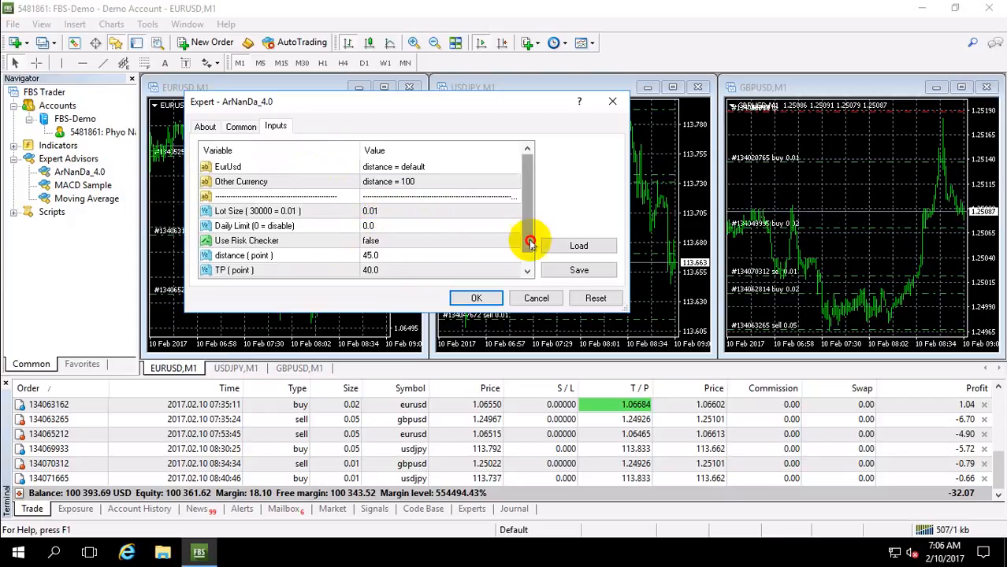
drag(531, 244, 528, 278)
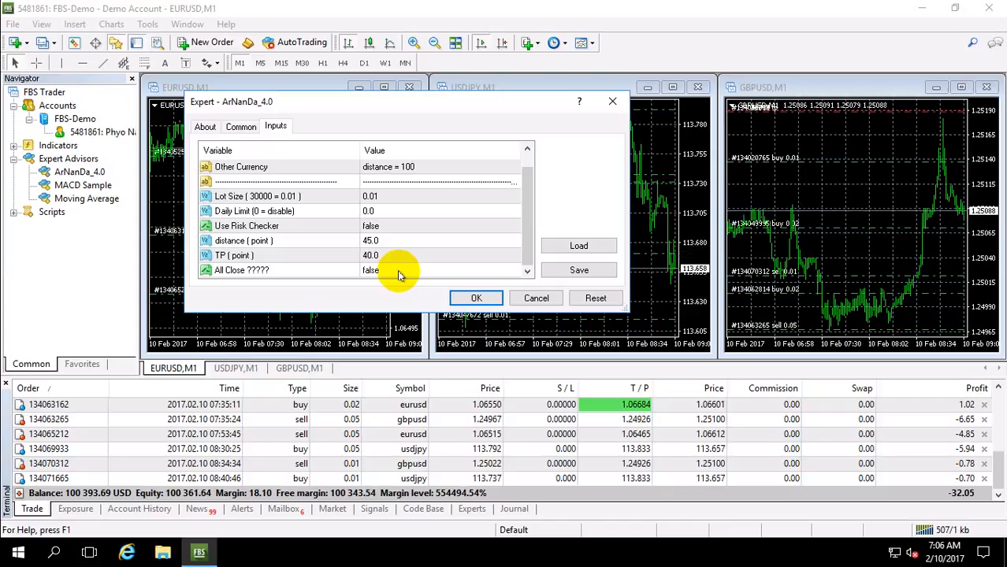
click(476, 298)
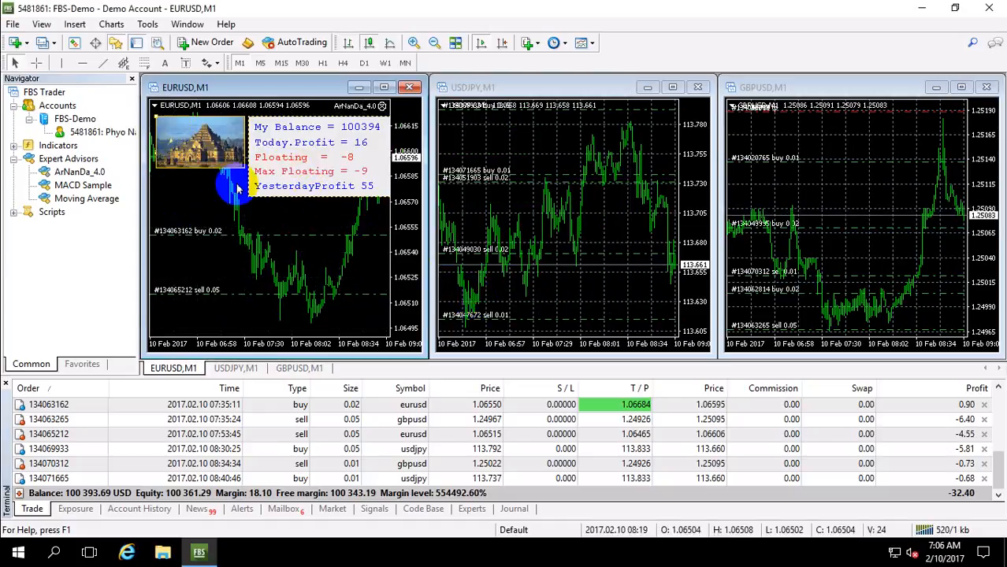
Add the ArNanDa_4.0 expert to the USDJPY chart, allowing live trading, DLL imports and modification of Signals settings
click(617, 136)
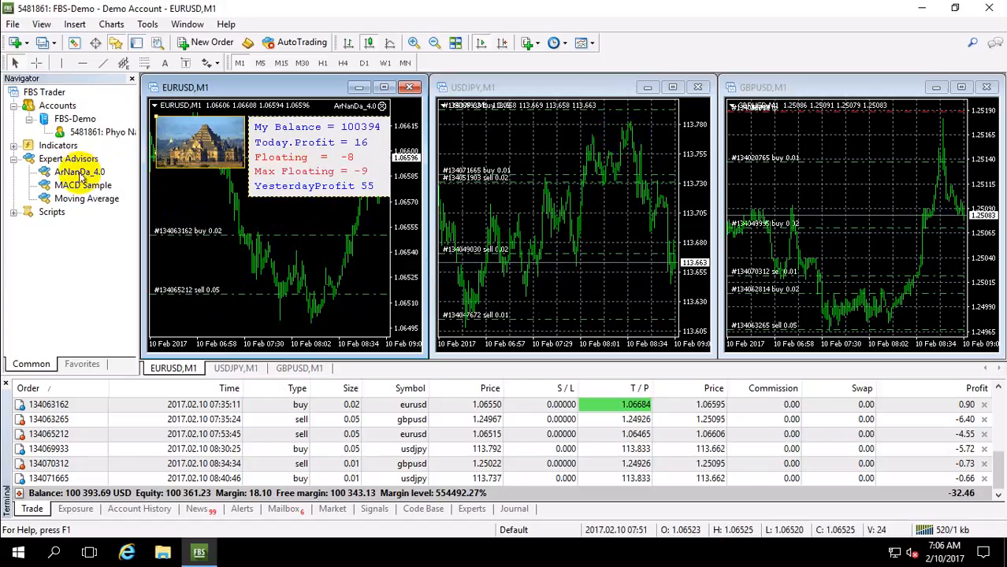
drag(80, 173, 492, 177)
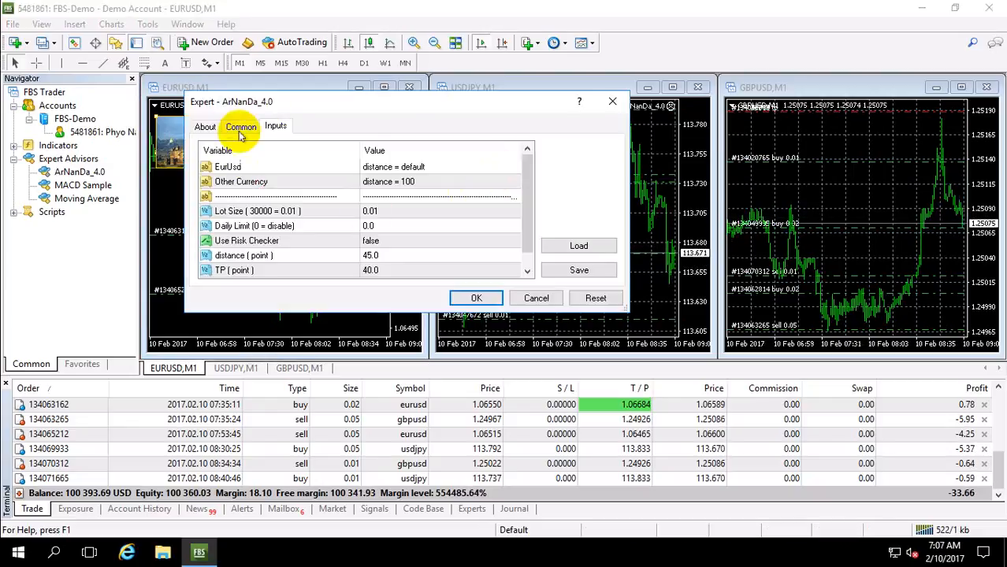
click(238, 129)
click(241, 126)
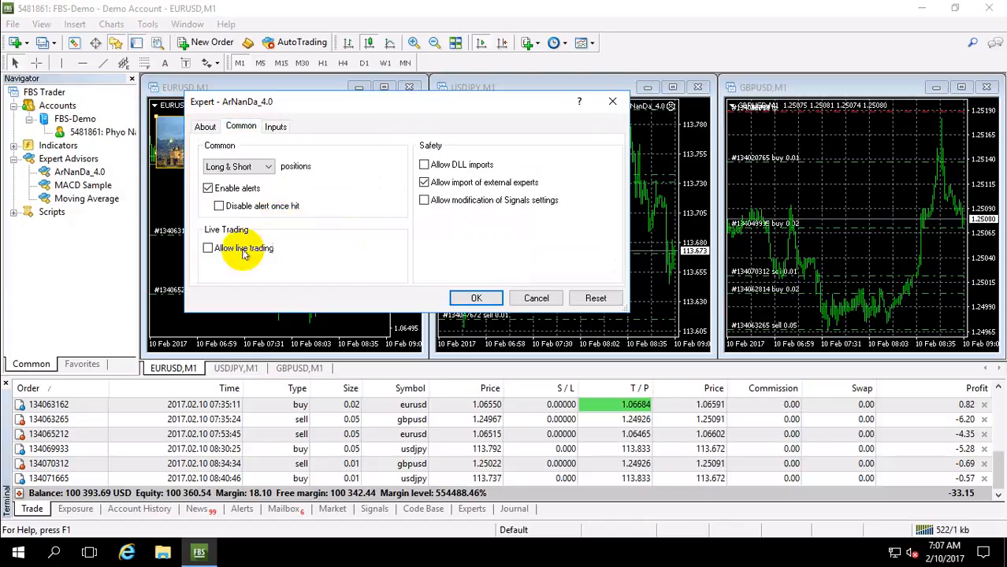
click(209, 248)
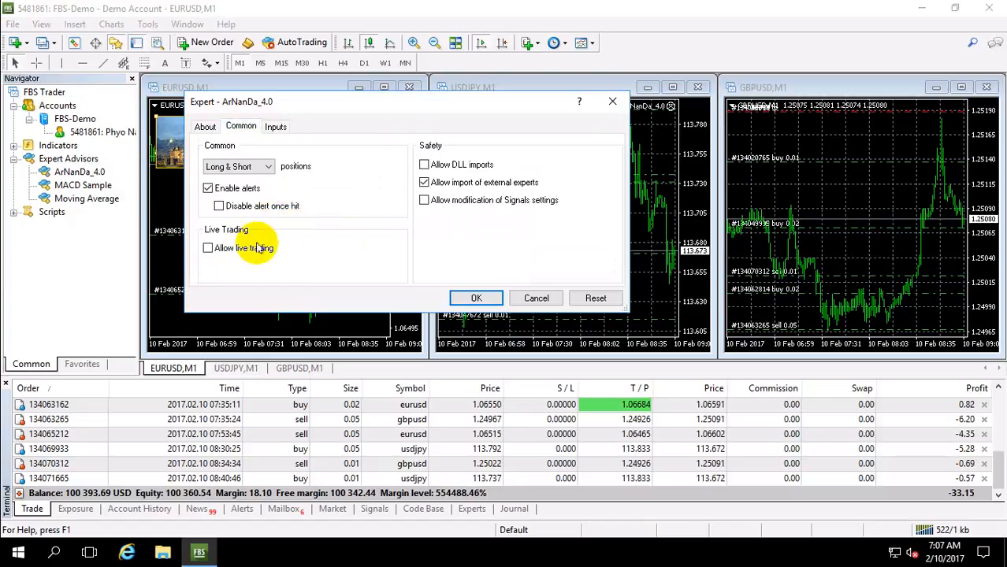
click(425, 165)
click(424, 202)
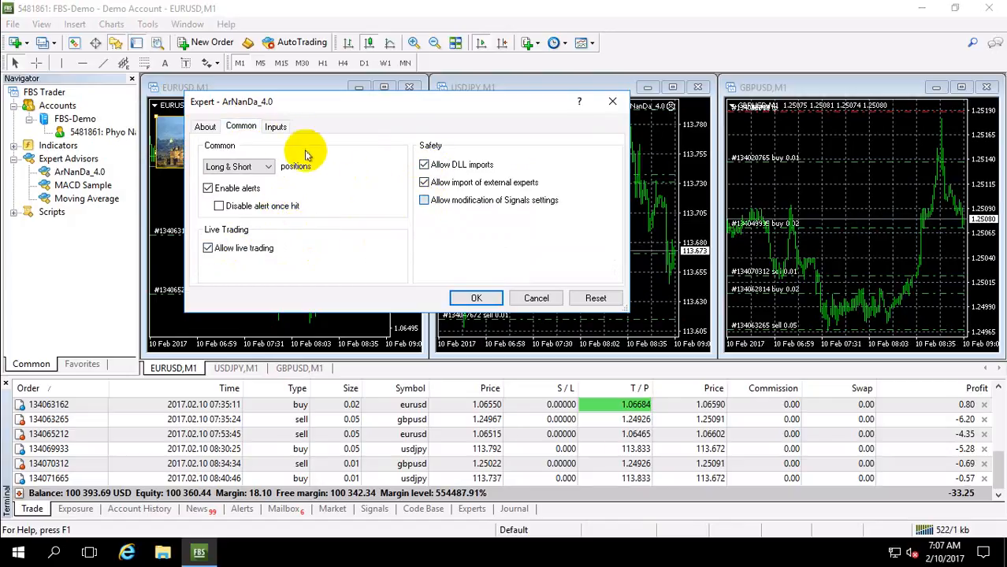
Accept the 0.01 lot size in the expert's inputs, apply ArNanDa_4.0 to USDJPY and make that chart active
click(275, 130)
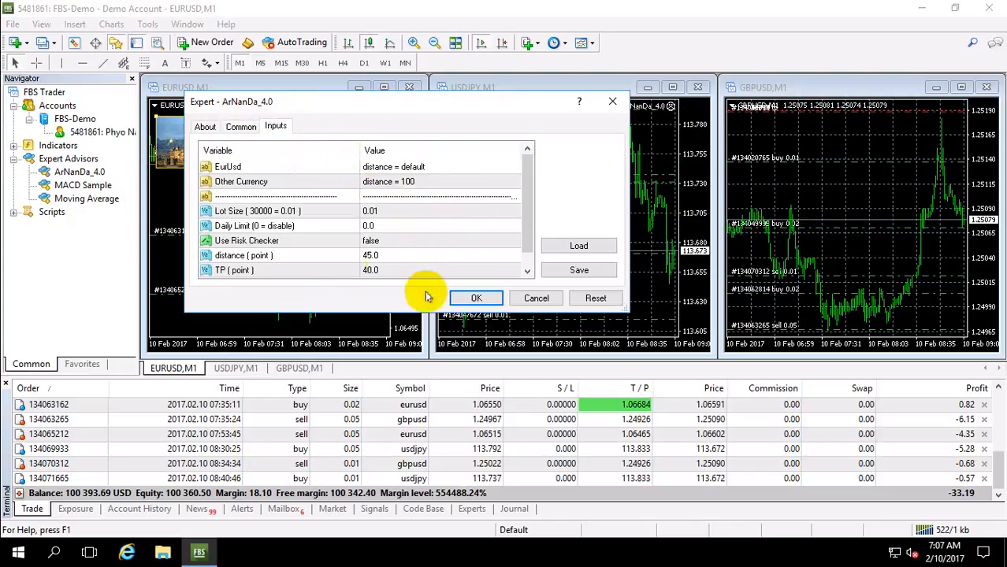
click(386, 214)
click(387, 211)
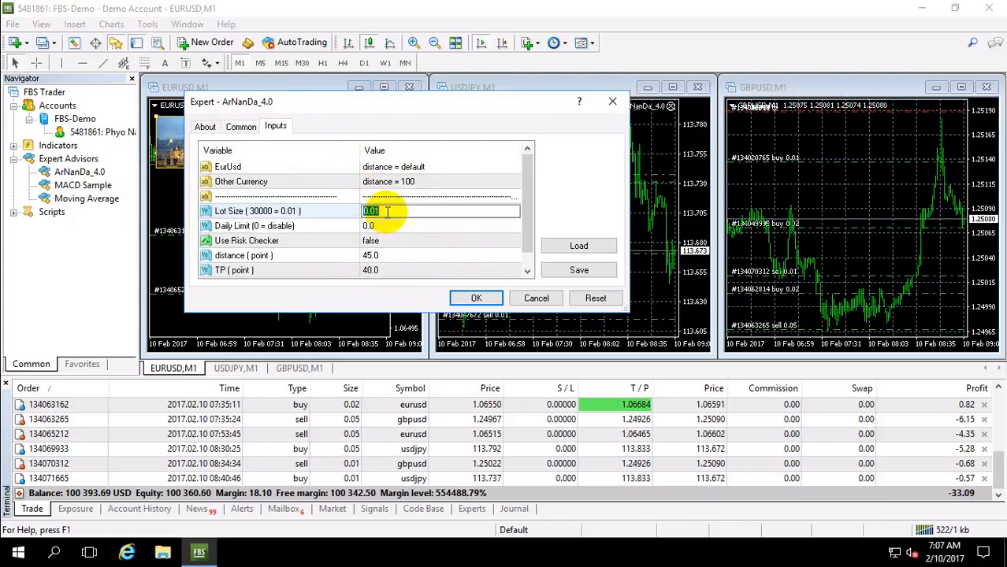
click(478, 299)
click(479, 300)
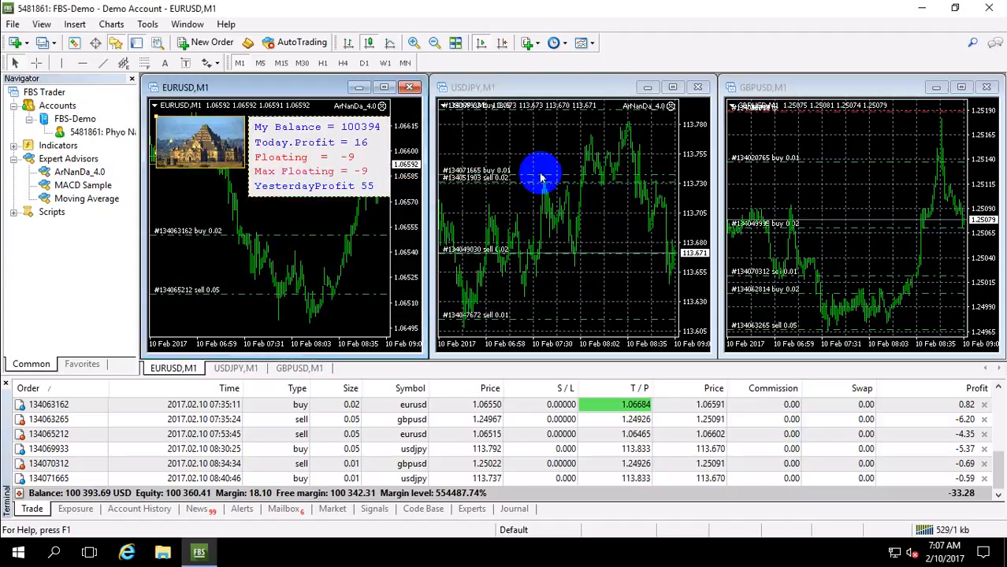
click(546, 186)
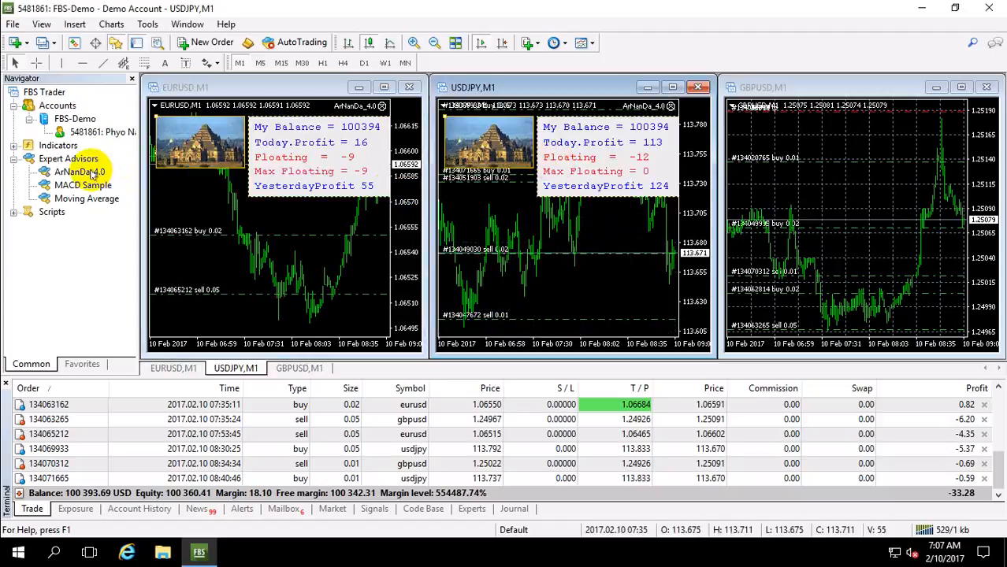
Add the ArNanDa_4.0 expert to the GBPUSD chart and allow live trading, DLL imports and modification of Signals settings
drag(93, 173, 800, 183)
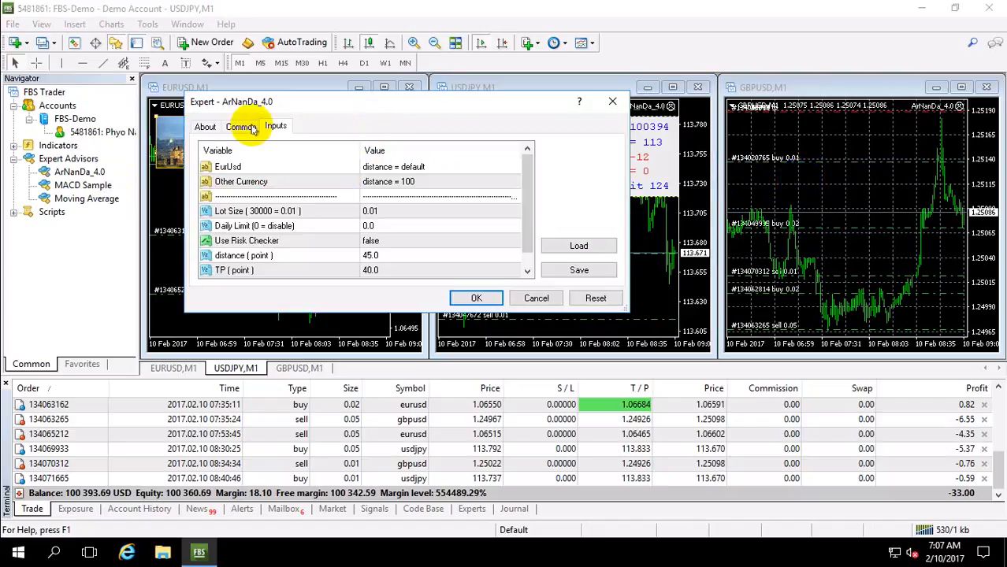
click(250, 128)
click(210, 248)
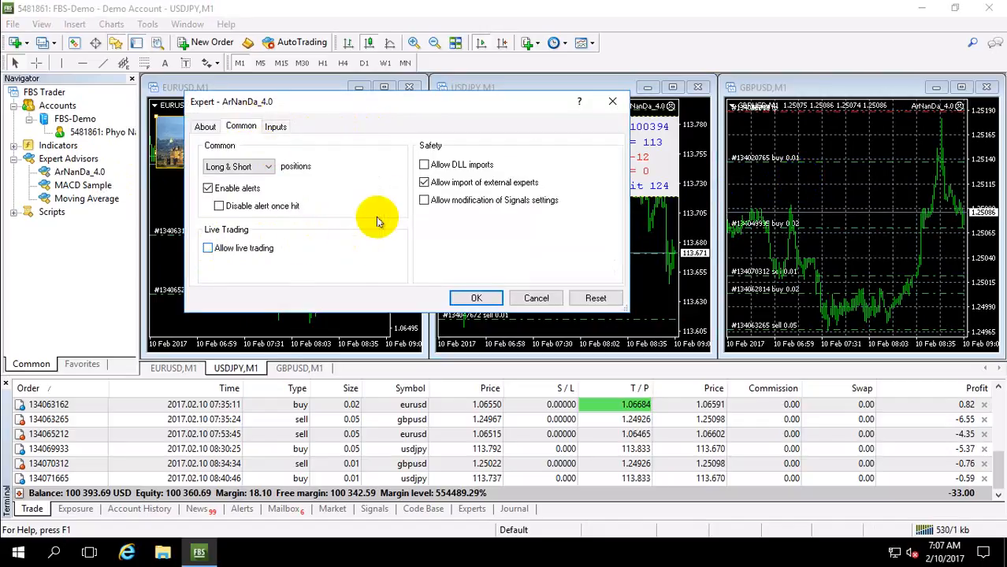
click(426, 165)
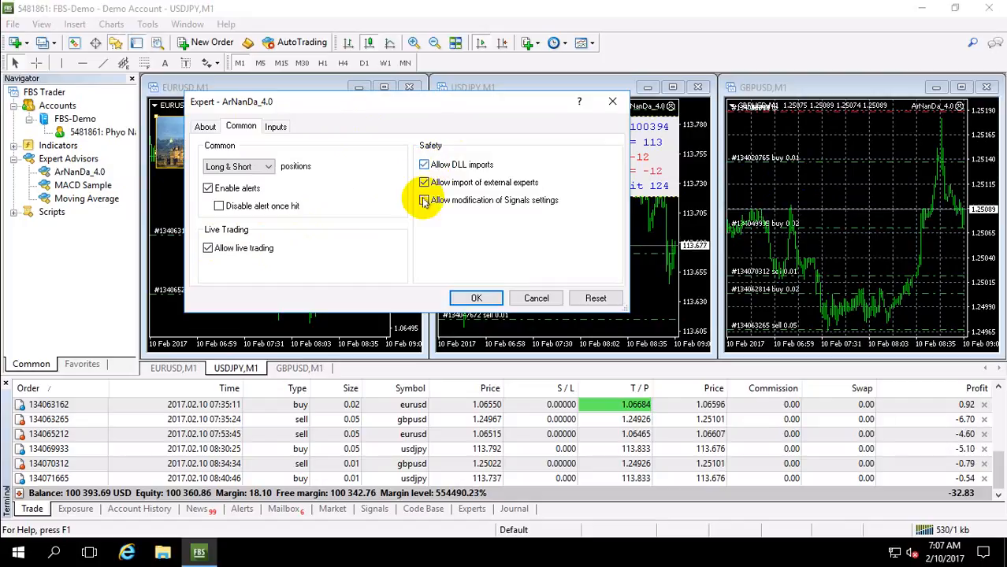
click(424, 201)
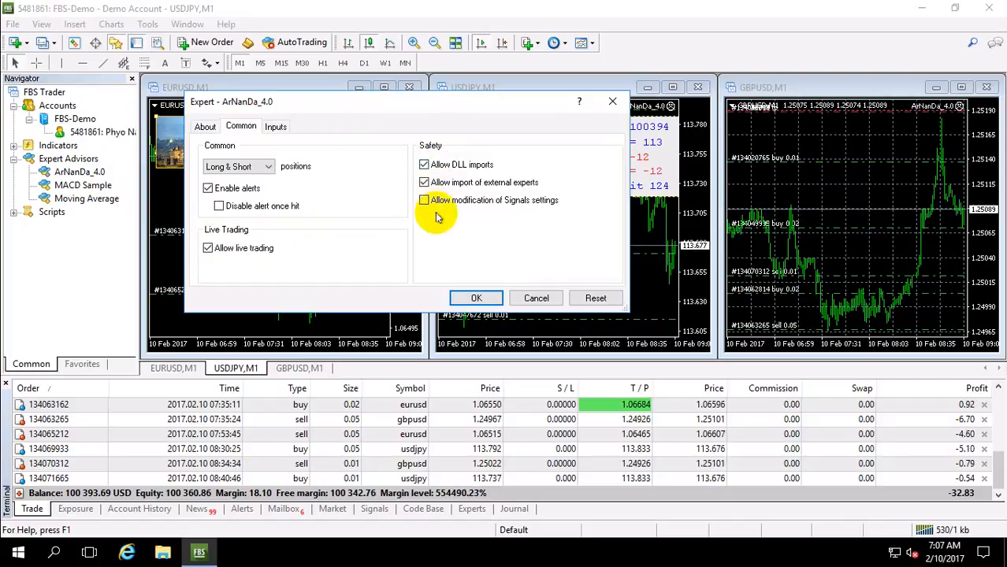
click(424, 202)
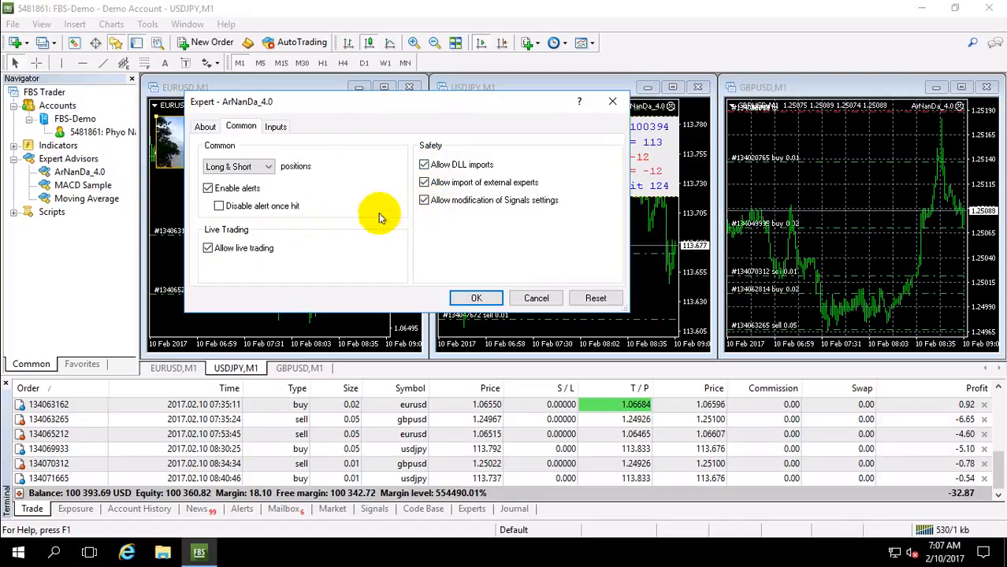
Set Use Risk Checker to true in the expert's inputs and apply ArNanDa_4.0 to the GBPUSD chart
click(283, 129)
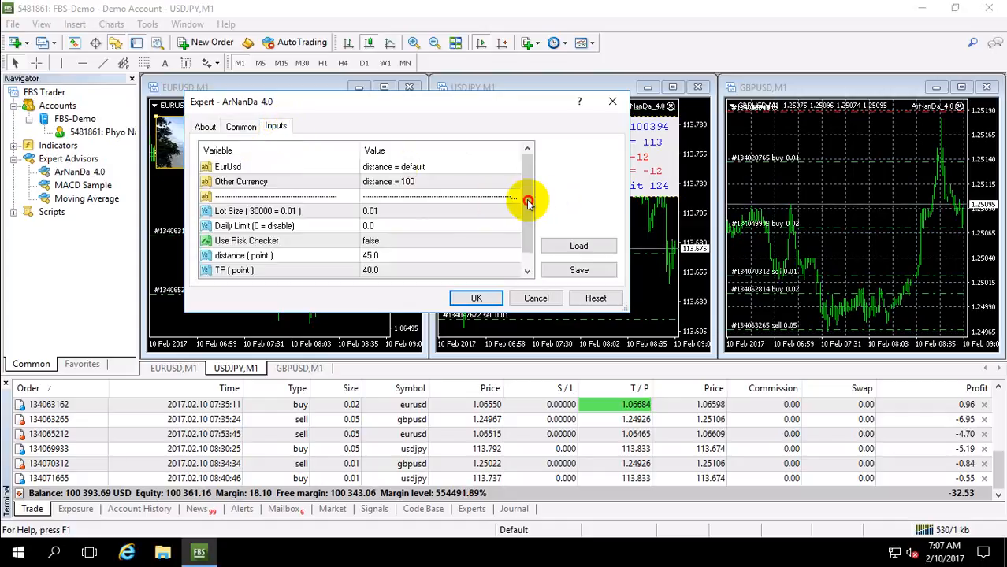
click(525, 271)
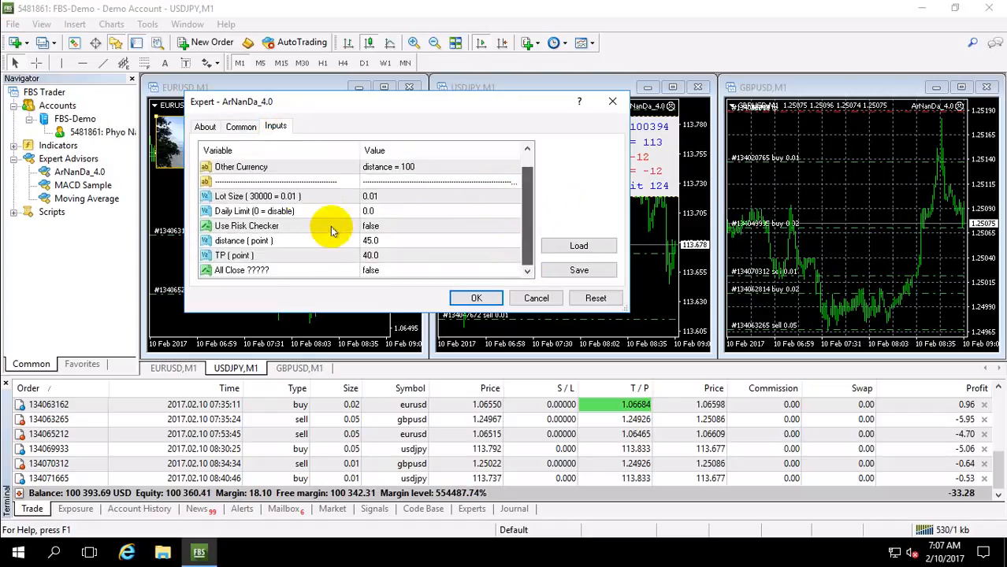
double_click(386, 228)
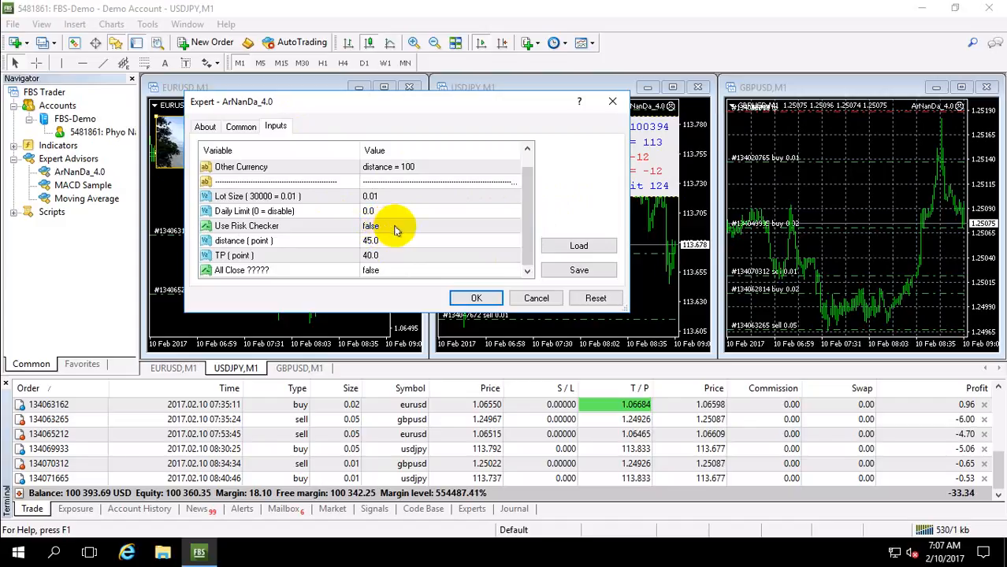
click(498, 232)
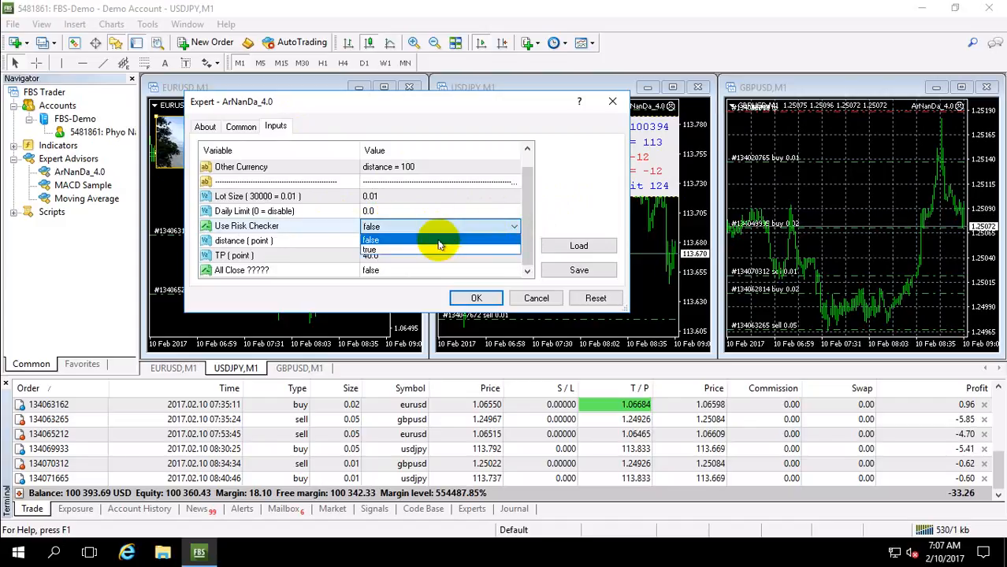
click(391, 252)
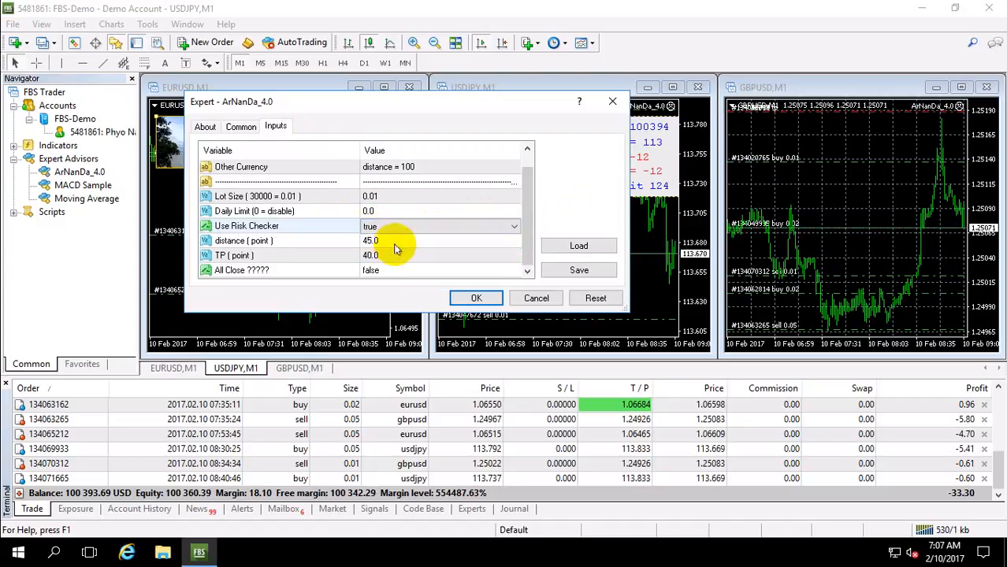
drag(526, 226, 517, 252)
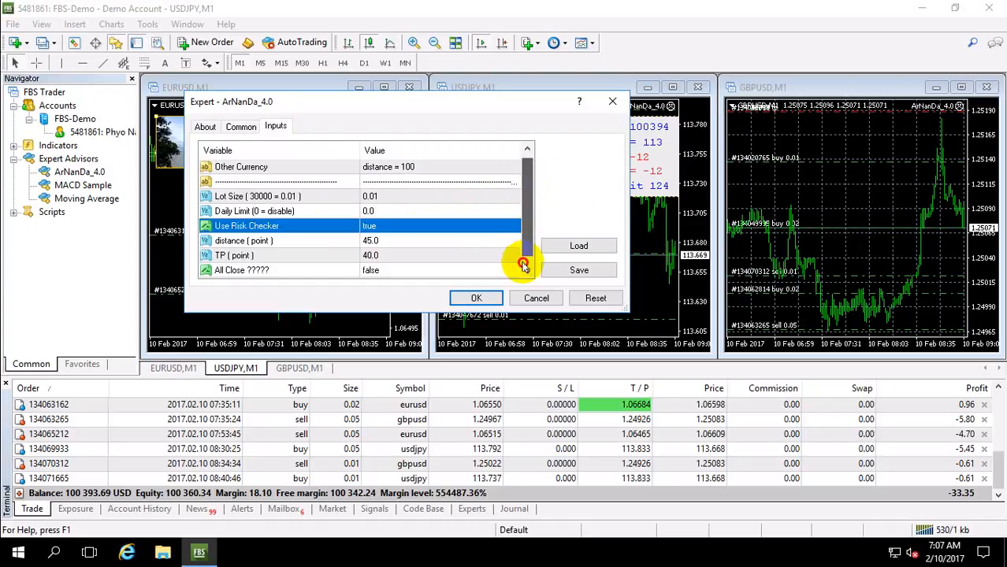
click(475, 300)
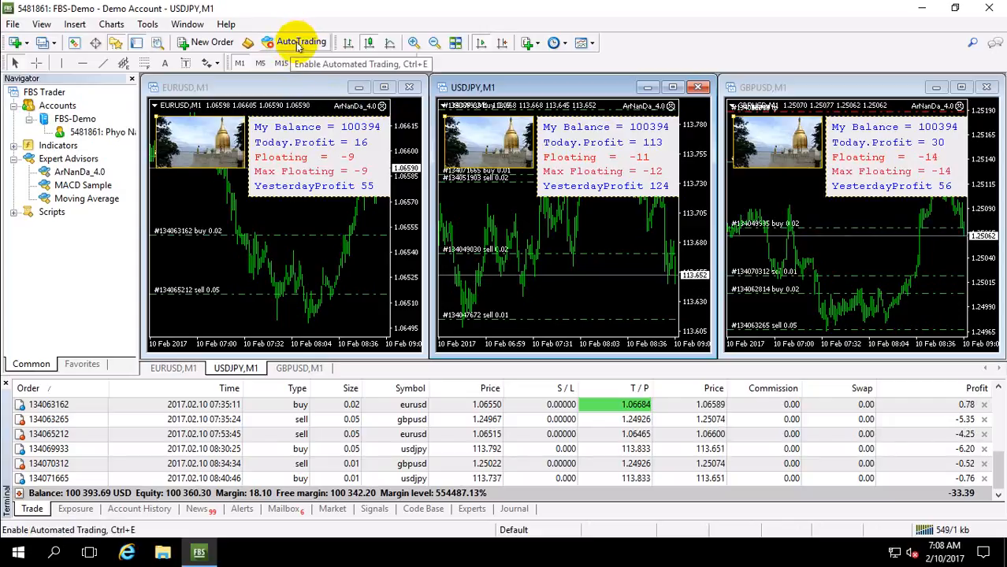
Enable automated trading for the experts on the charts and minimize the trading terminal
click(300, 44)
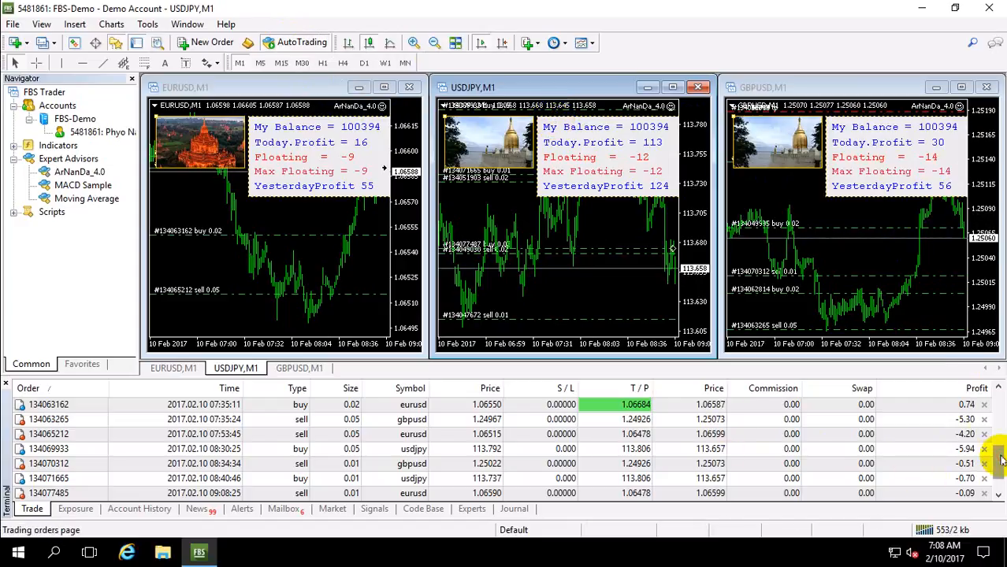
drag(999, 456, 1000, 482)
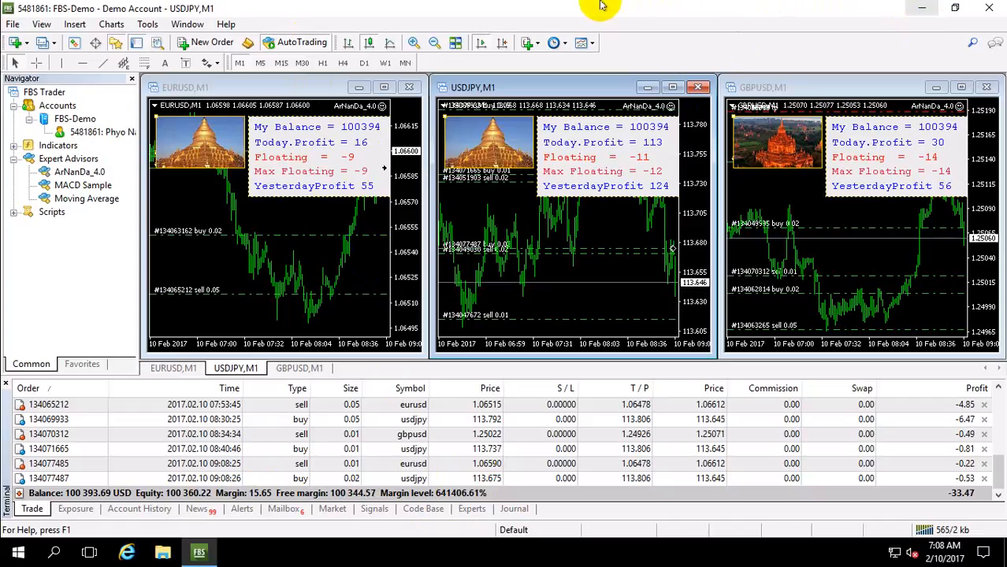
mouse_move(605, 4)
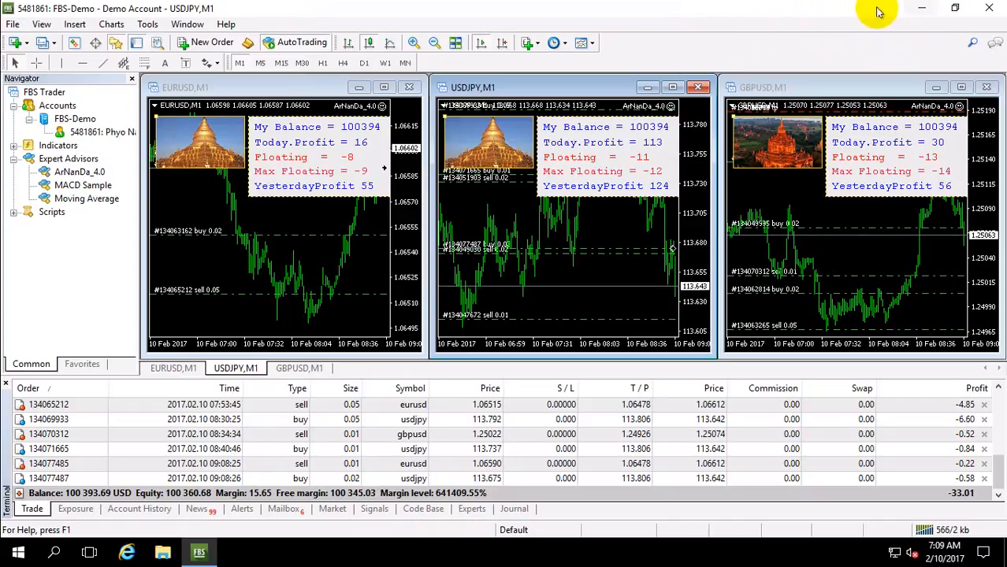
click(919, 12)
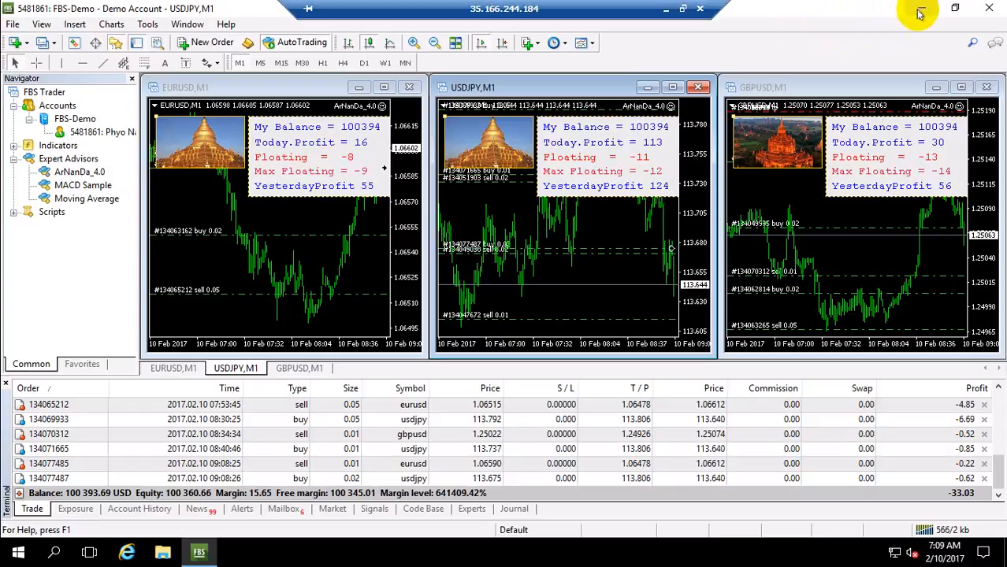
click(919, 12)
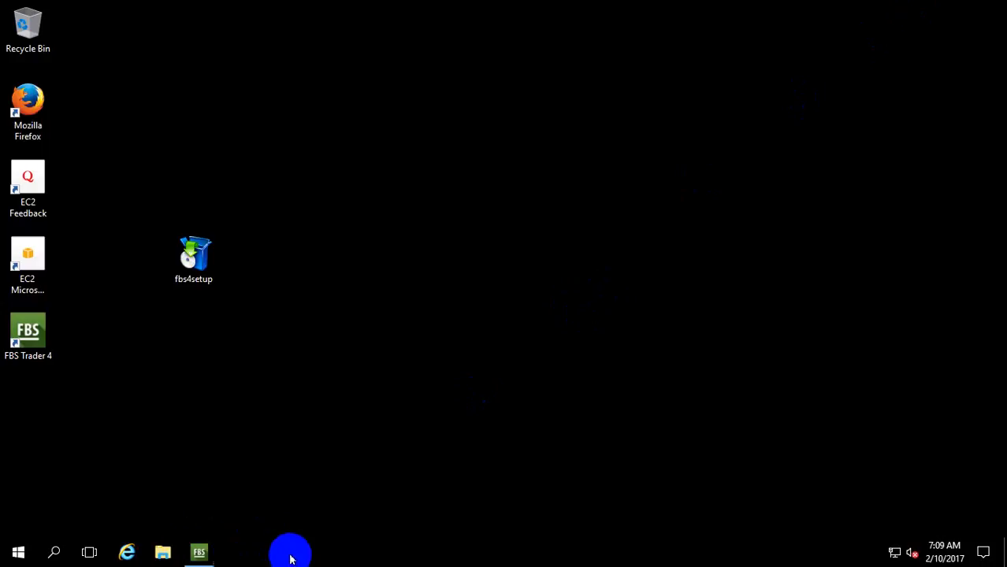
Turn automatic hiding of the taskbar in desktop mode on and back off, and close the taskbar settings
right_click(291, 557)
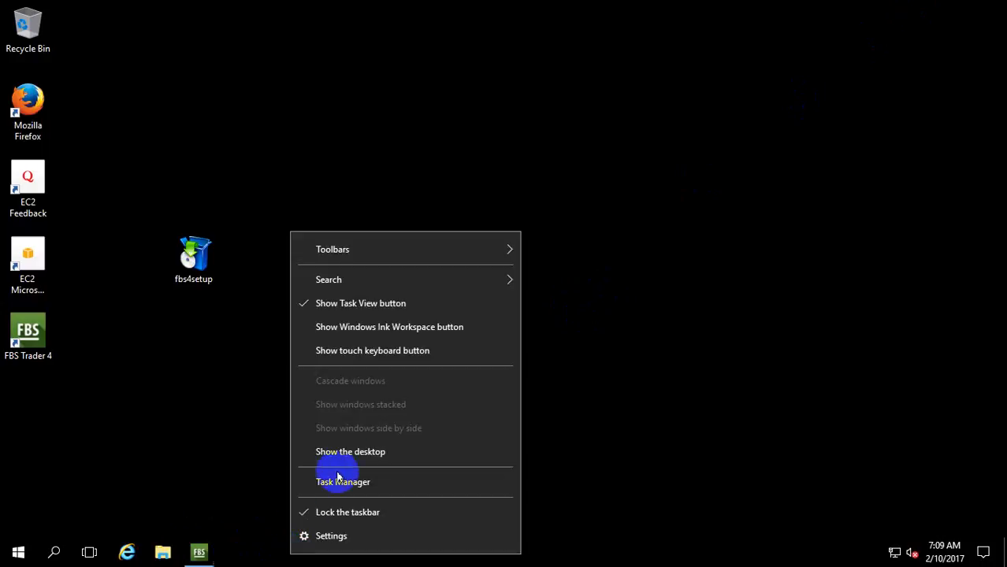
click(331, 536)
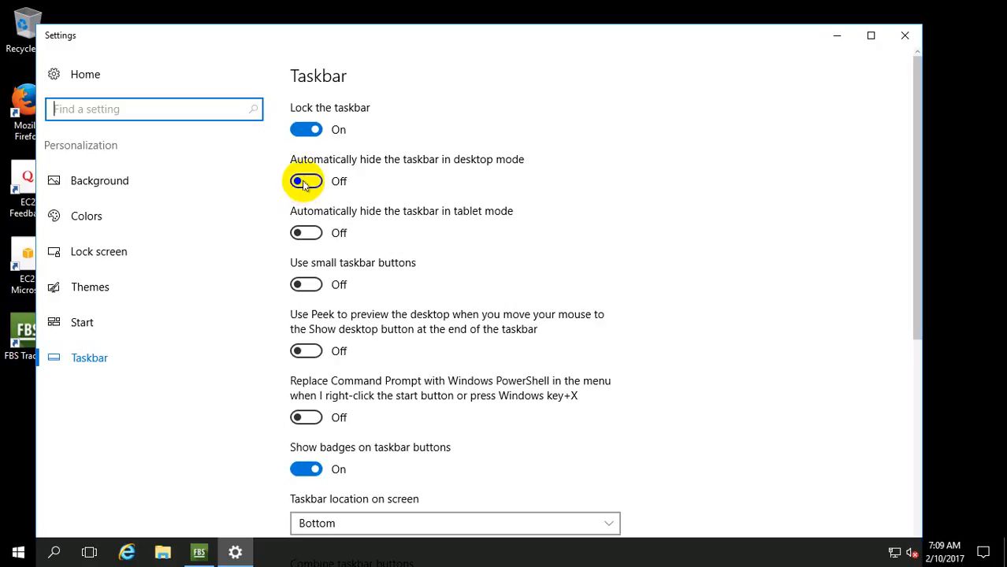
click(300, 183)
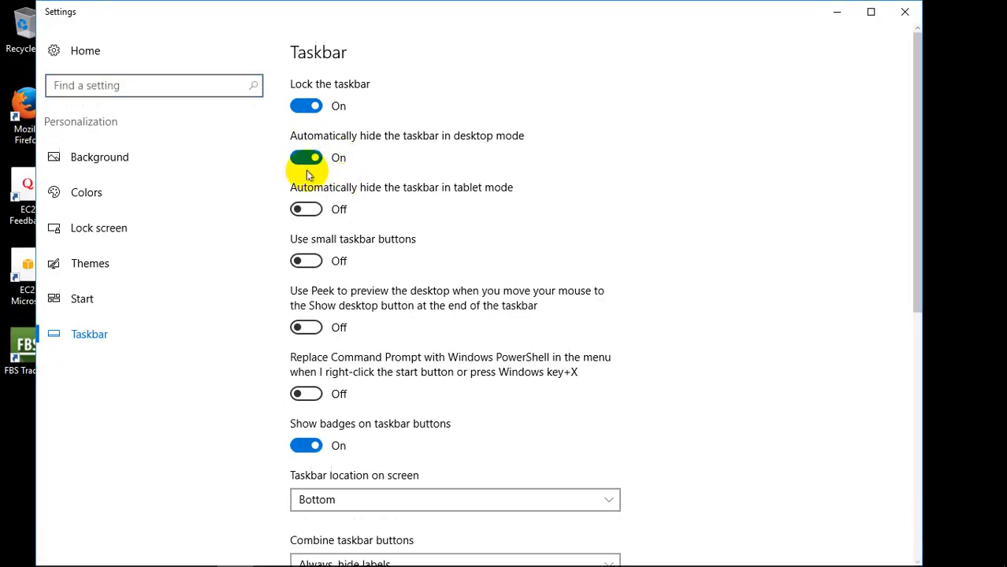
click(311, 158)
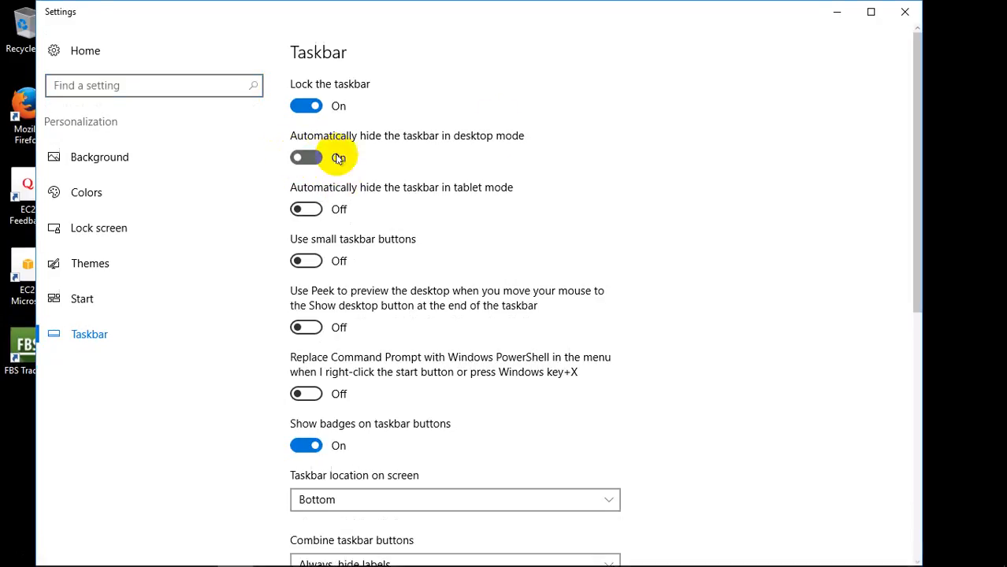
click(901, 18)
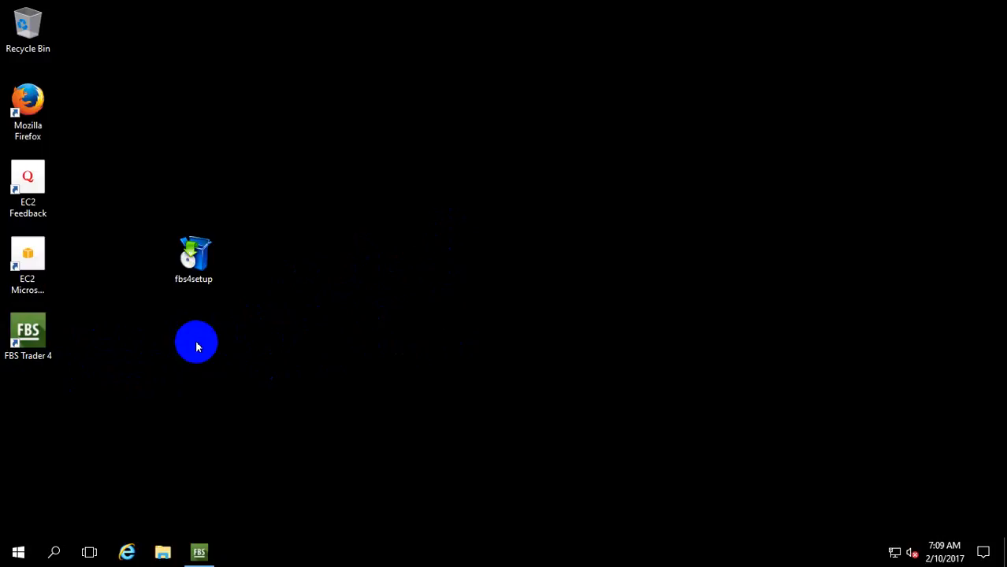
Rename the FBS Trader 4 desktop shortcut as "FBS Trader 4 - Demo"
click(38, 338)
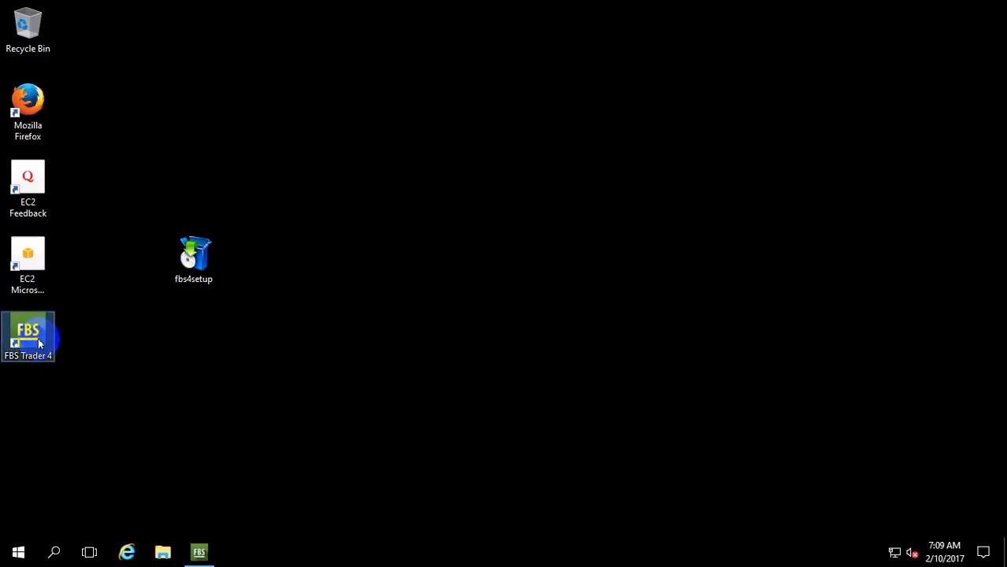
key(F2)
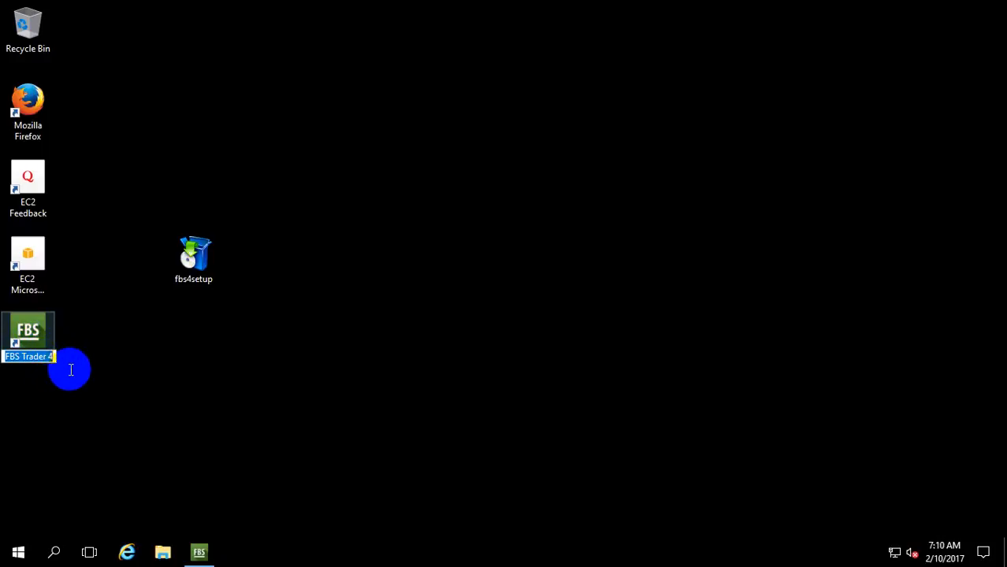
key(End)
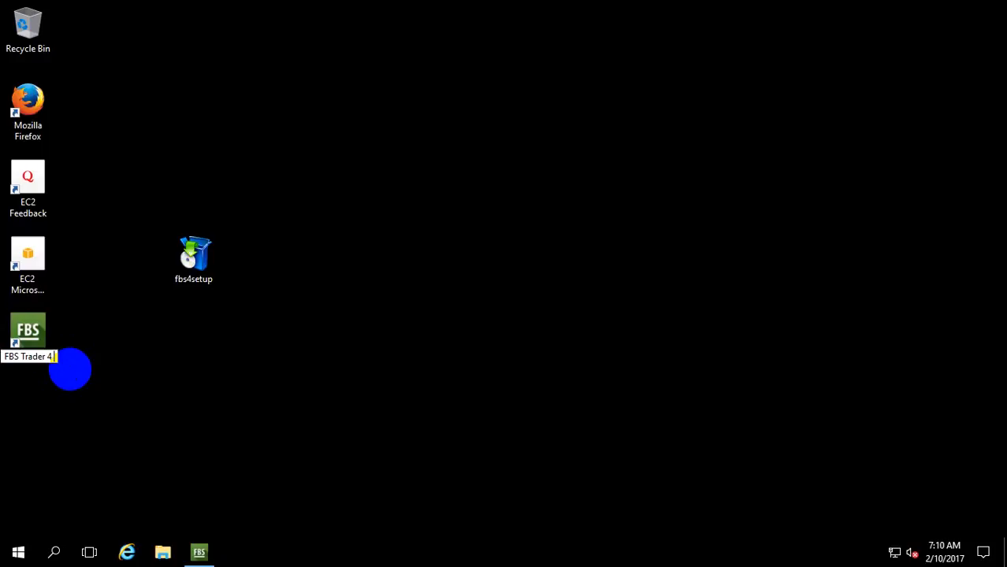
text(- Demo)
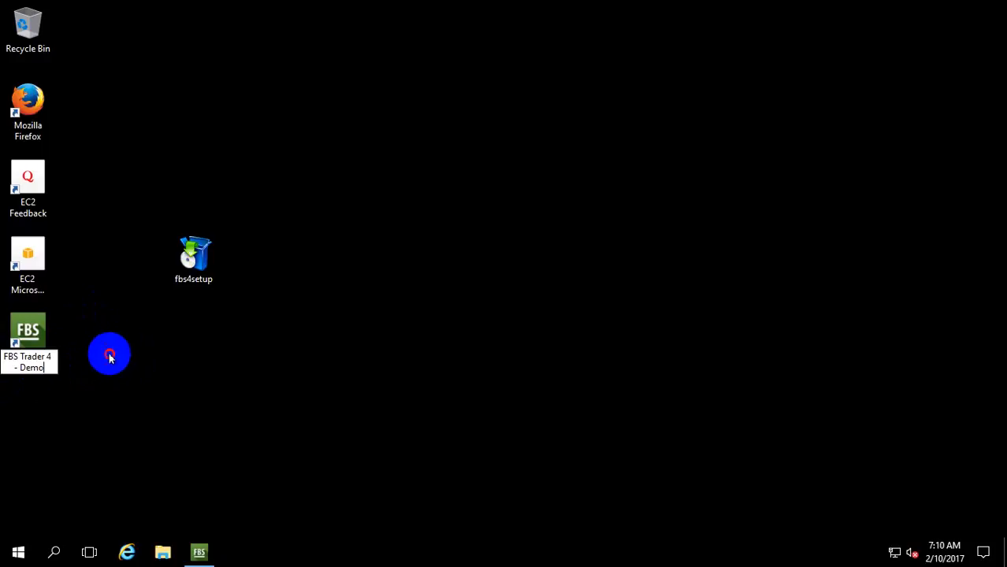
key(Return)
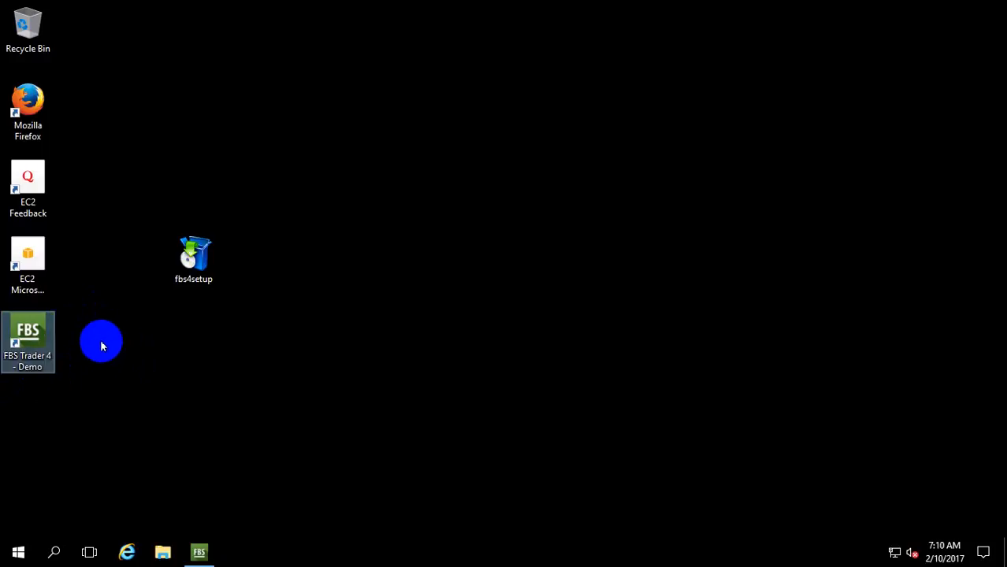
Create a new folder on the desktop named "Demo 2"
click(164, 344)
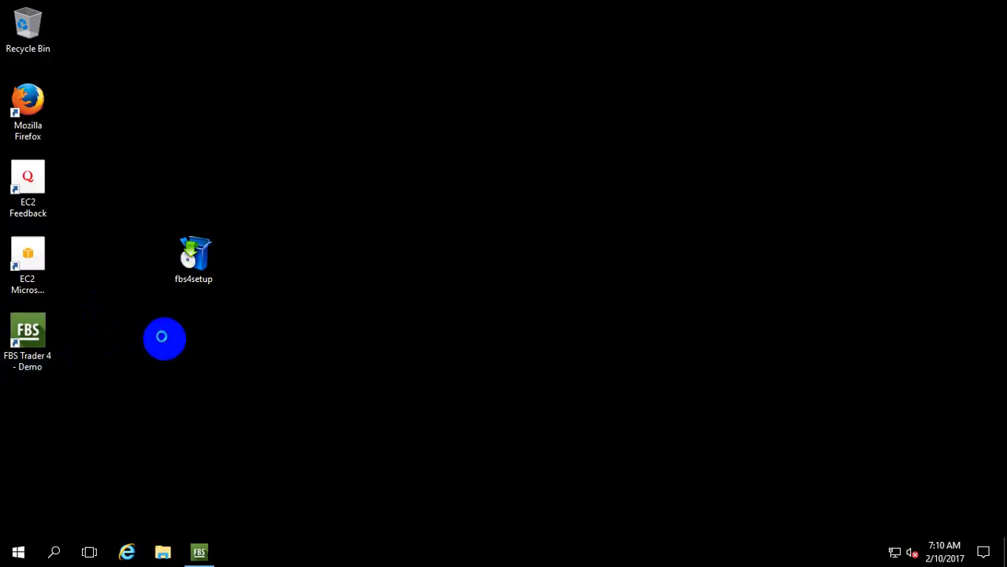
right_click(163, 338)
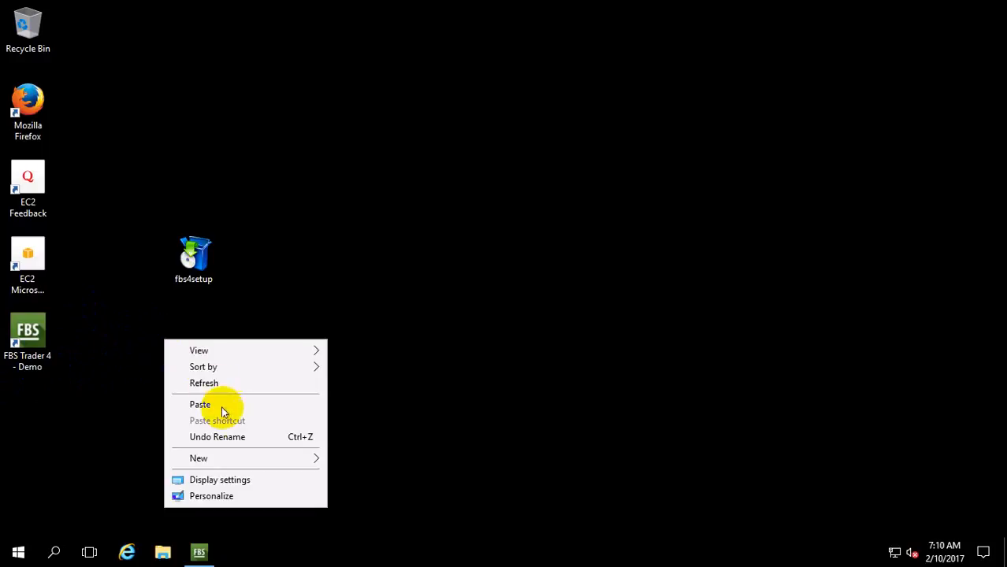
mouse_move(233, 465)
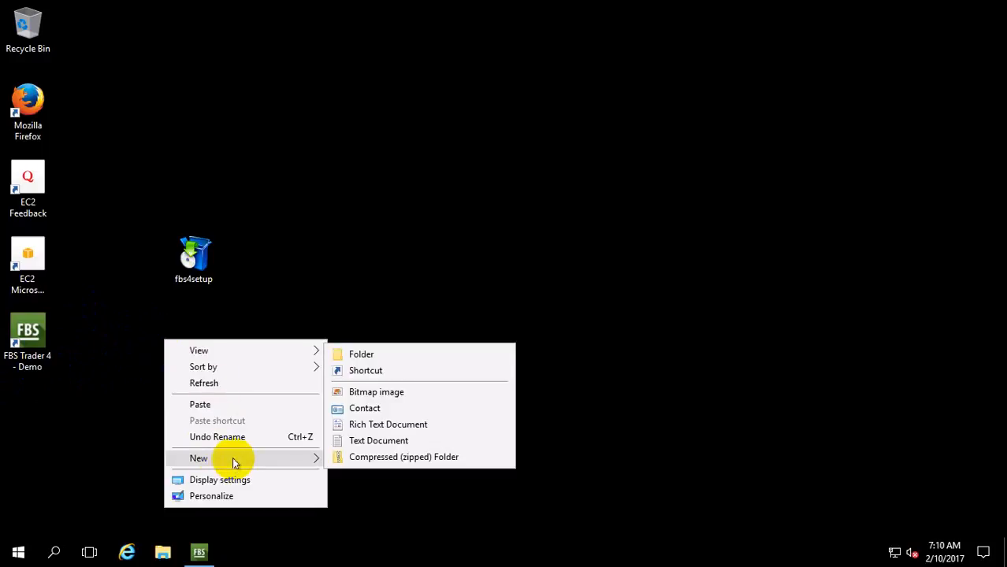
click(363, 355)
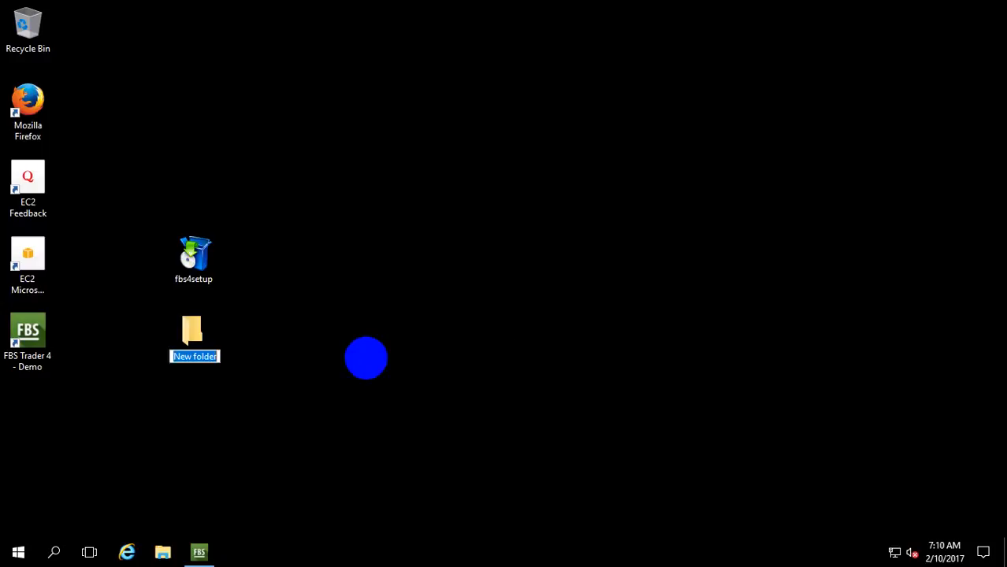
text(Demo )
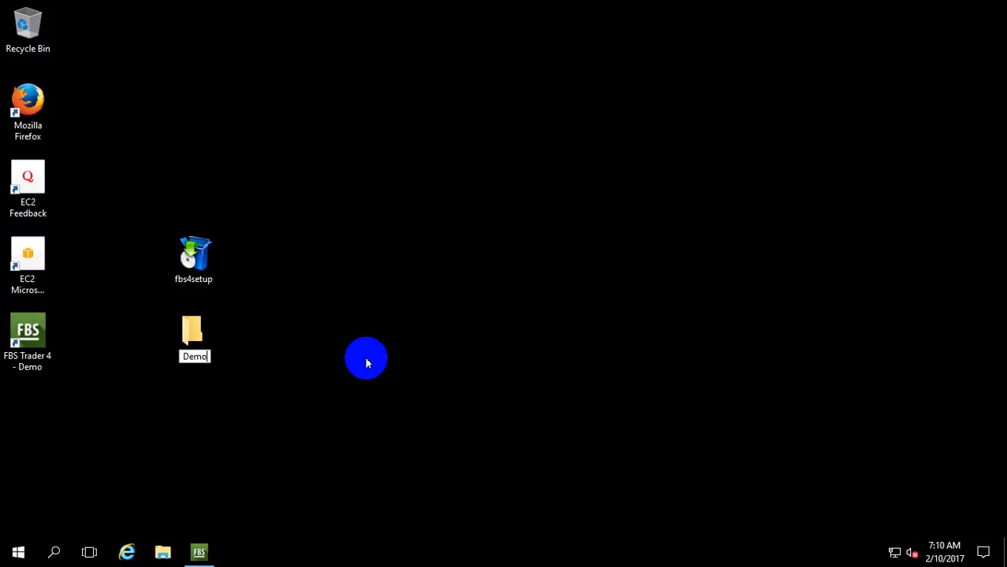
text(2)
key(Return)
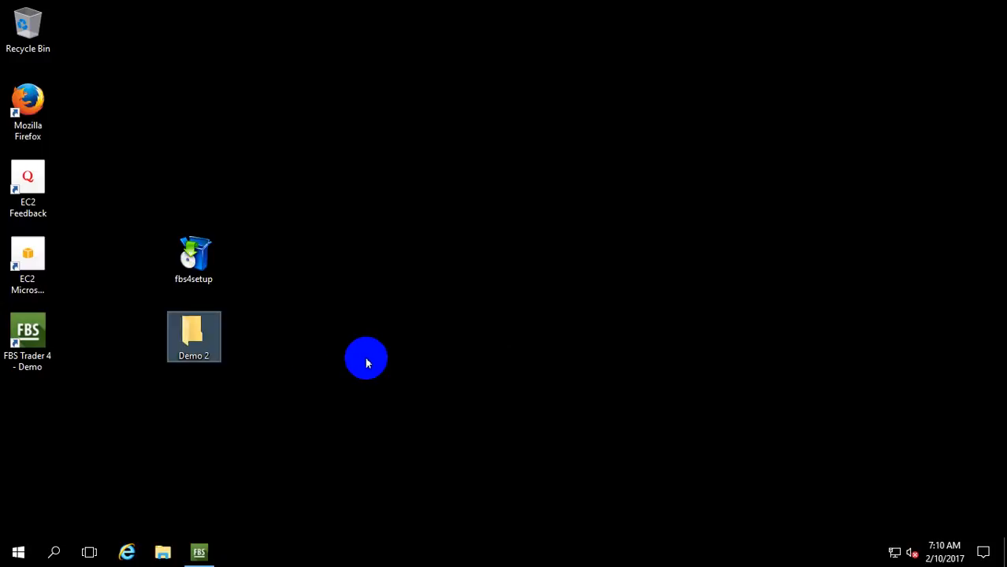
Run the fbs4setup installer from the desktop, accept the license agreement and open the installation settings
click(199, 284)
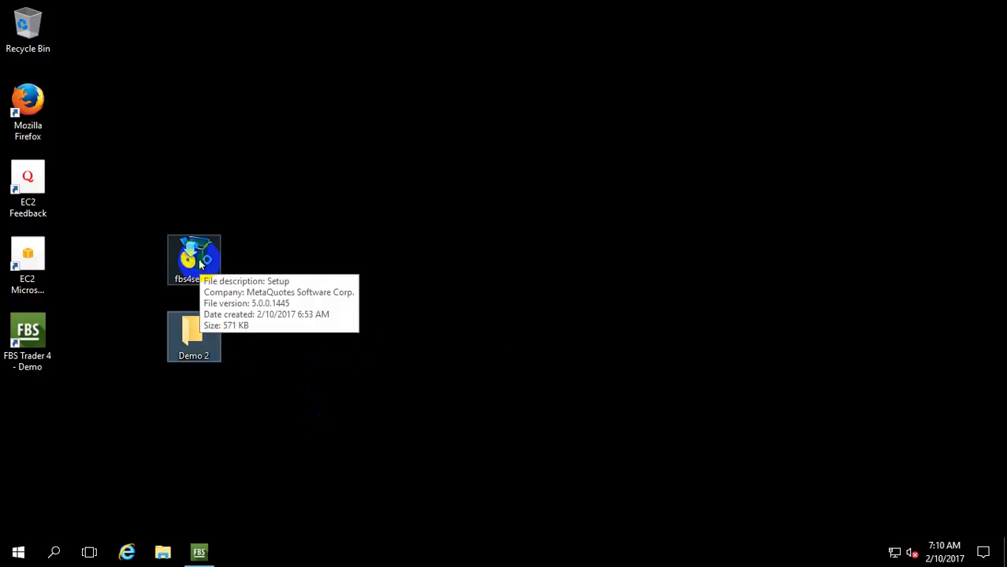
double_click(199, 265)
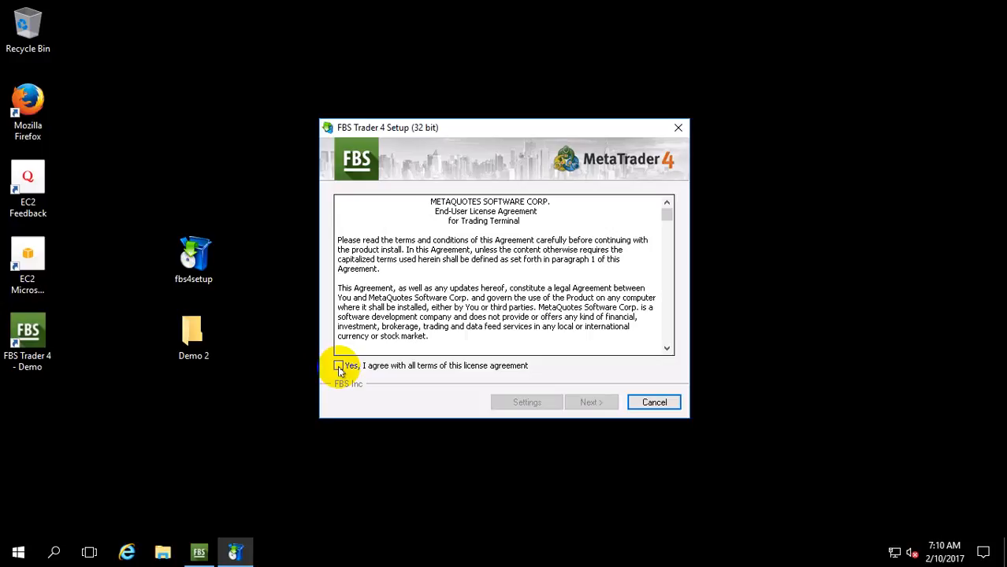
click(338, 366)
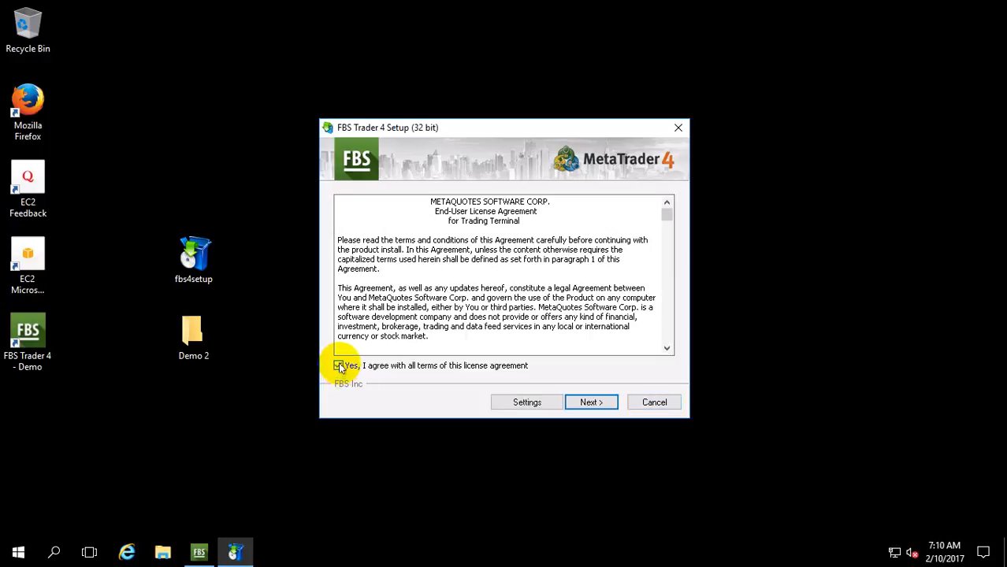
click(530, 403)
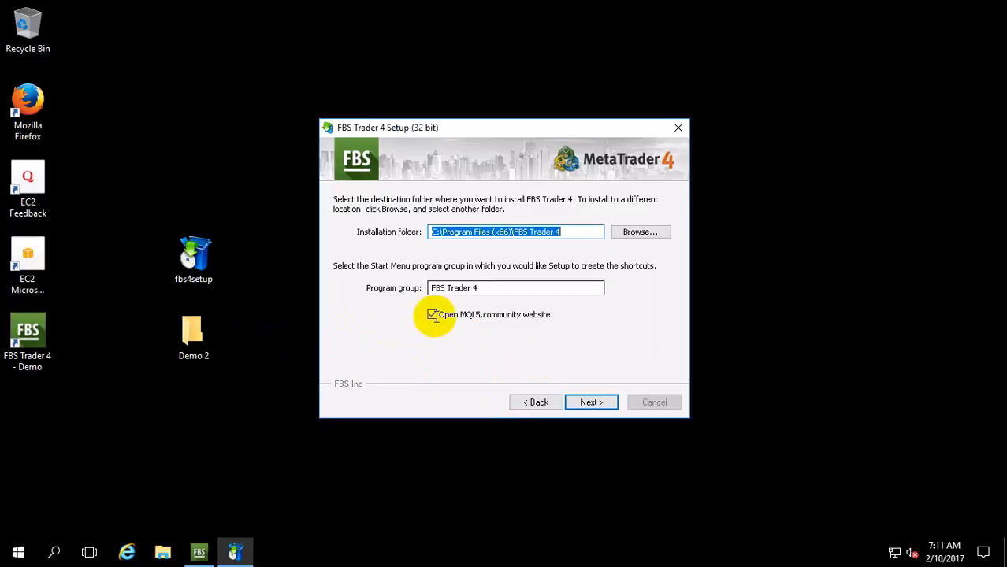
Turn off opening the MQL5.community website and set the installation folder to Demo 2 on the desktop
click(432, 316)
click(434, 315)
click(433, 316)
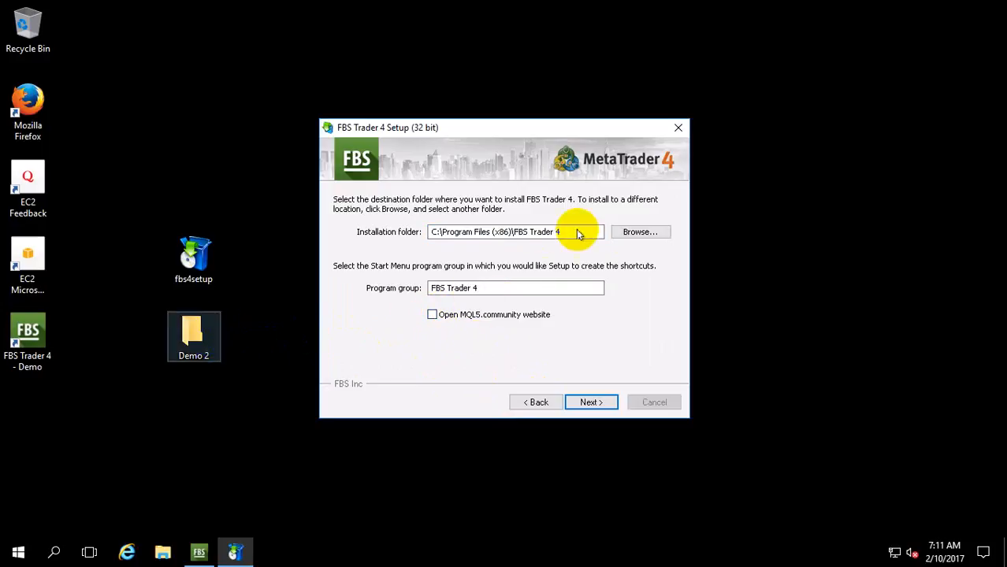
click(636, 233)
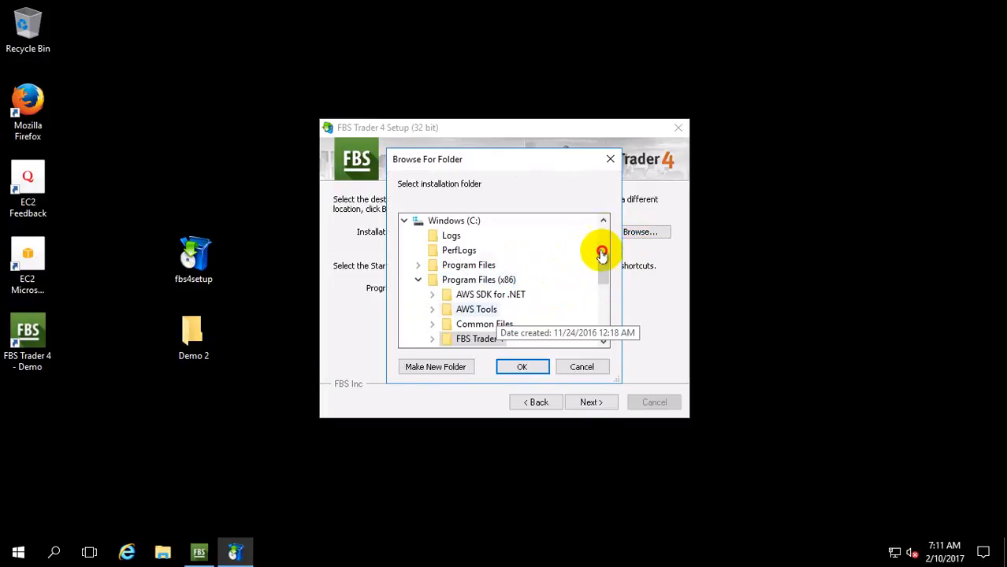
scroll(605, 233, up, 3)
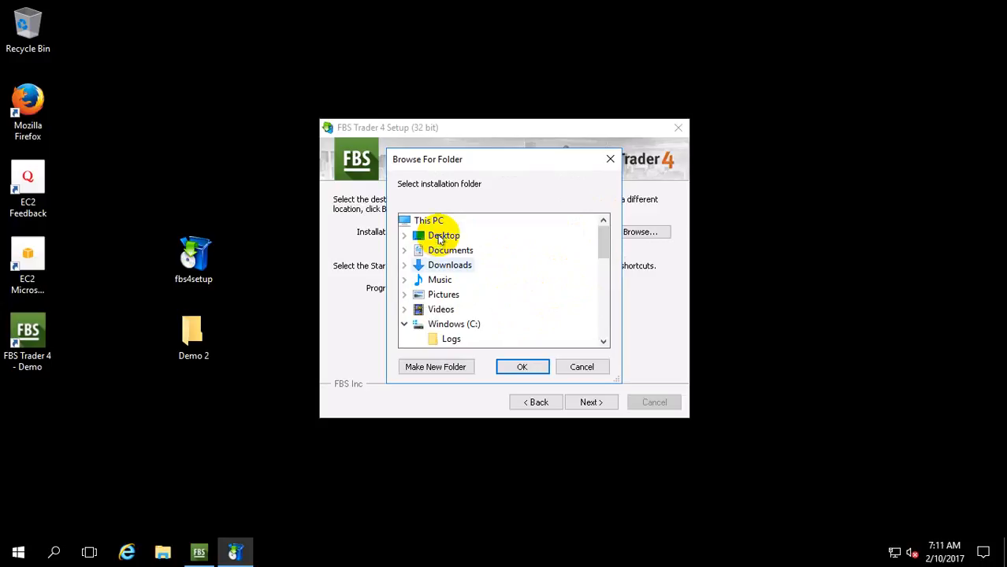
click(439, 238)
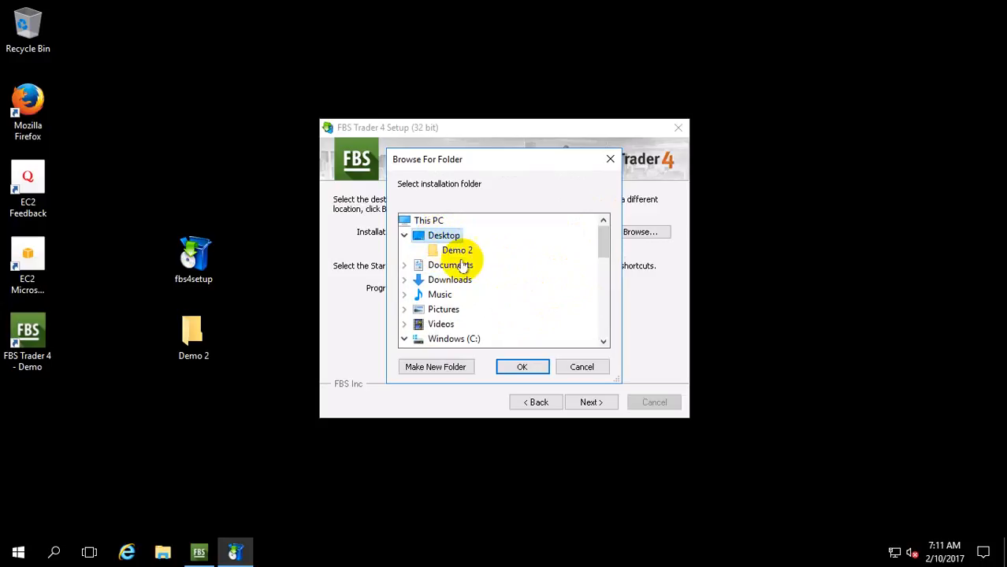
click(512, 364)
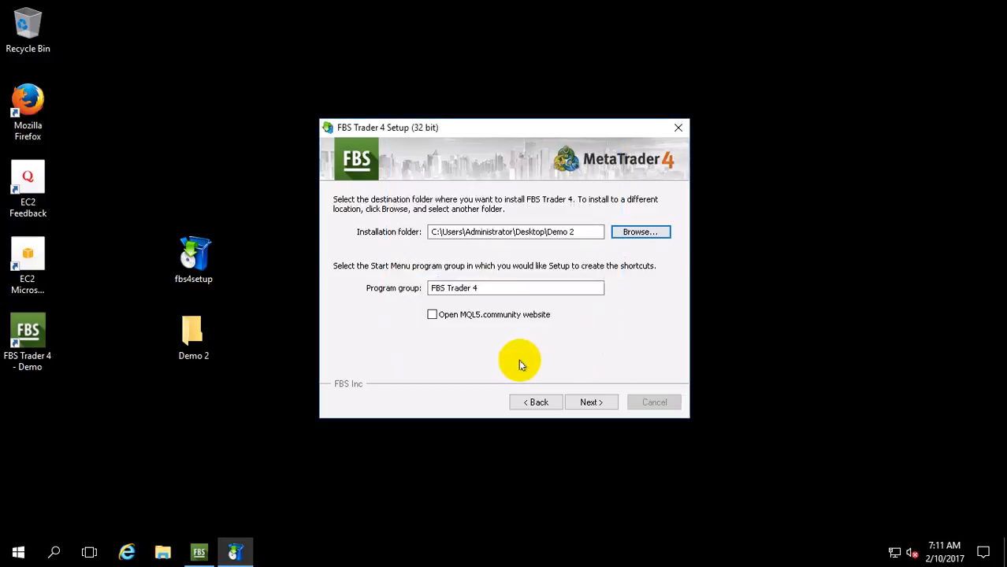
Install the second FBS Trader 4, finish the setup, and place its new desktop shortcut beside the Demo 2 folder
click(593, 404)
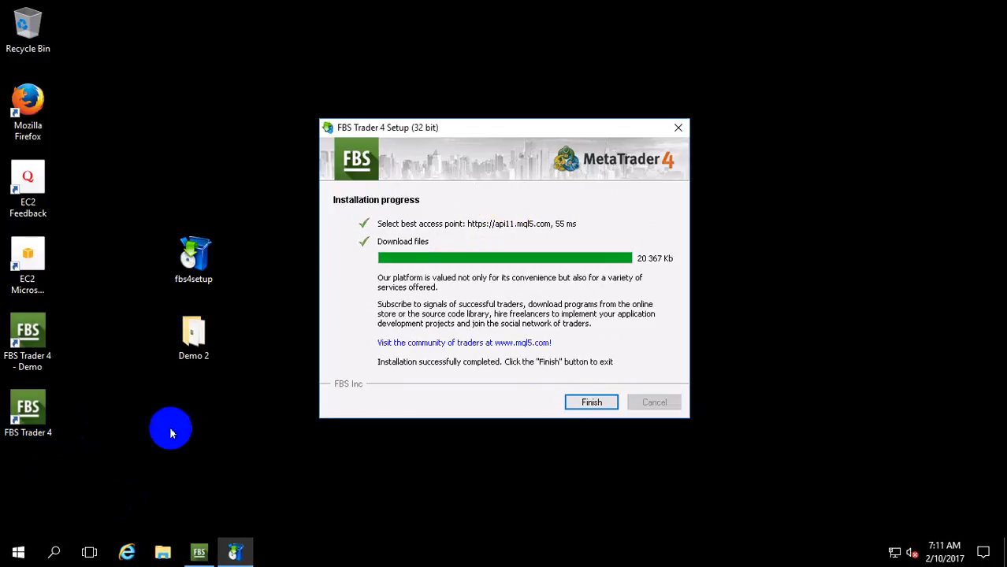
click(594, 402)
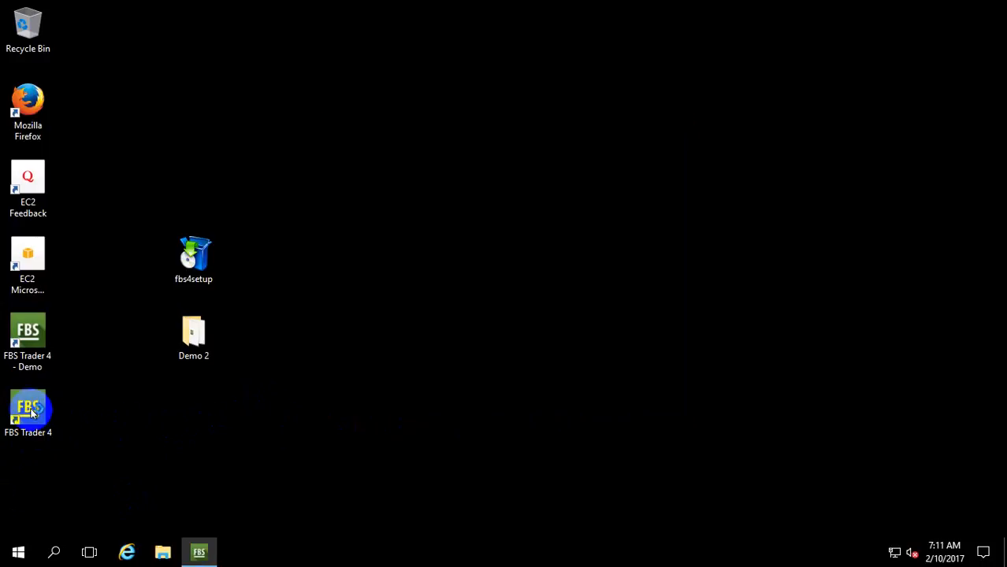
drag(242, 341, 243, 340)
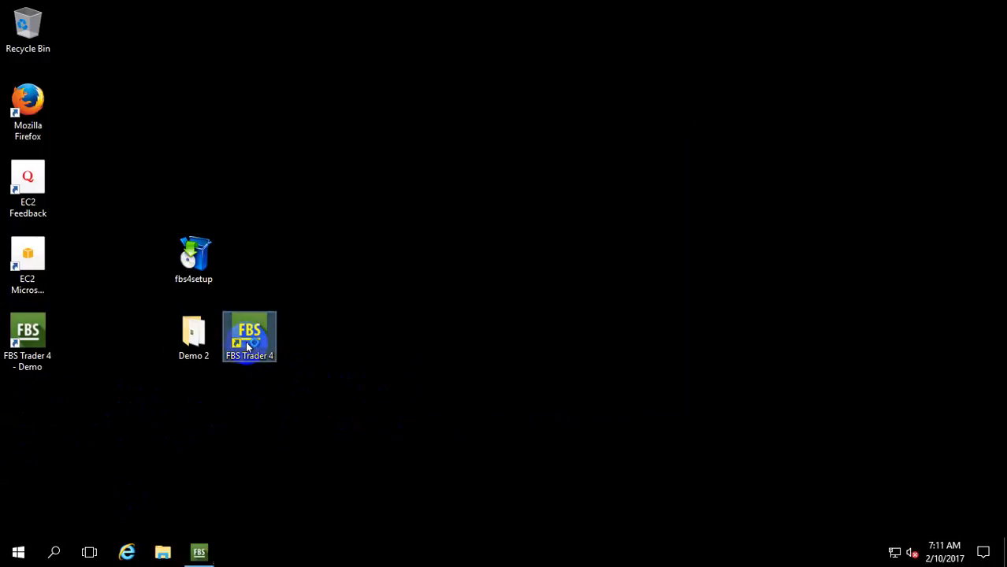
click(351, 309)
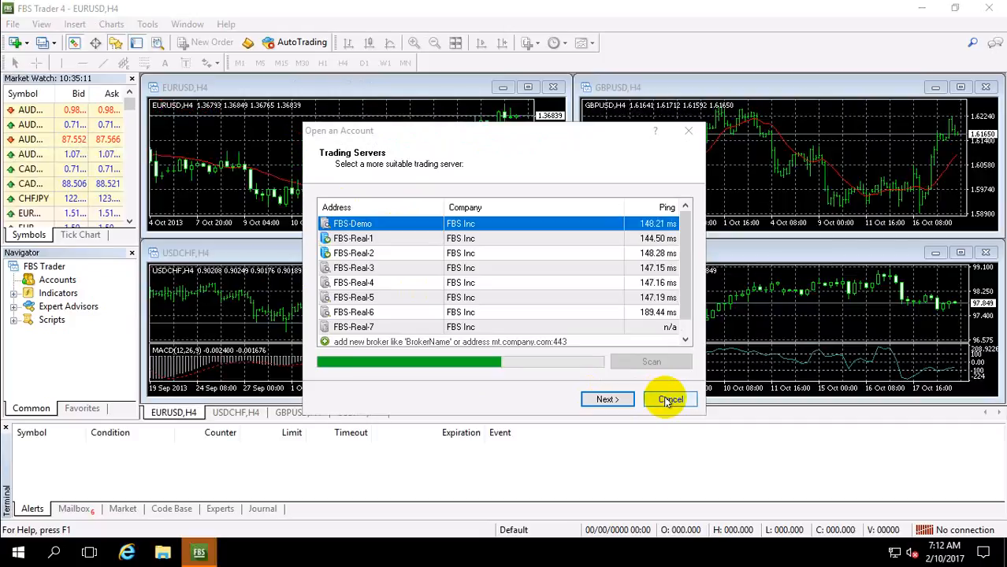
Cancel the account opening and login dialogs in the second terminal and close that terminal
click(668, 400)
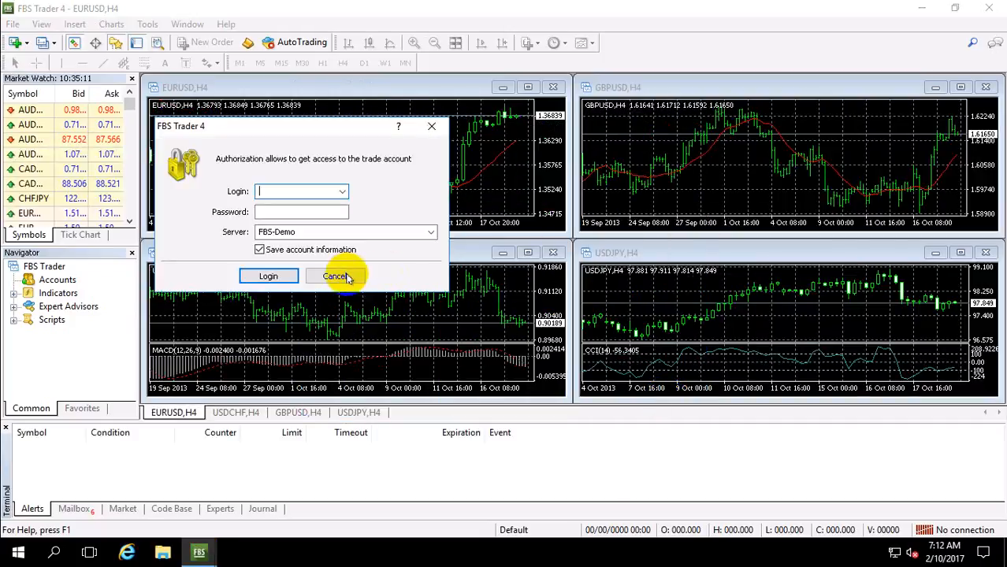
click(347, 278)
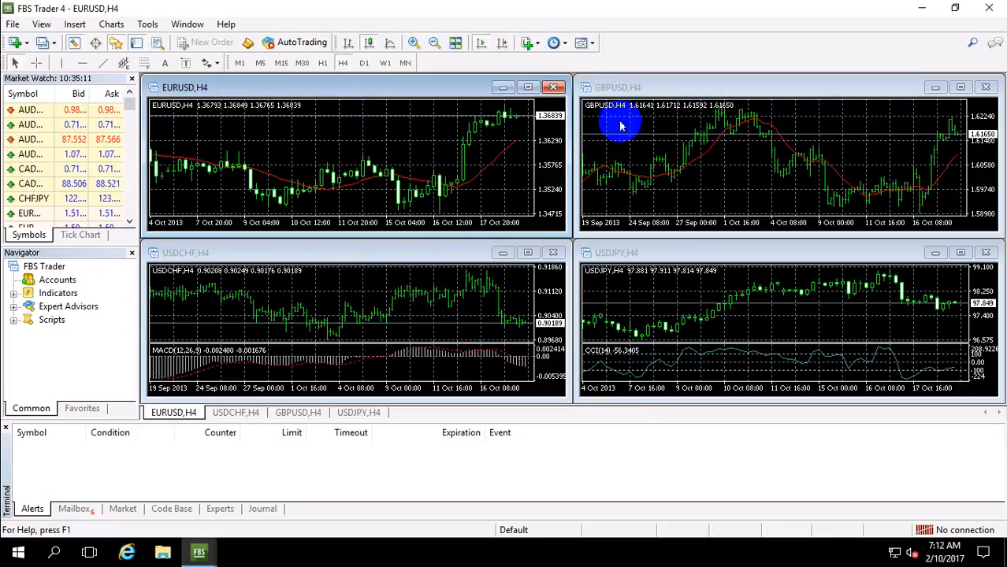
click(994, 10)
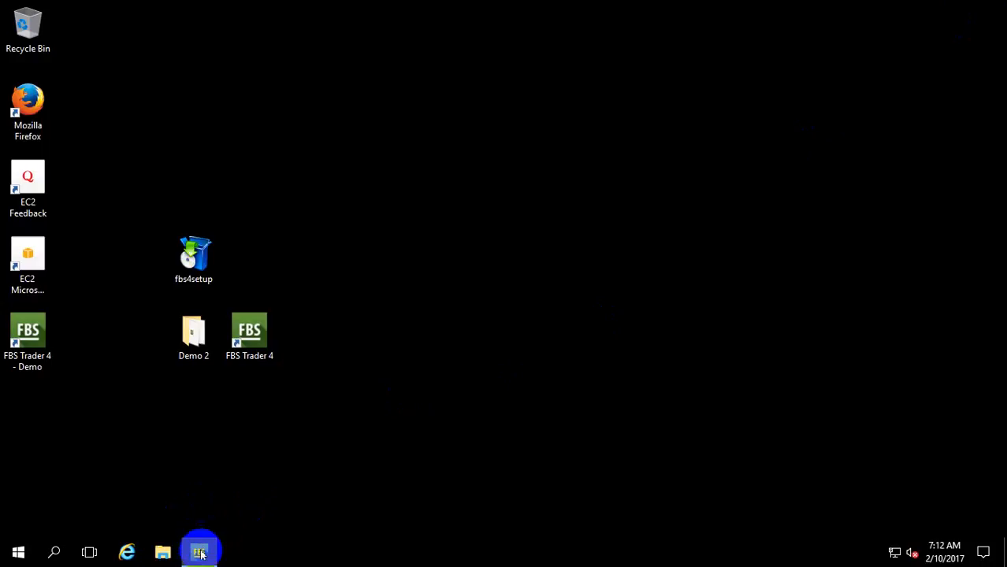
Bring up the first terminal with the demo account to check its charts and open trades, and minimize it
double_click(257, 337)
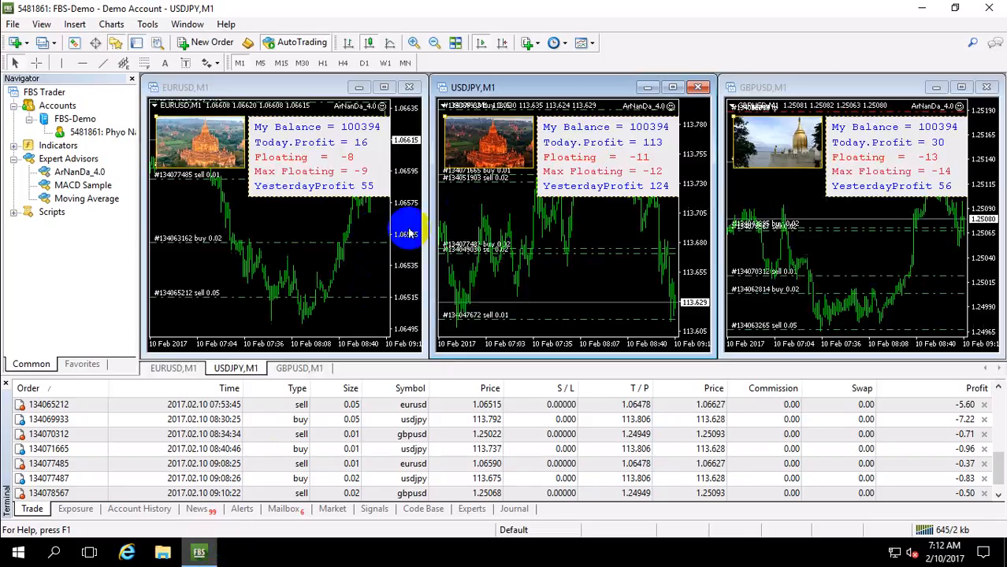
click(197, 545)
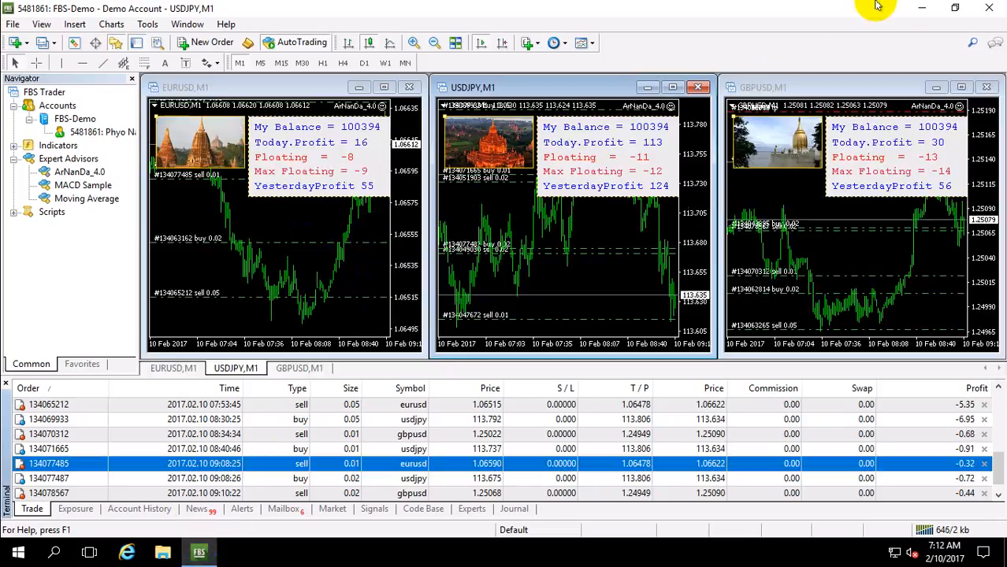
click(921, 14)
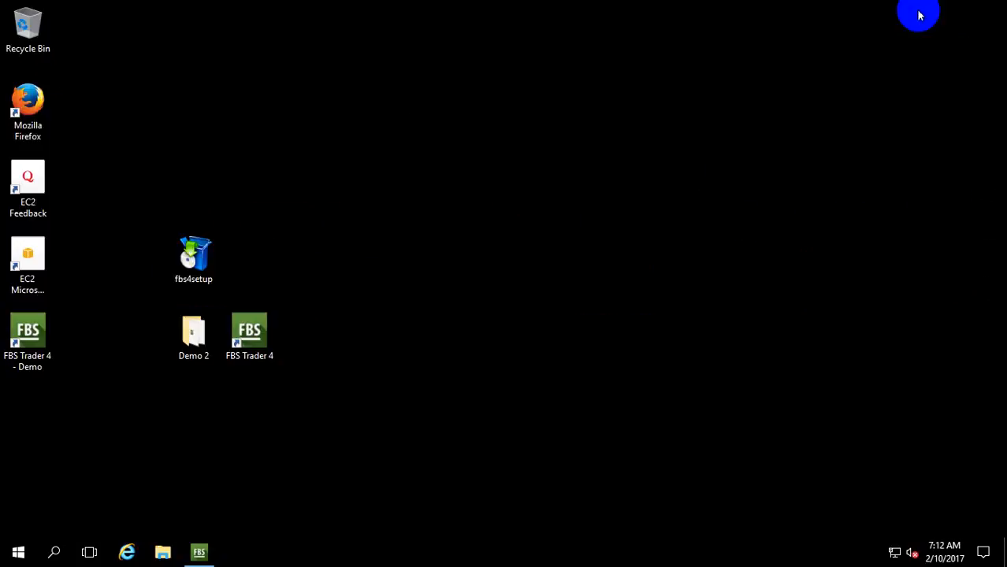
Open the file location of the second terminal's FBS Trader 4 desktop shortcut
click(252, 335)
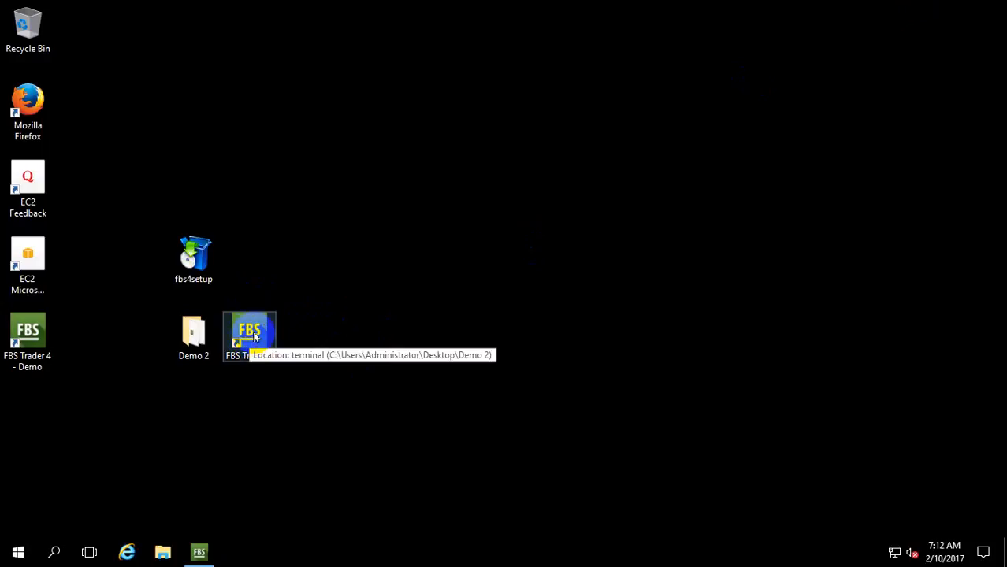
double_click(254, 338)
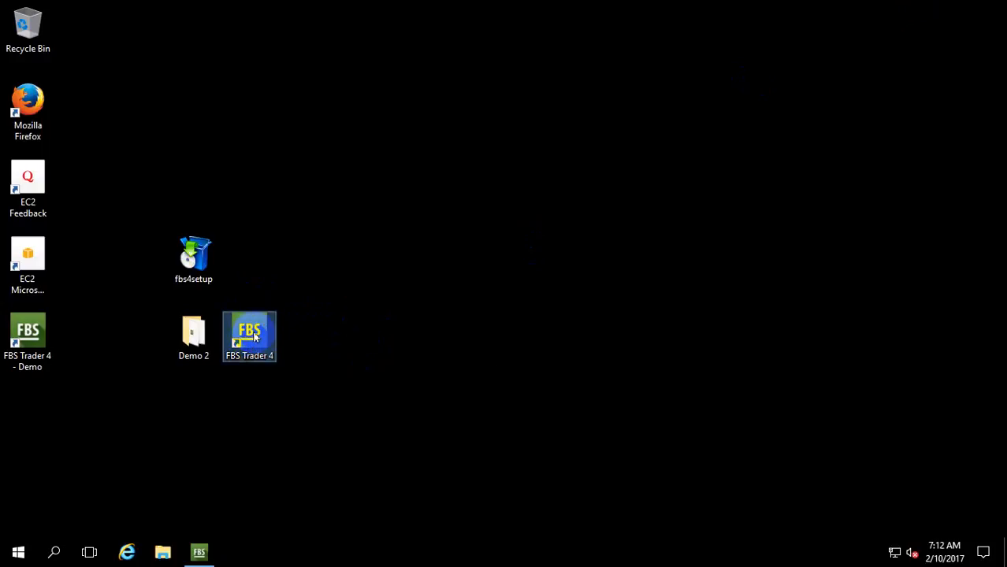
right_click(253, 336)
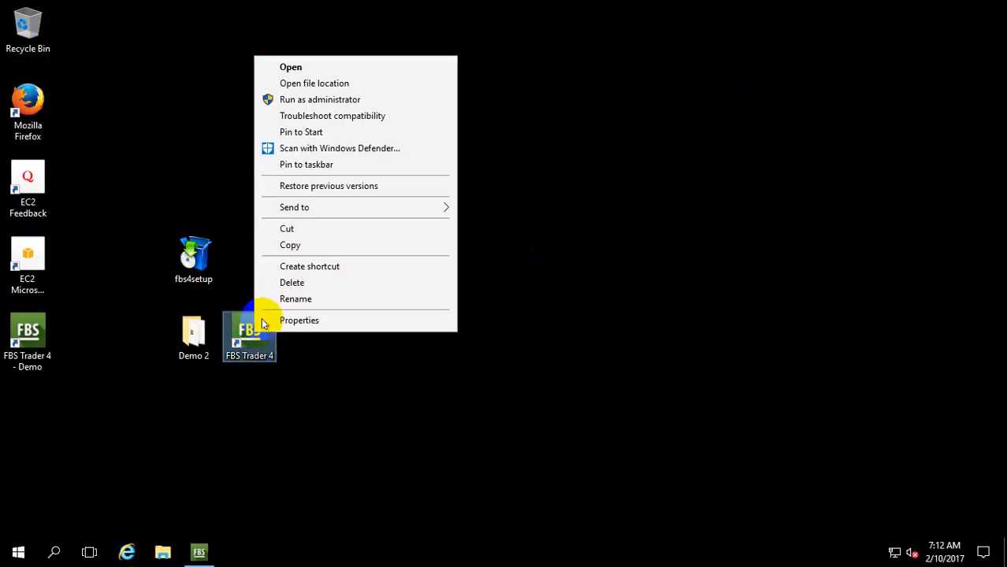
click(327, 83)
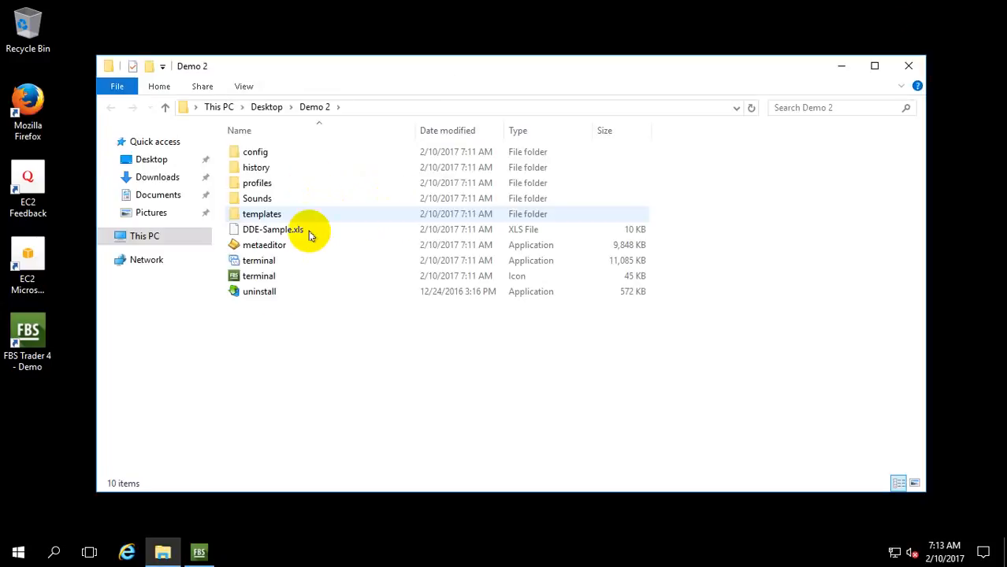
Uninstall the terminal in the Demo 2 folder including its user personal data, and close the folder window
double_click(265, 293)
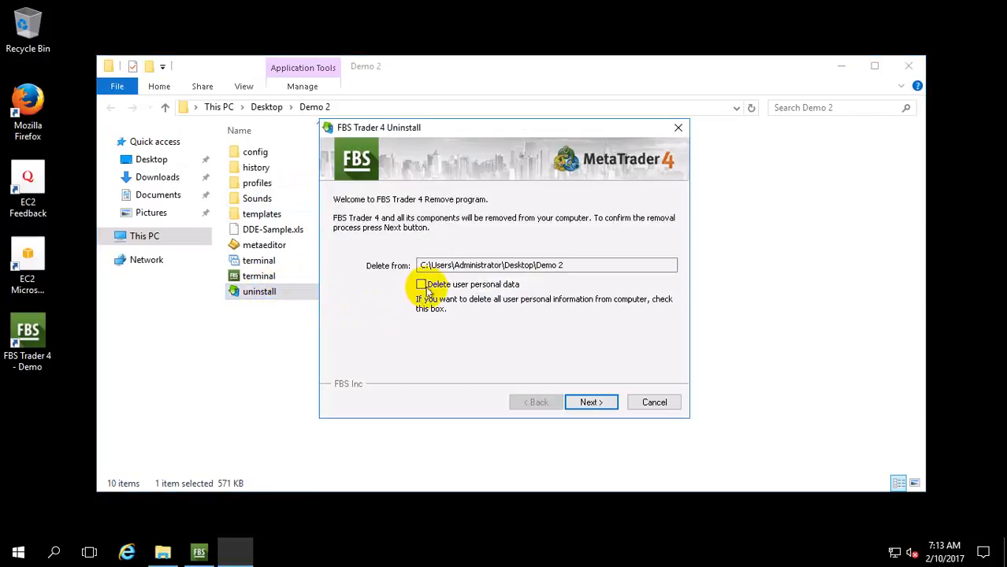
click(423, 285)
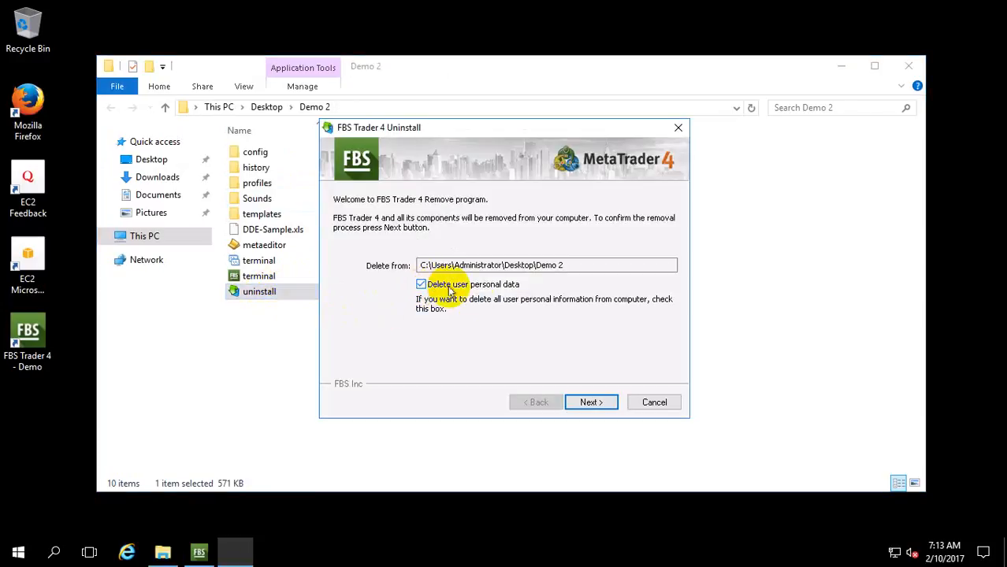
click(594, 407)
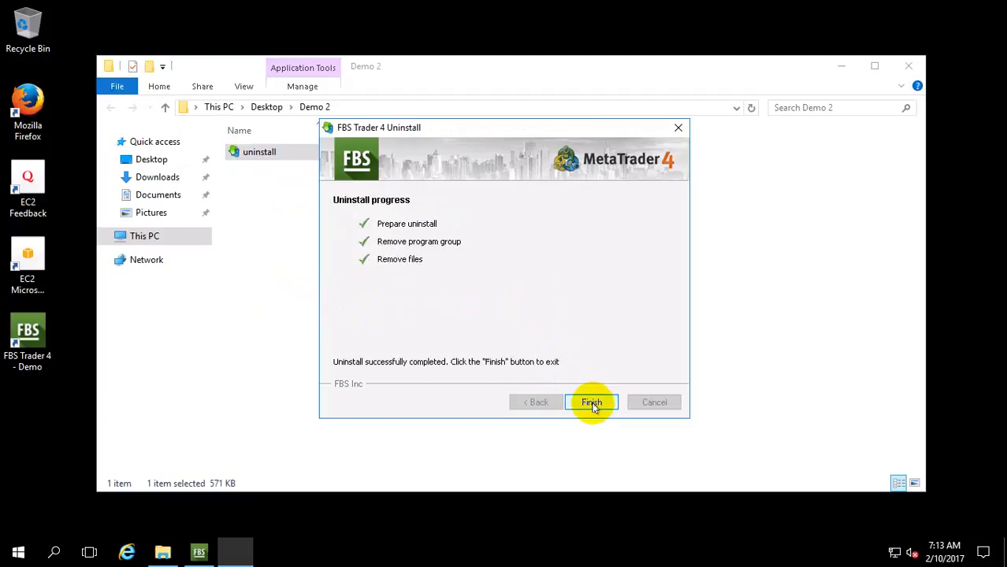
click(592, 404)
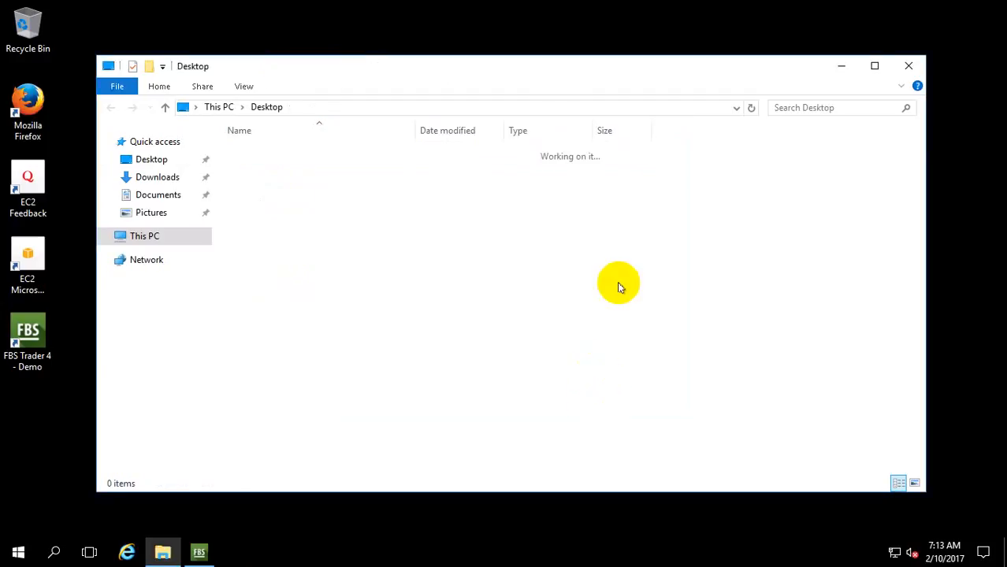
click(910, 68)
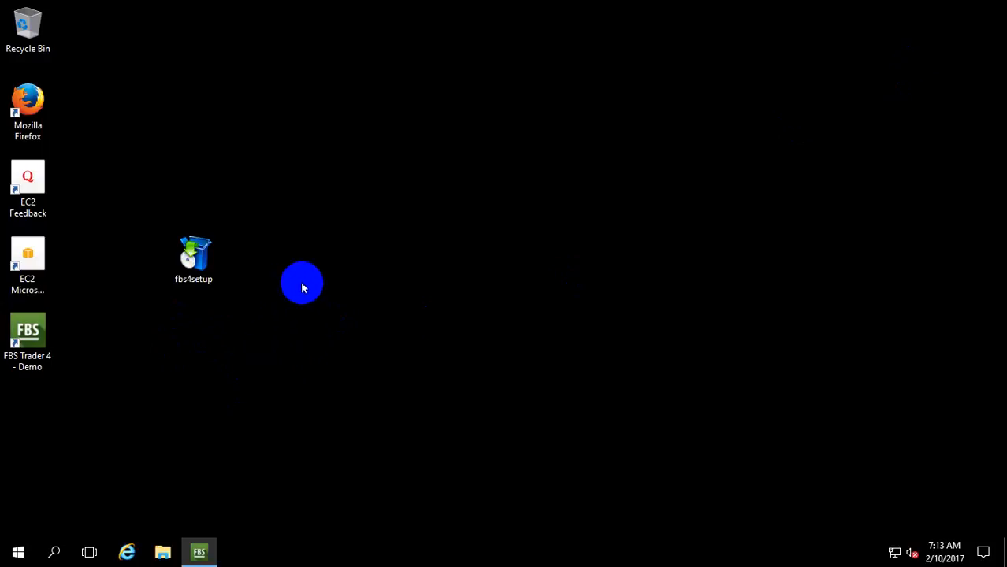
Disconnect from the VPS by closing the Remote Desktop session and confirming the disconnection
mouse_move(636, 2)
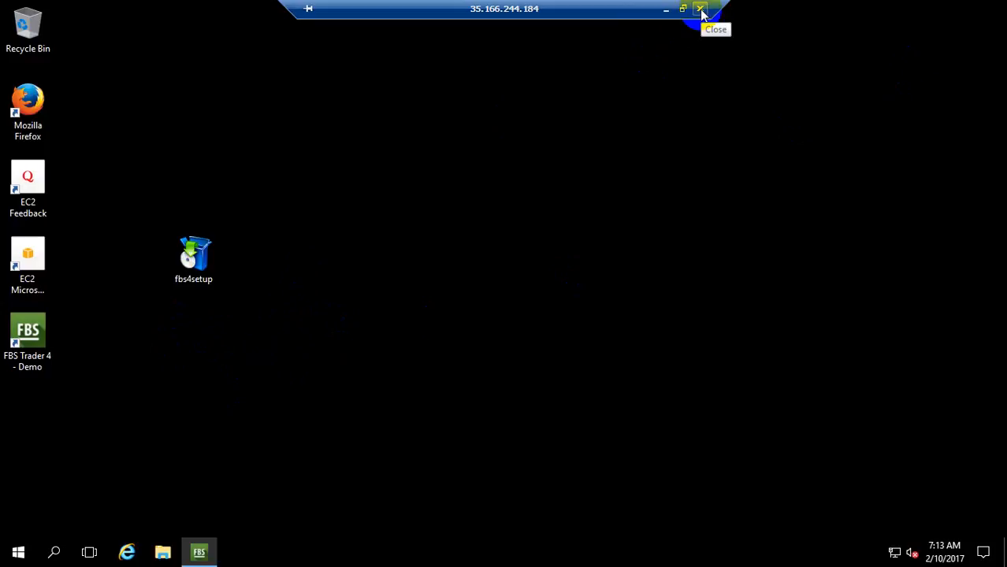
click(701, 11)
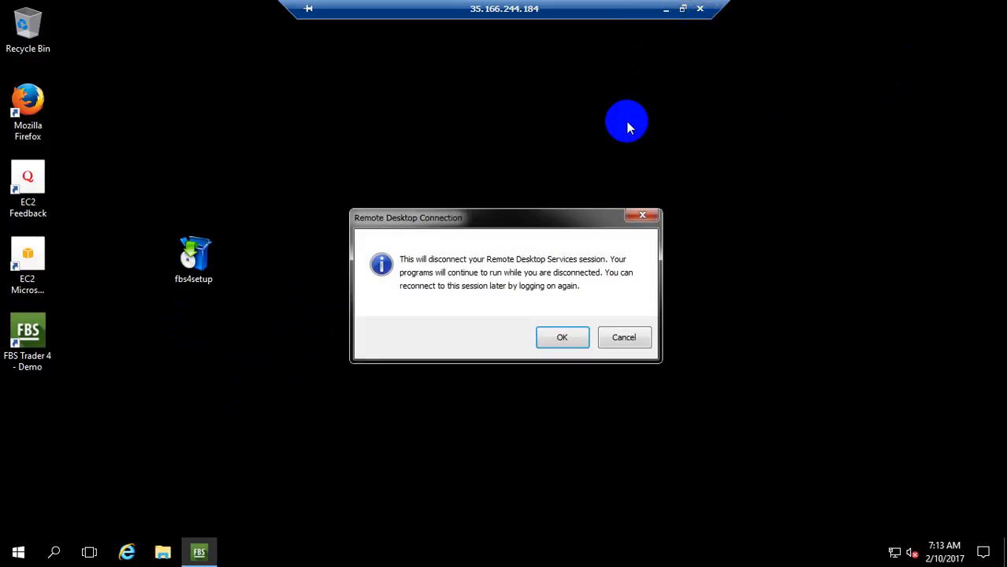
click(562, 338)
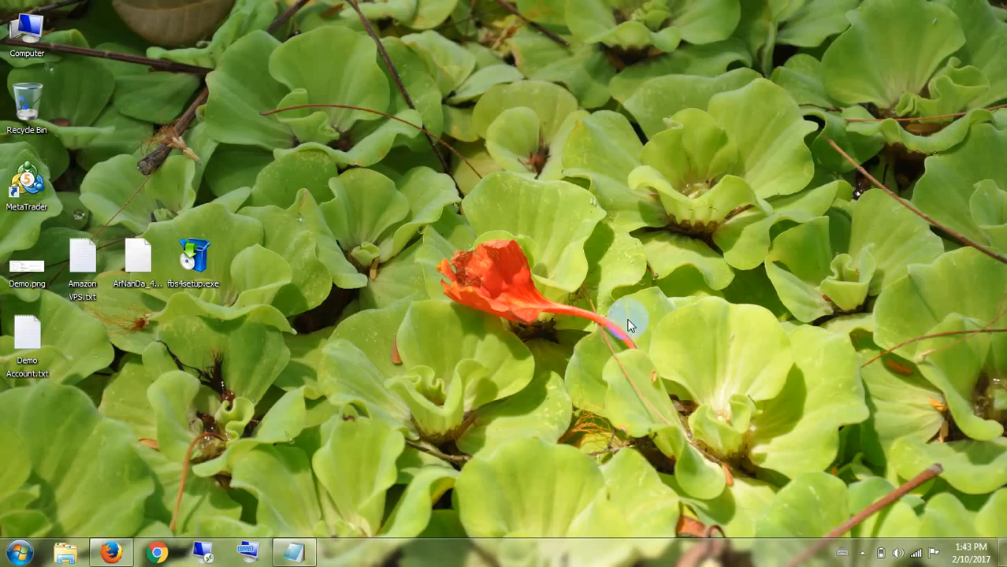